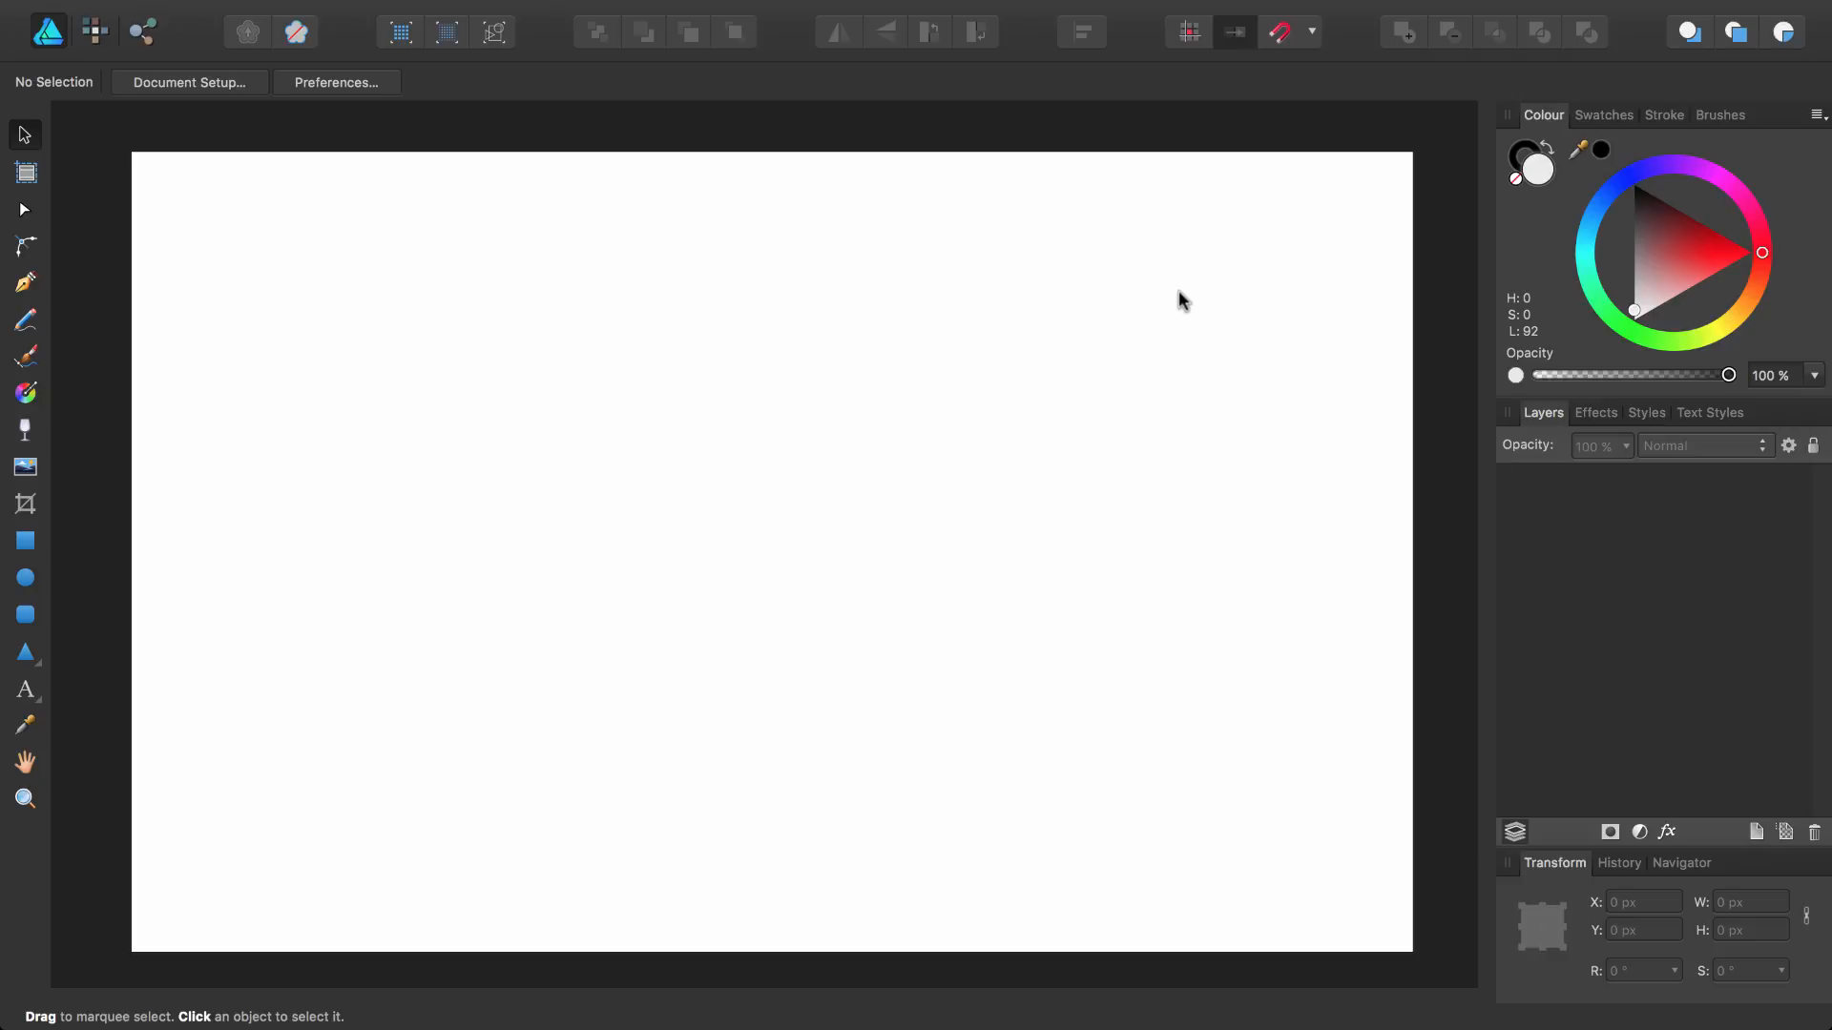
# Set the snapping preset to Page layouts with objects
pyautogui.click(1313, 34)
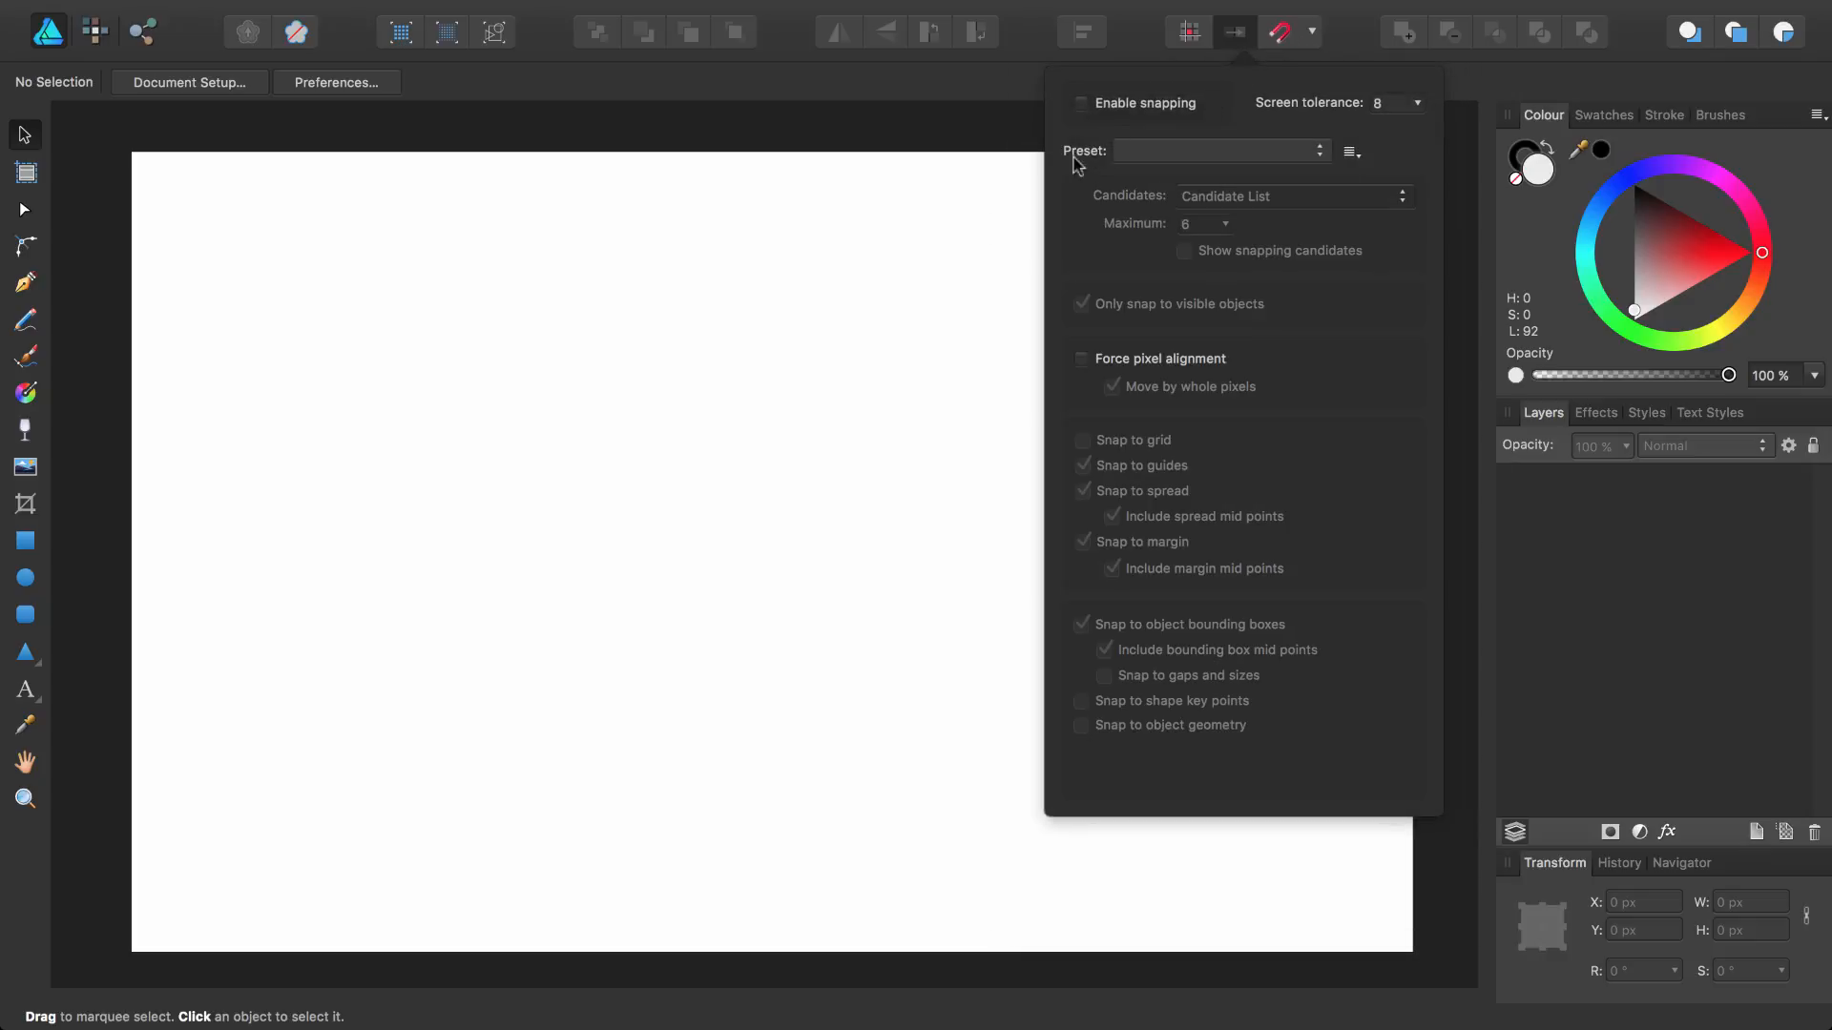
pyautogui.click(1158, 153)
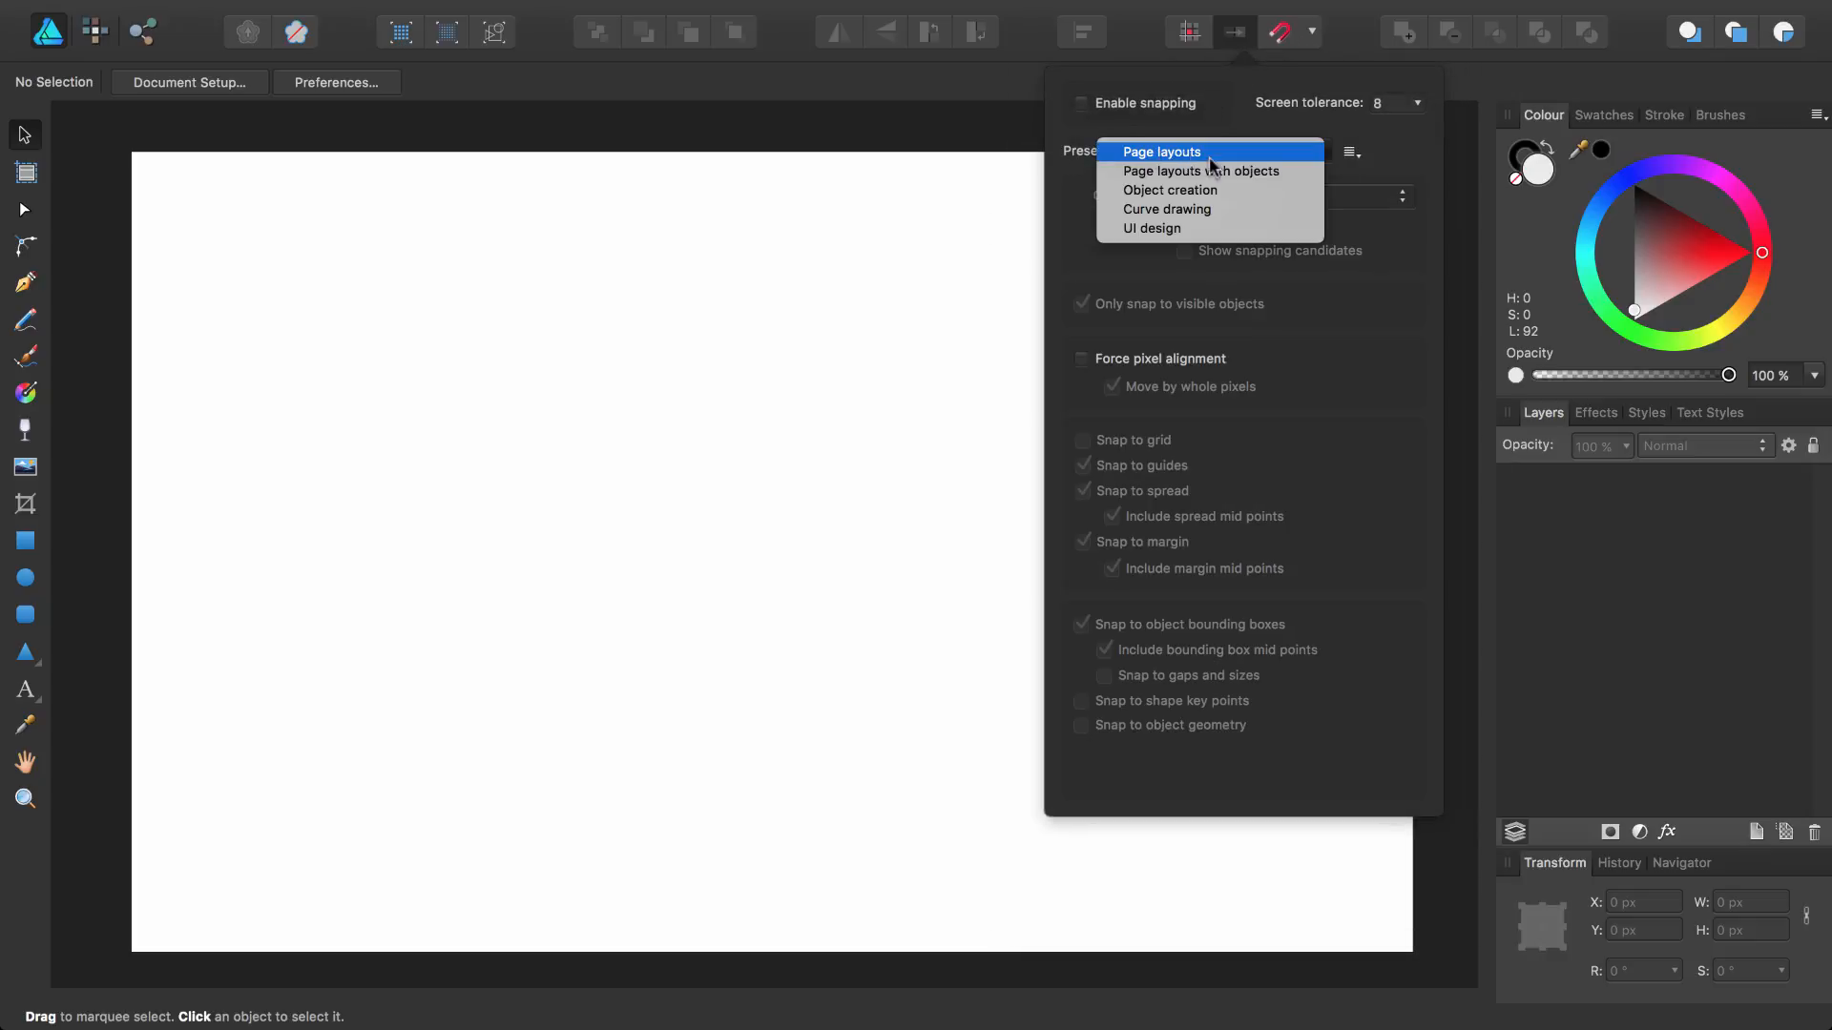
pyautogui.click(1297, 170)
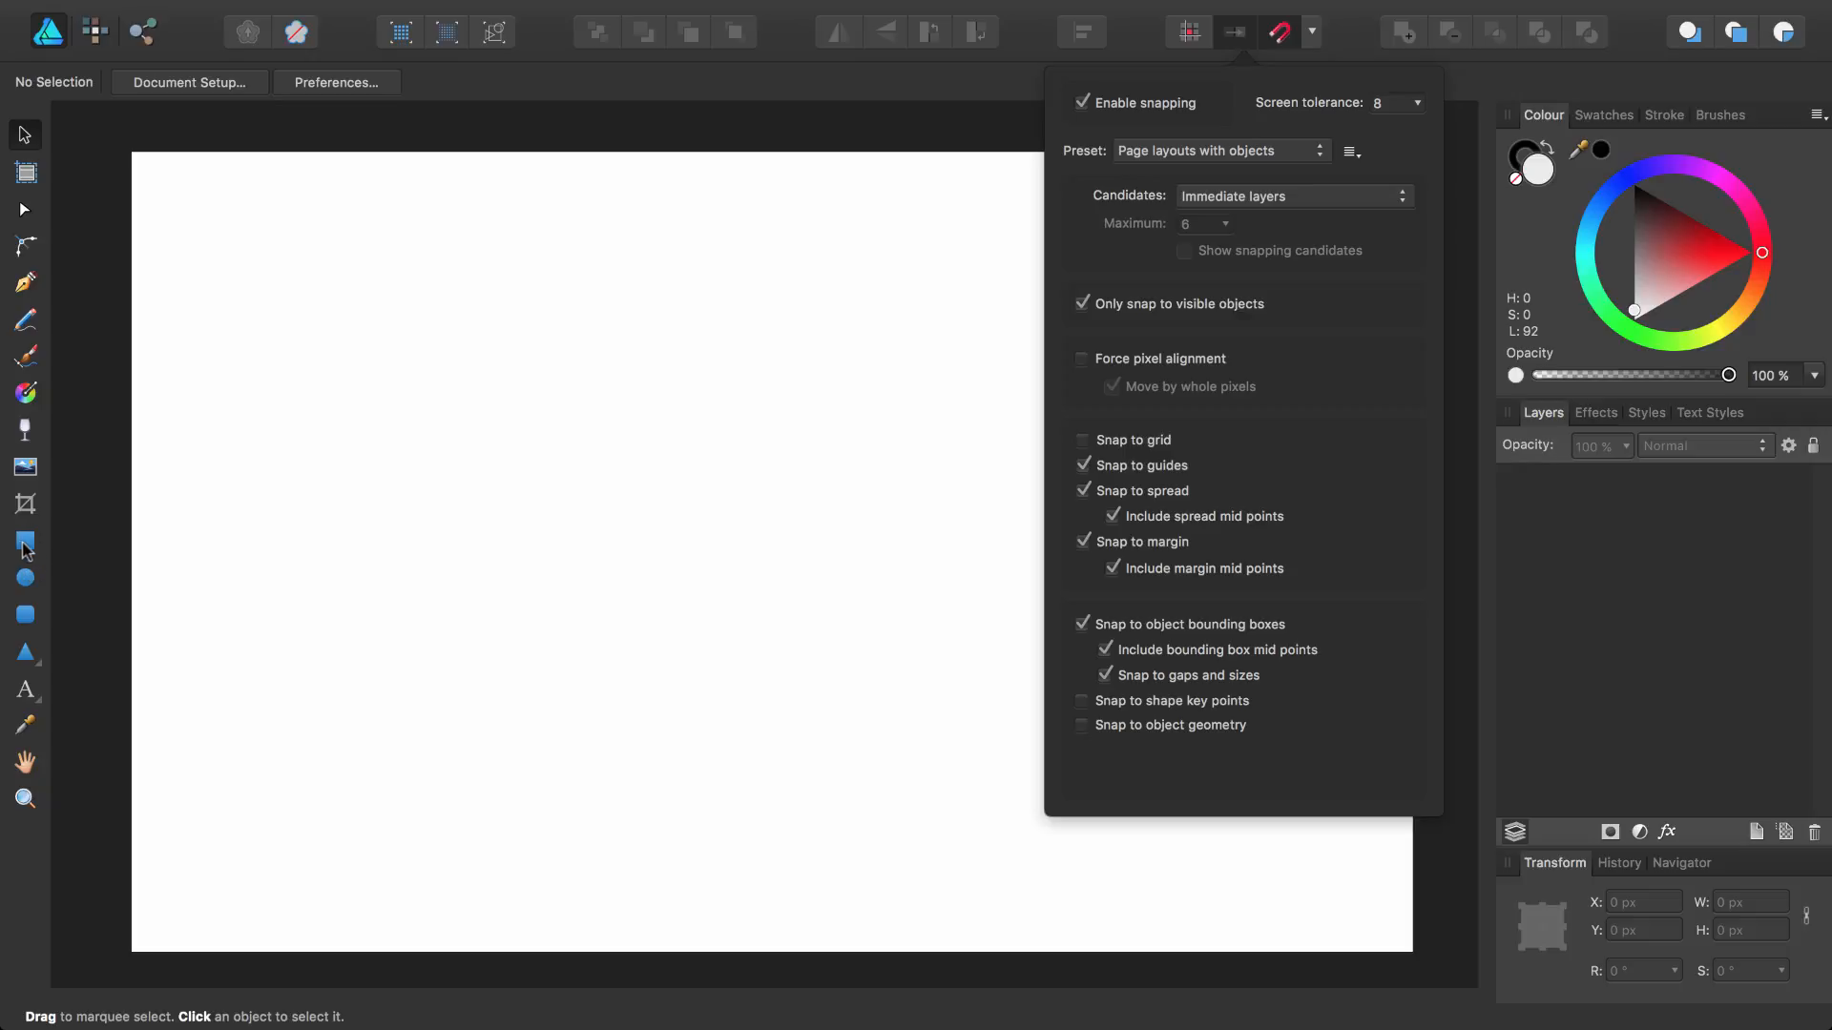
# Draw a square about 500 px wide centred on the page with the Rectangle tool
pyautogui.click(26, 541)
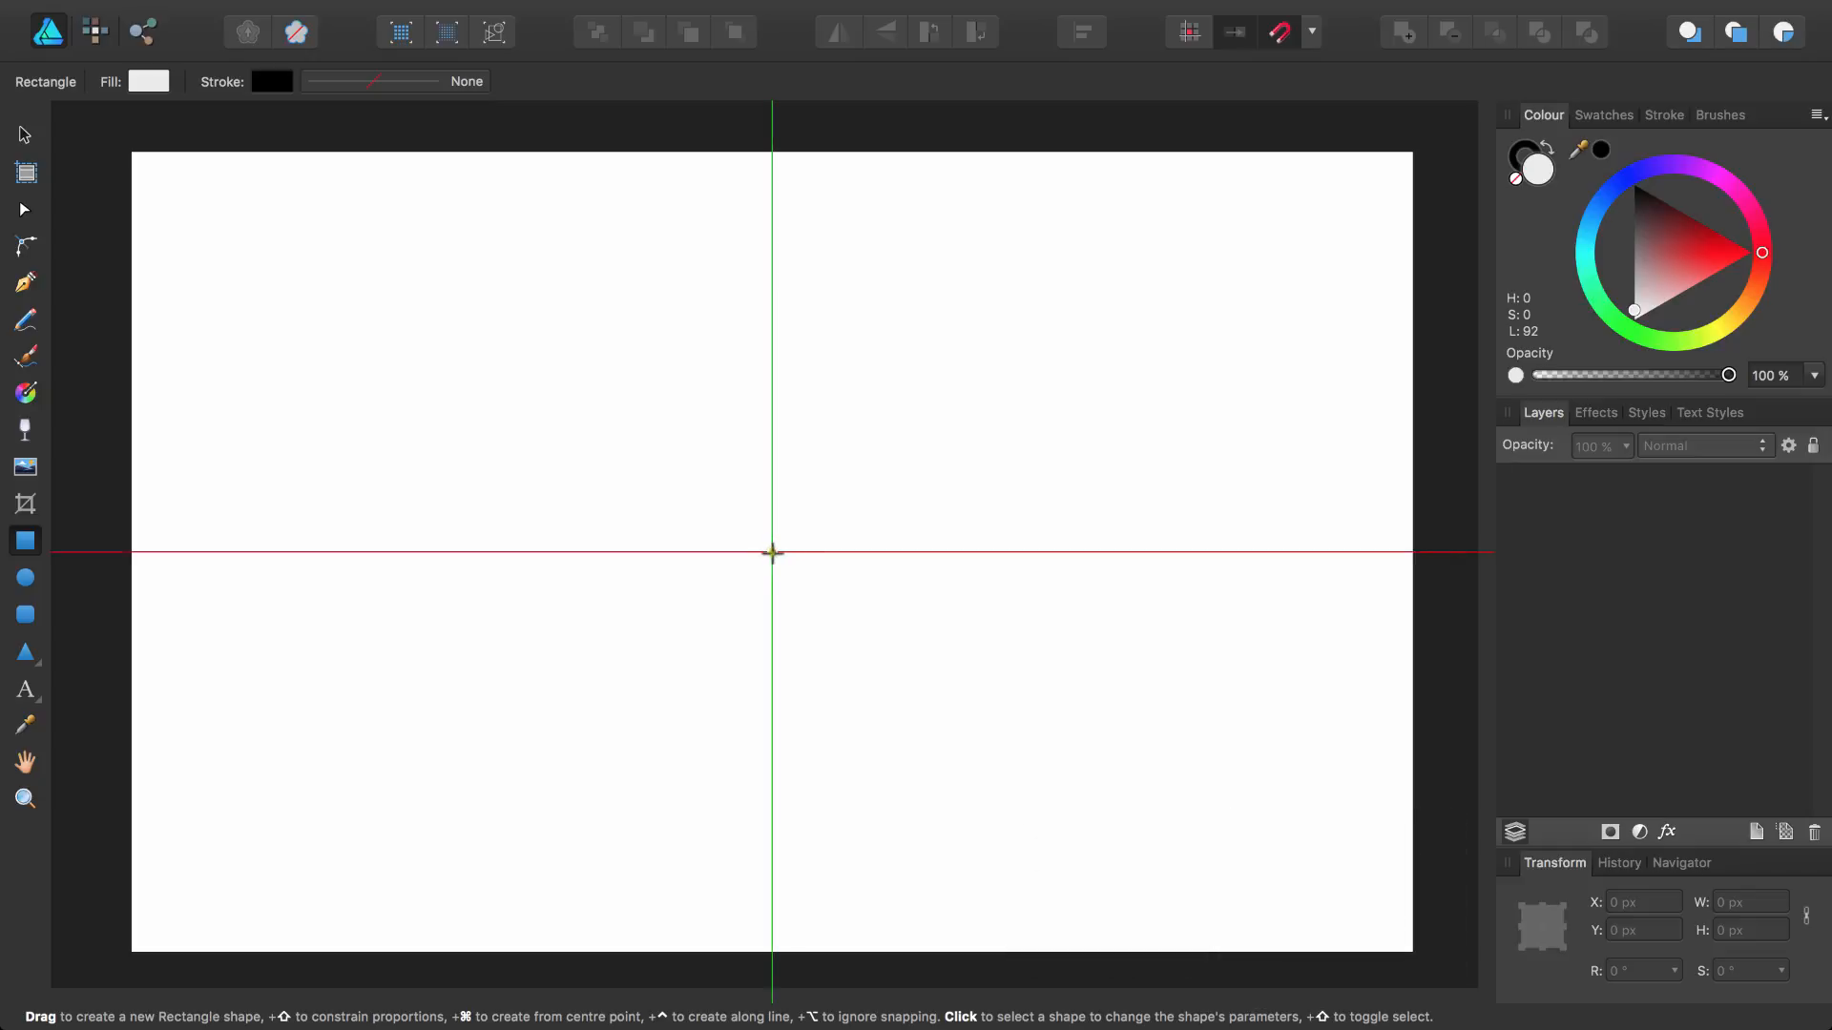
pyautogui.moveTo(771, 551); pyautogui.dragTo(1047, 802)
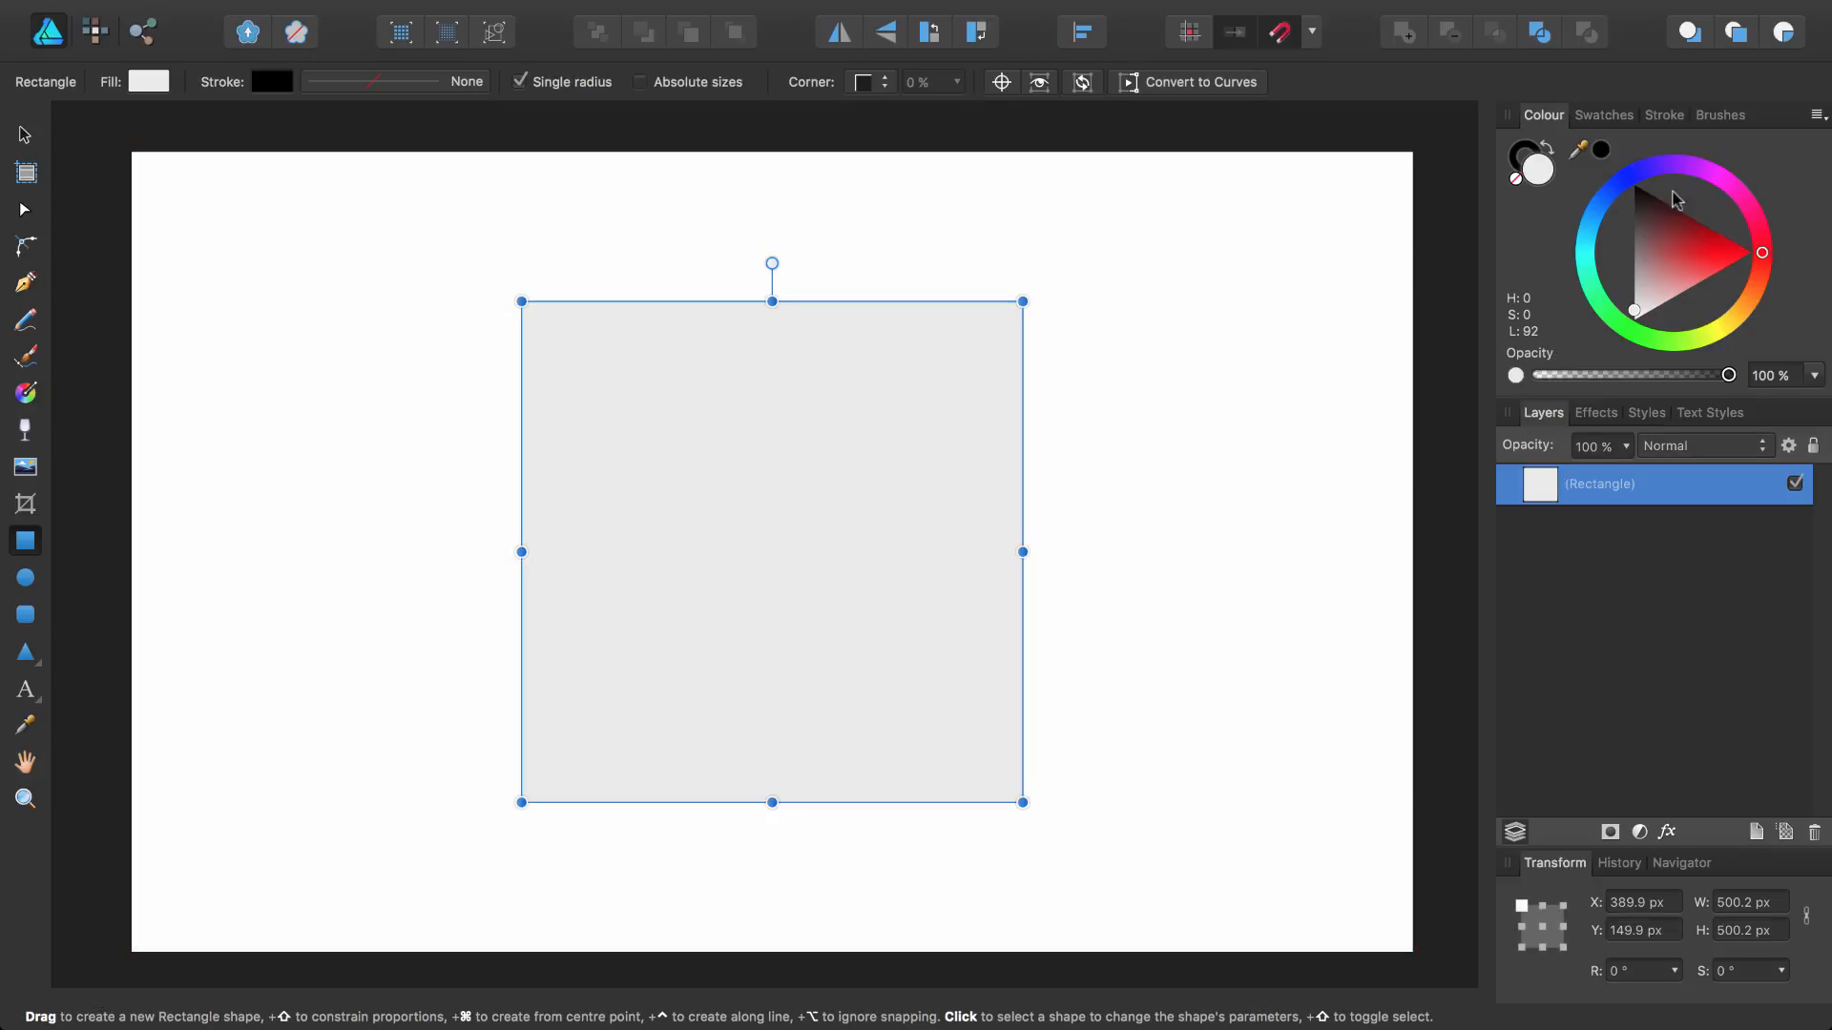
# Draw a square about 247 px wide inside the large square, centred on it, and fill it red
pyautogui.click(1788, 38)
pyautogui.moveTo(772, 552); pyautogui.dragTo(896, 707)
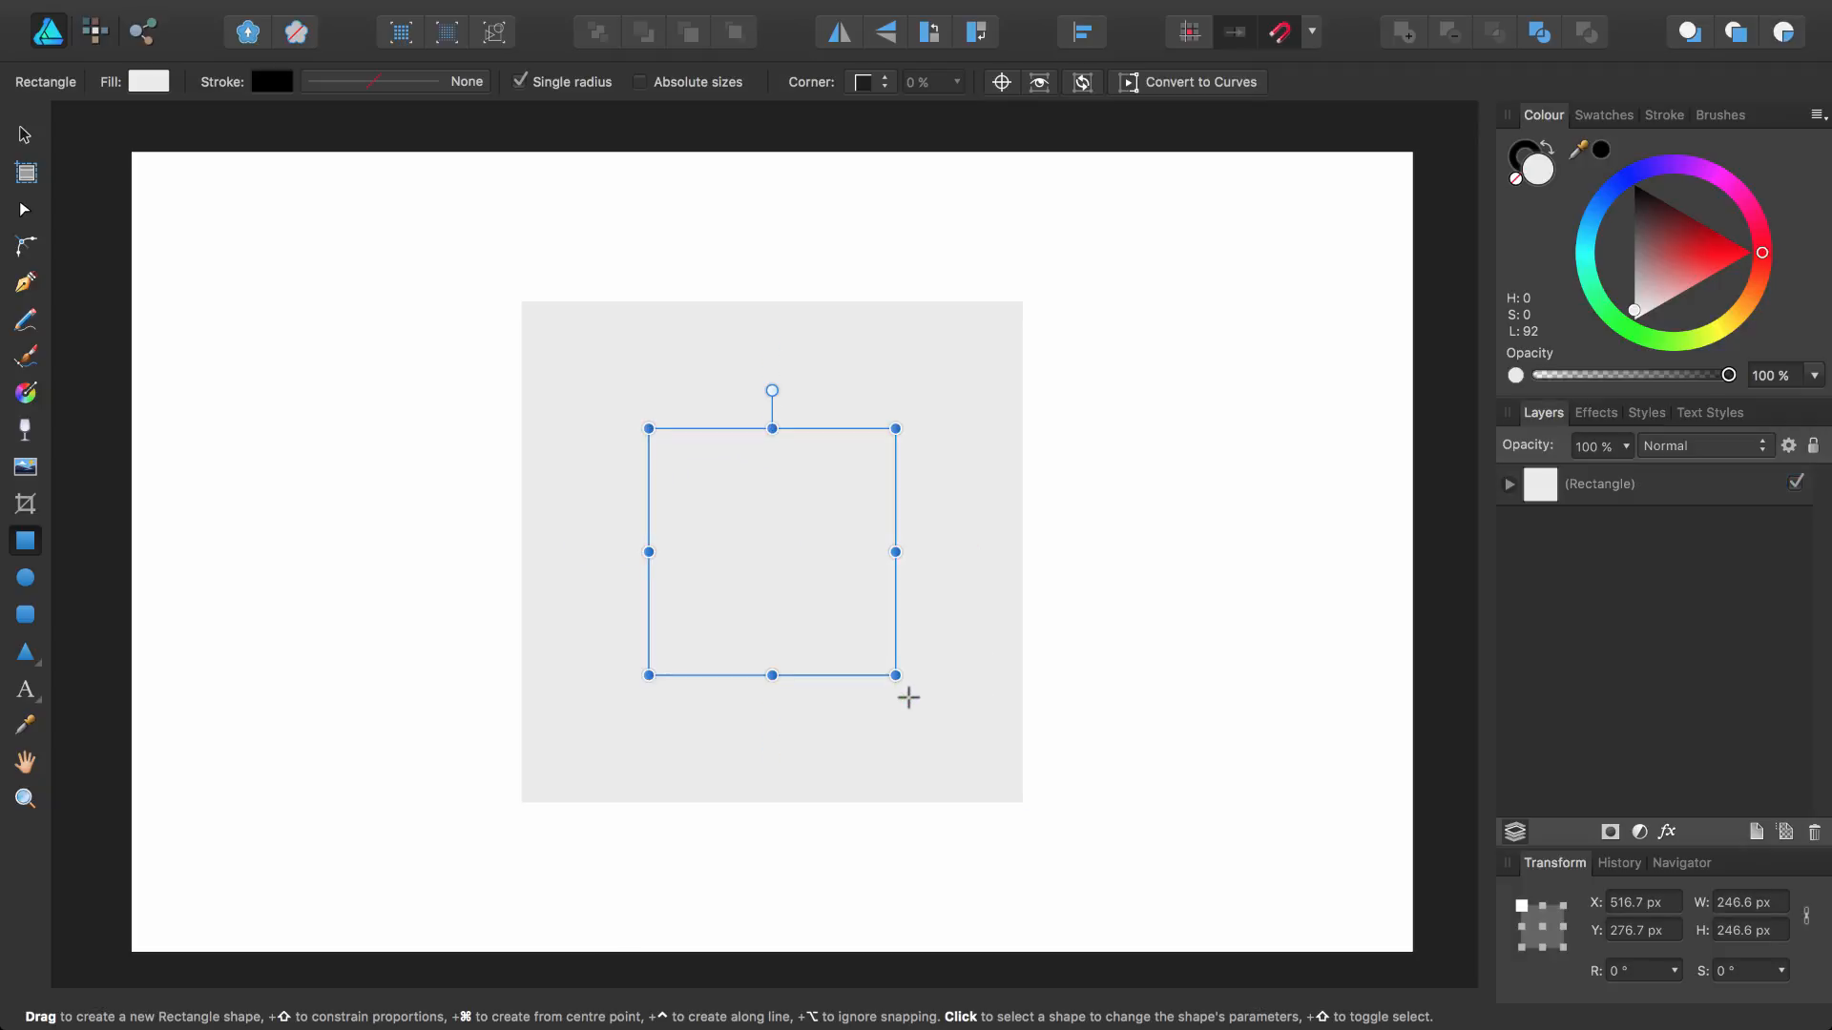
pyautogui.click(1704, 254)
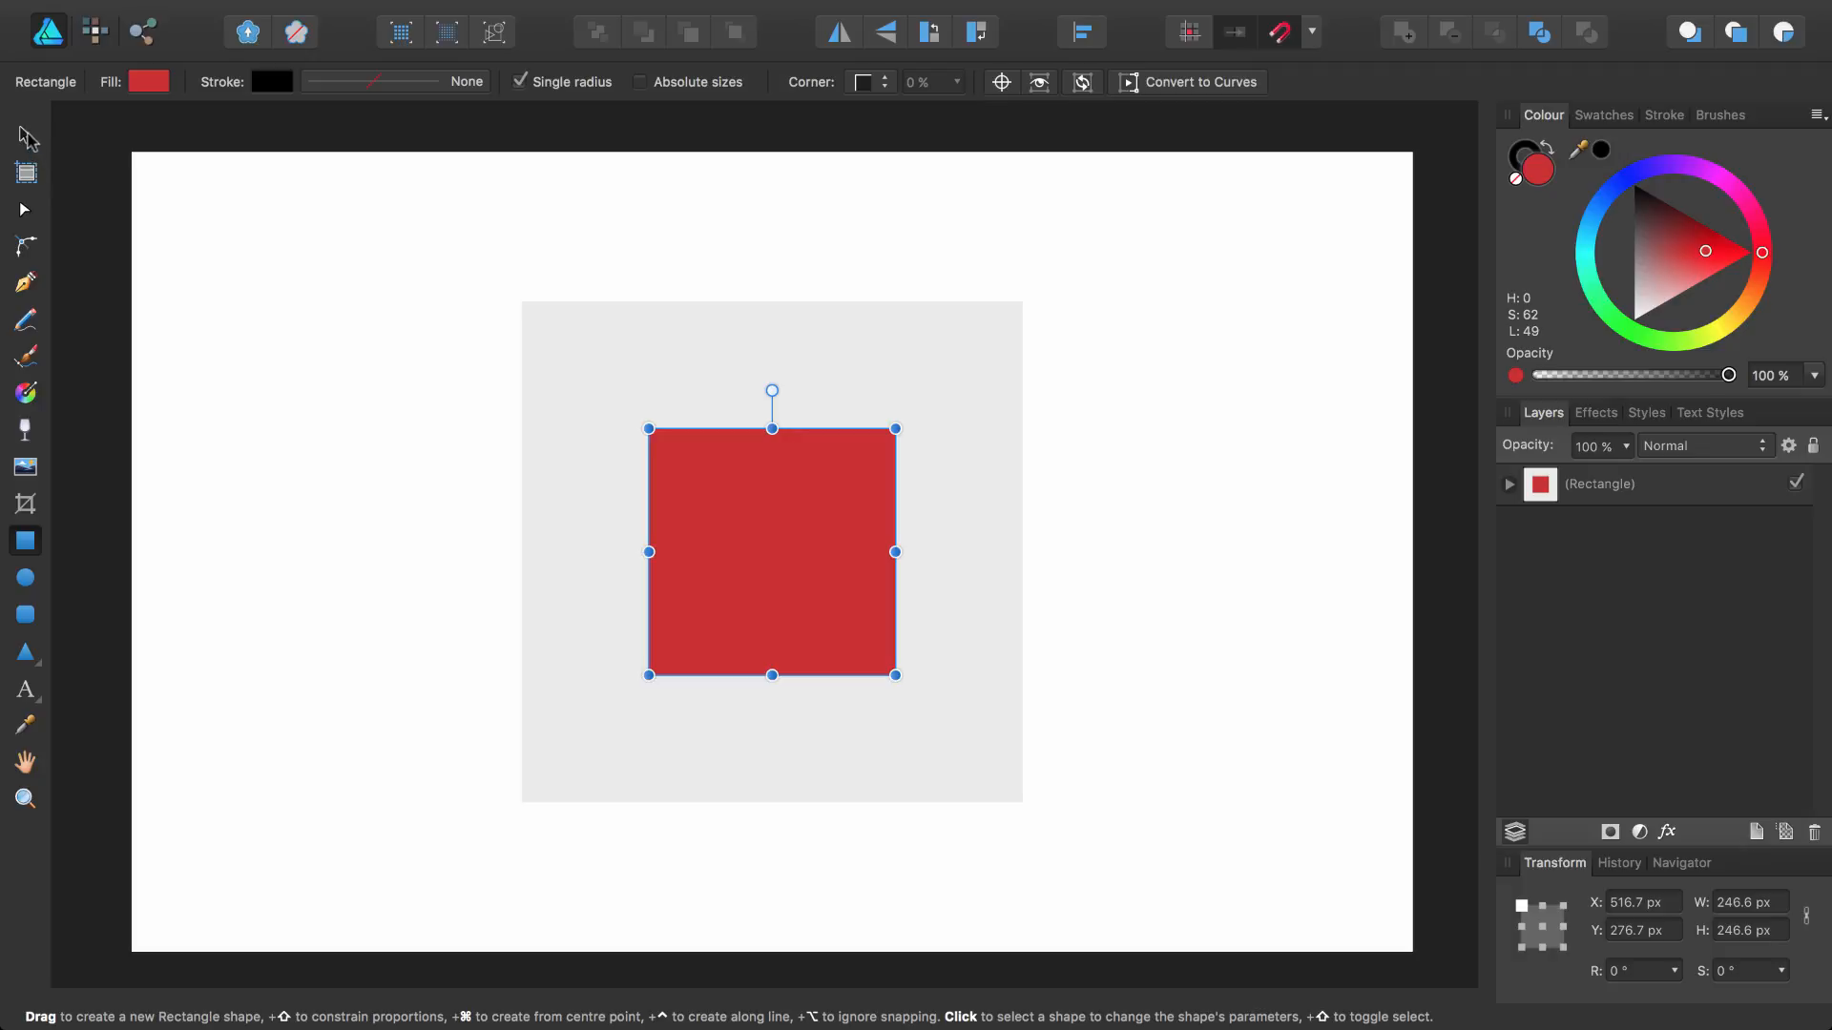
# Select the inner square in the expanded layer hierarchy and open the Constraints panel
pyautogui.click(24, 135)
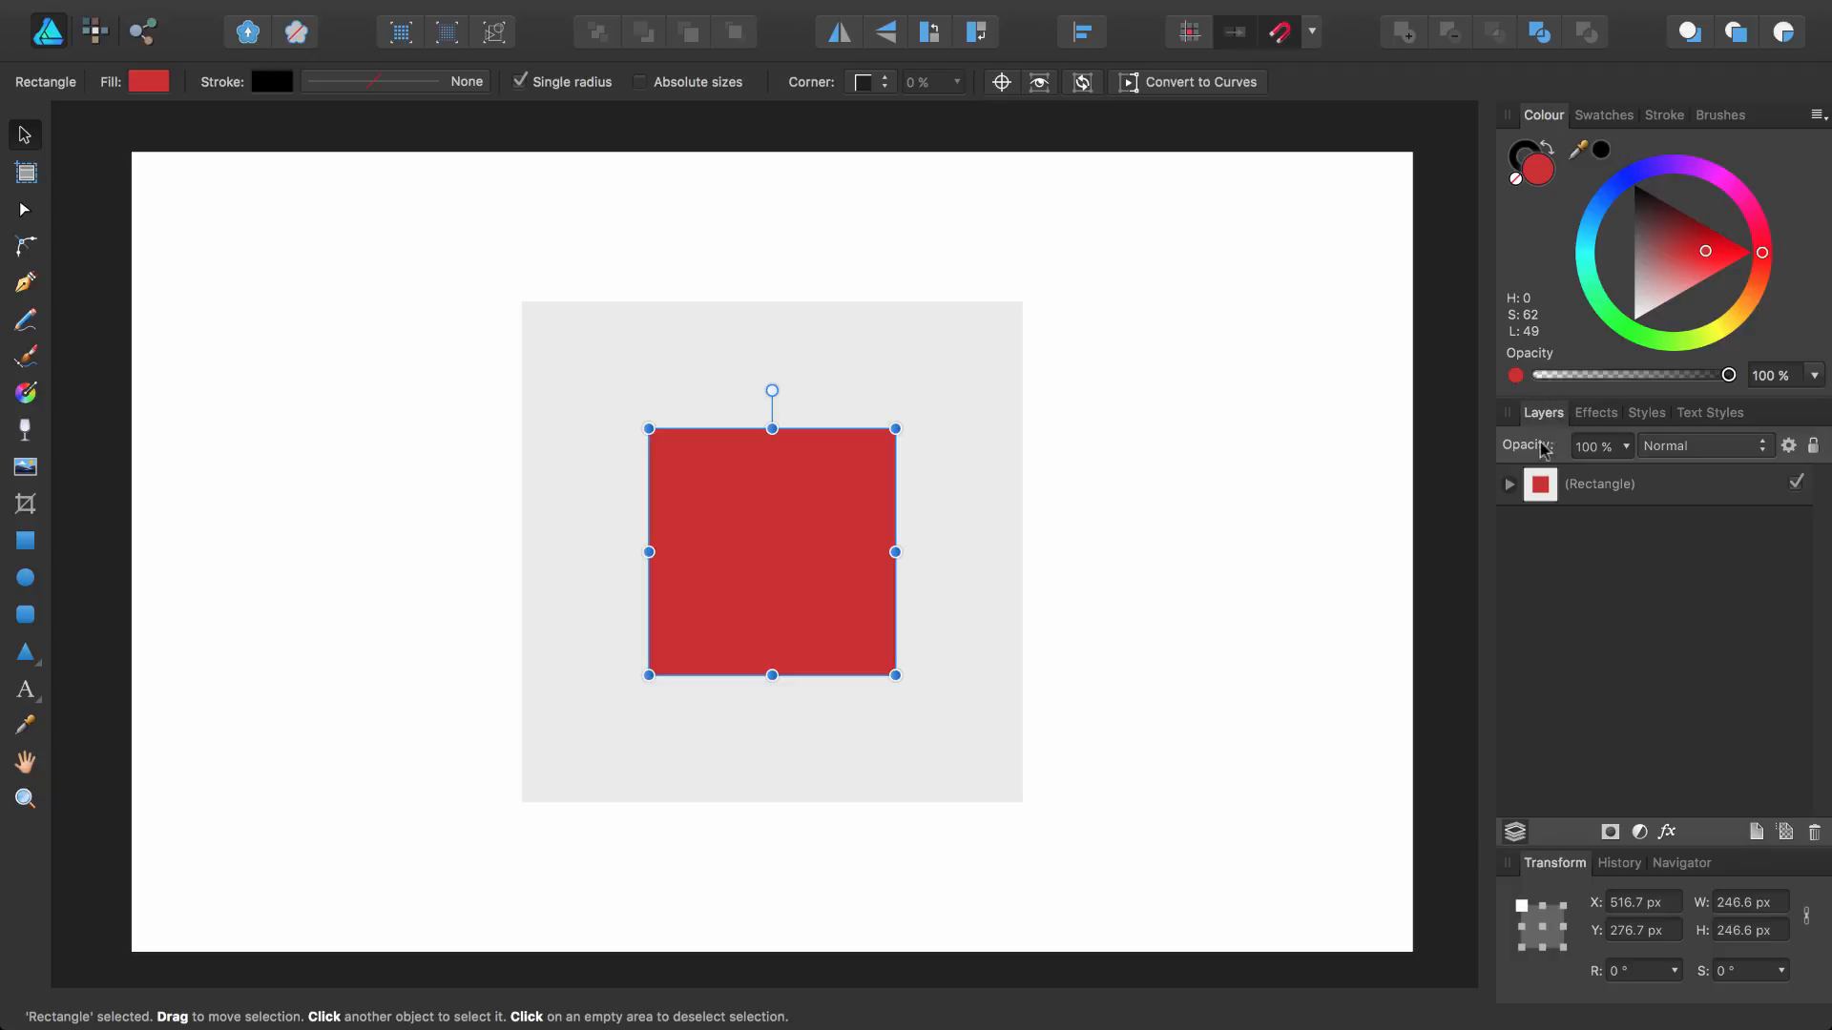
pyautogui.click(1509, 486)
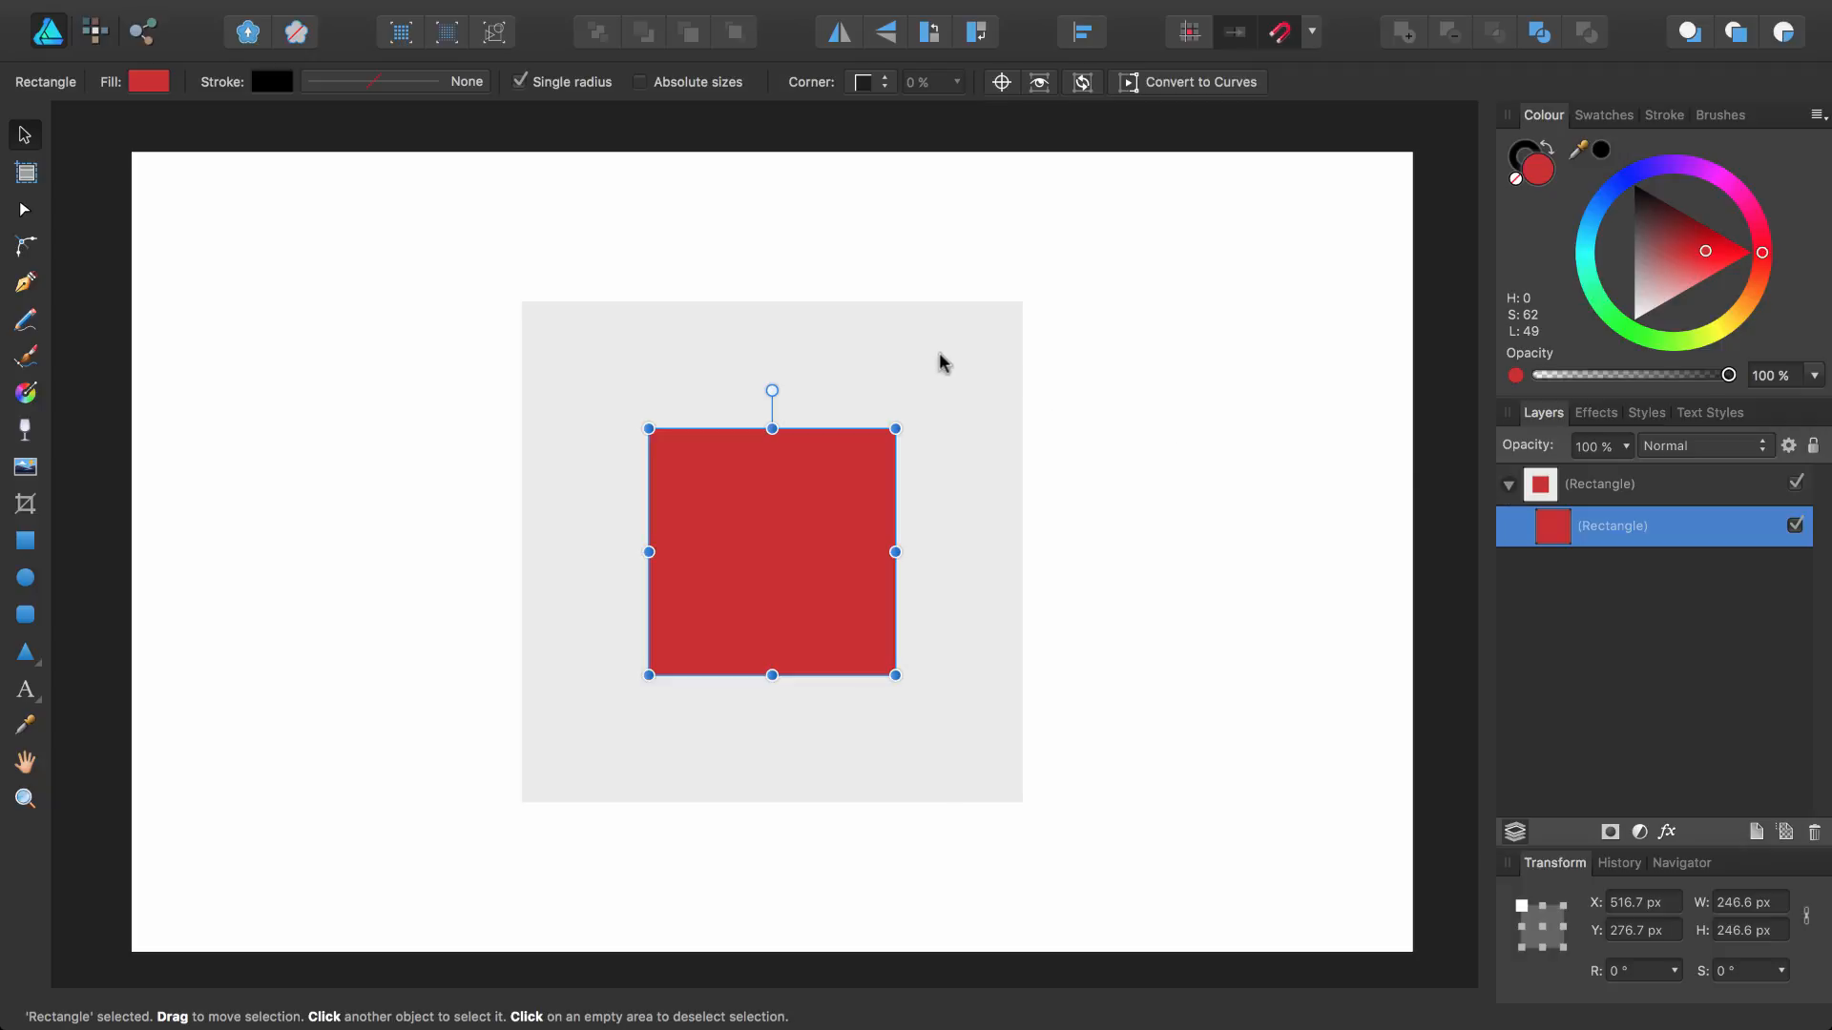
pyautogui.click(1612, 487)
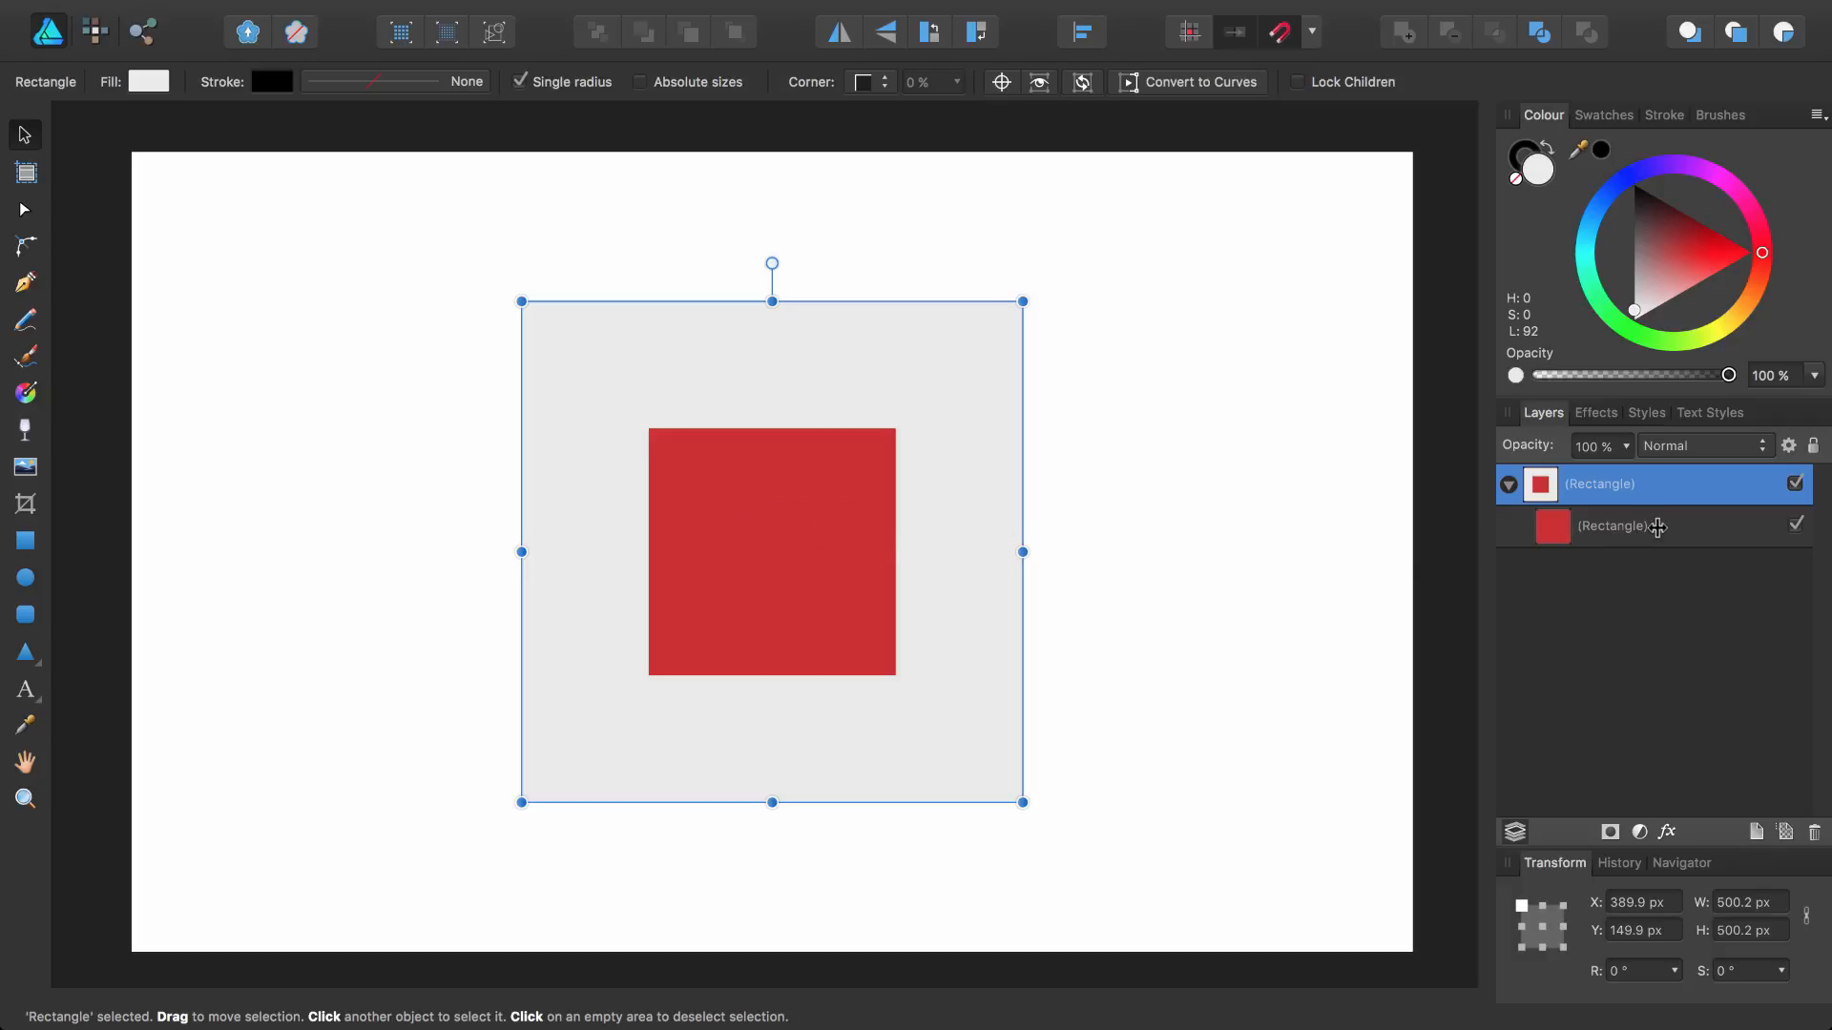
pyautogui.click(1658, 532)
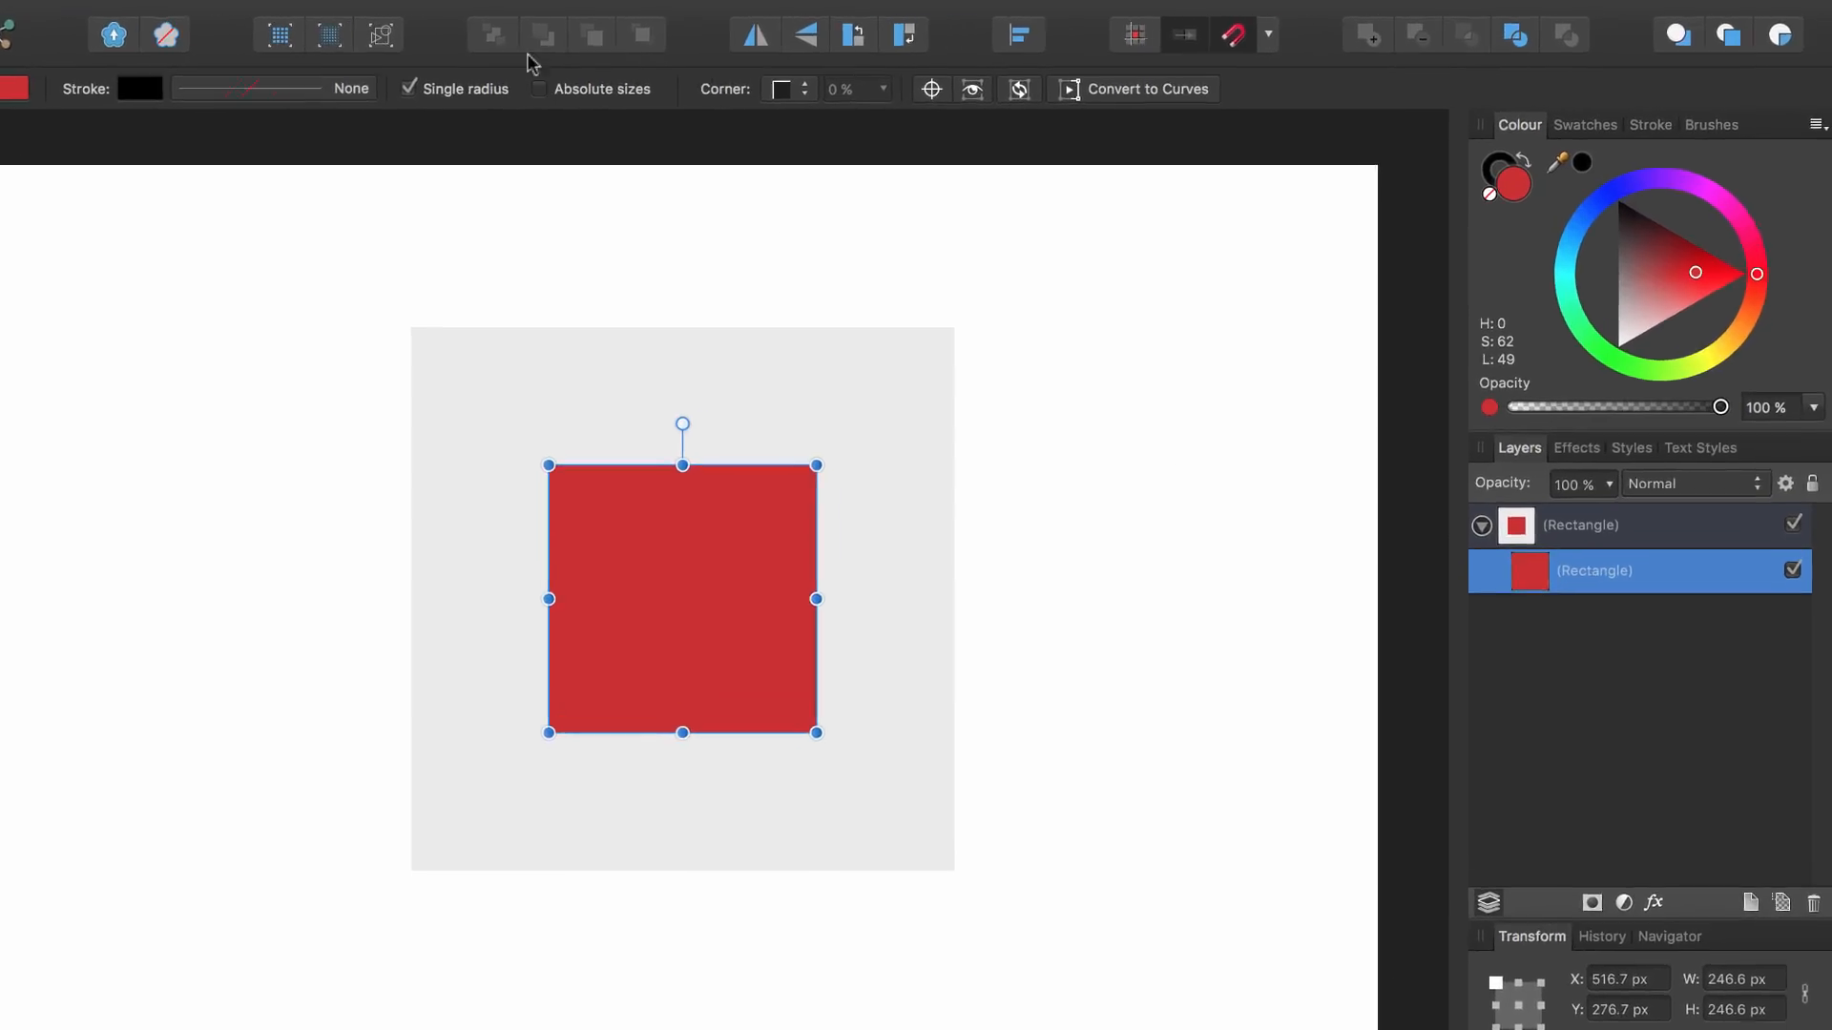
pyautogui.moveTo(625, 5)
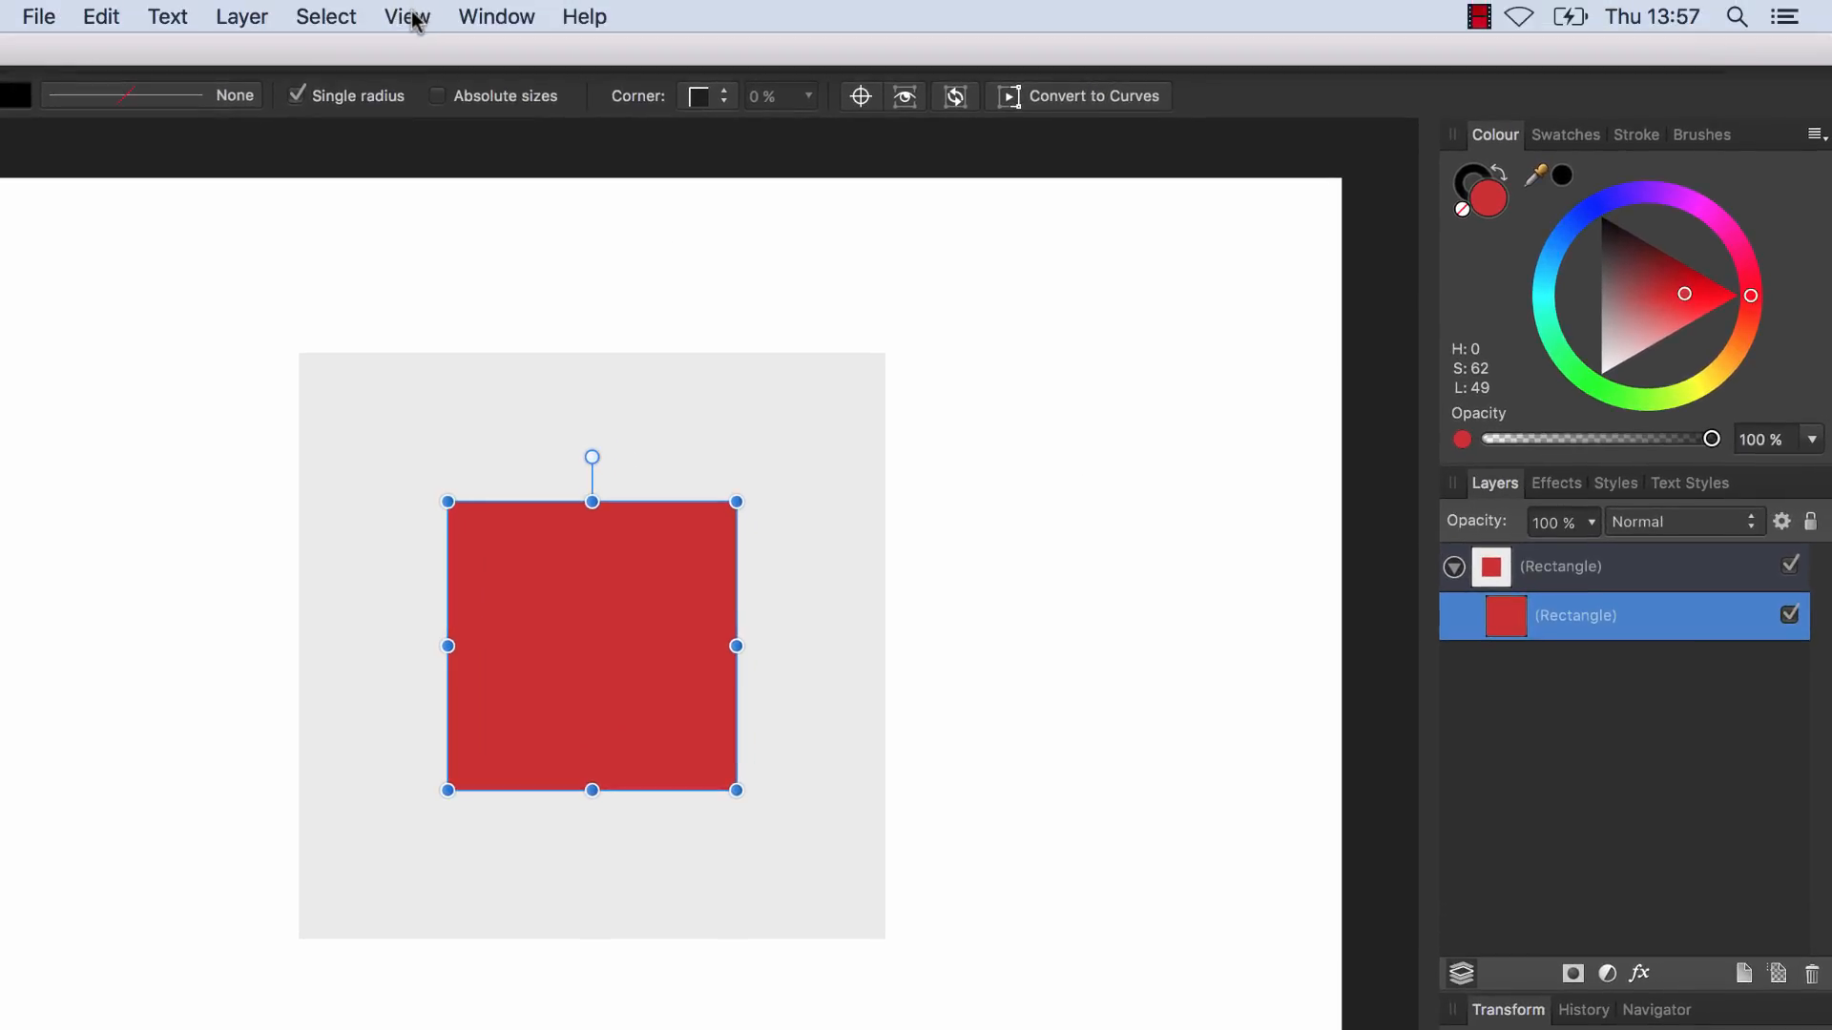
pyautogui.click(408, 17)
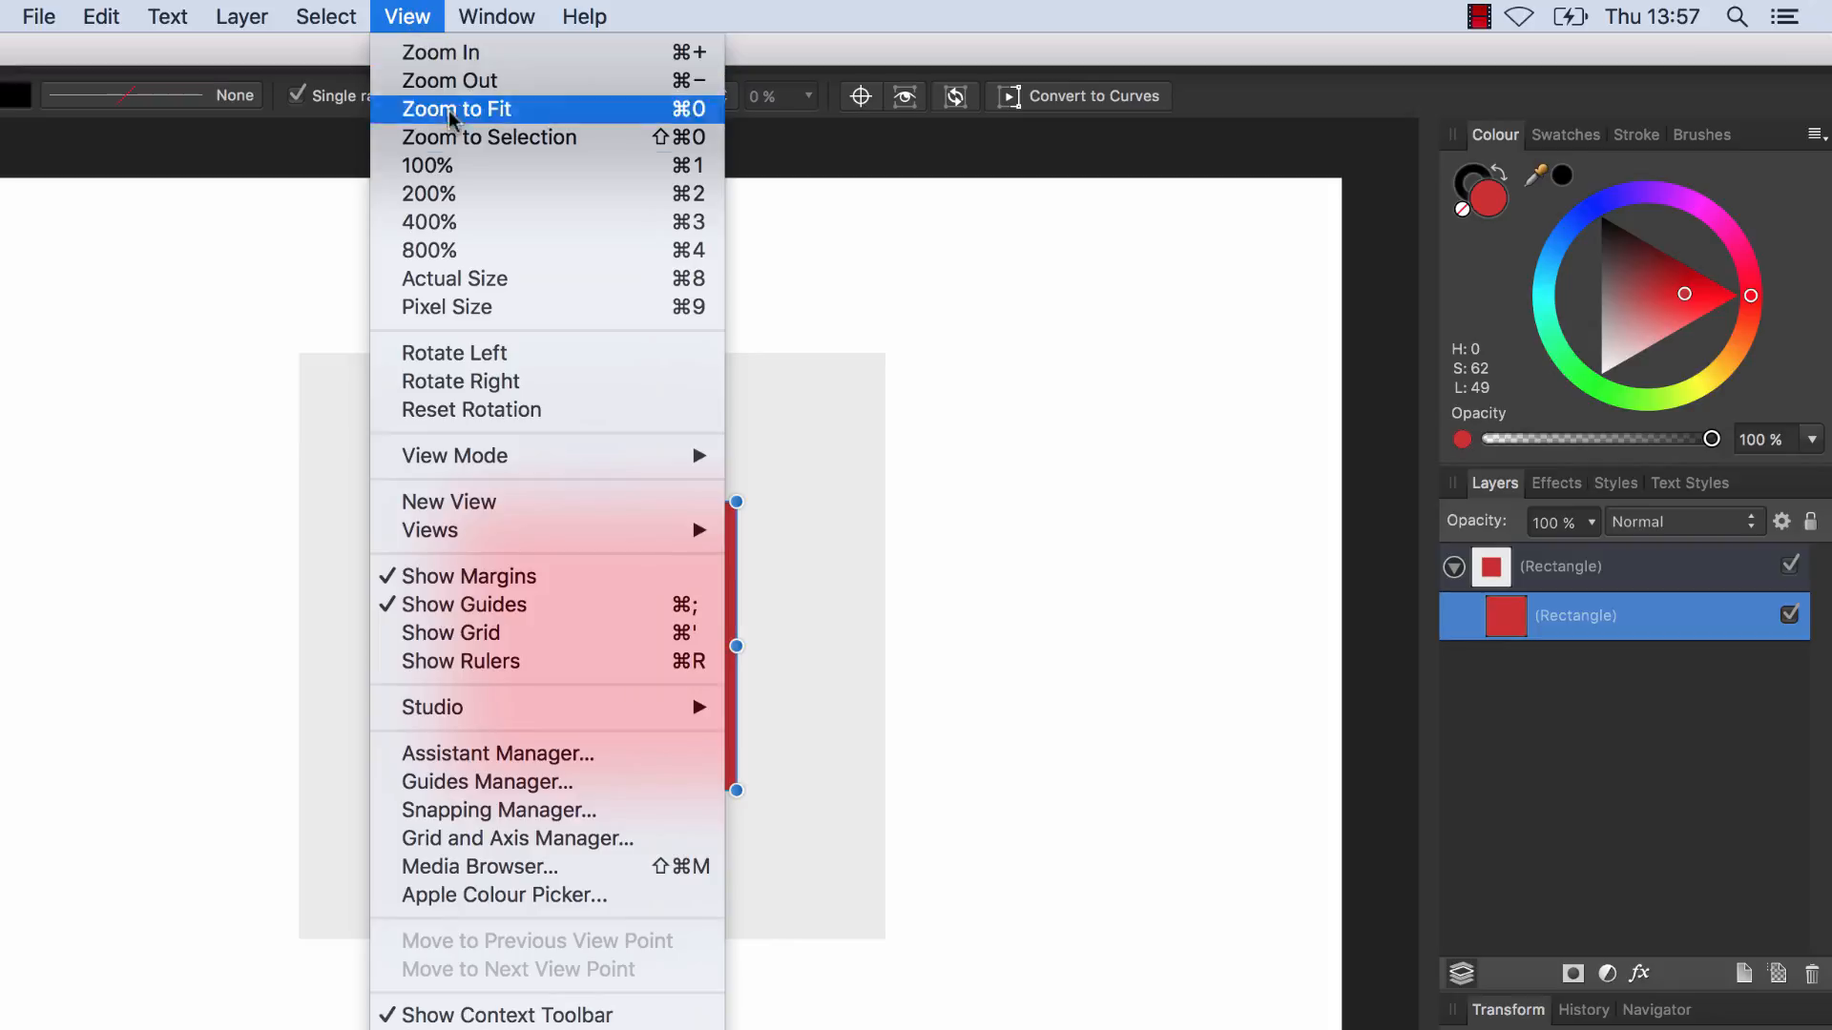
pyautogui.moveTo(665, 716)
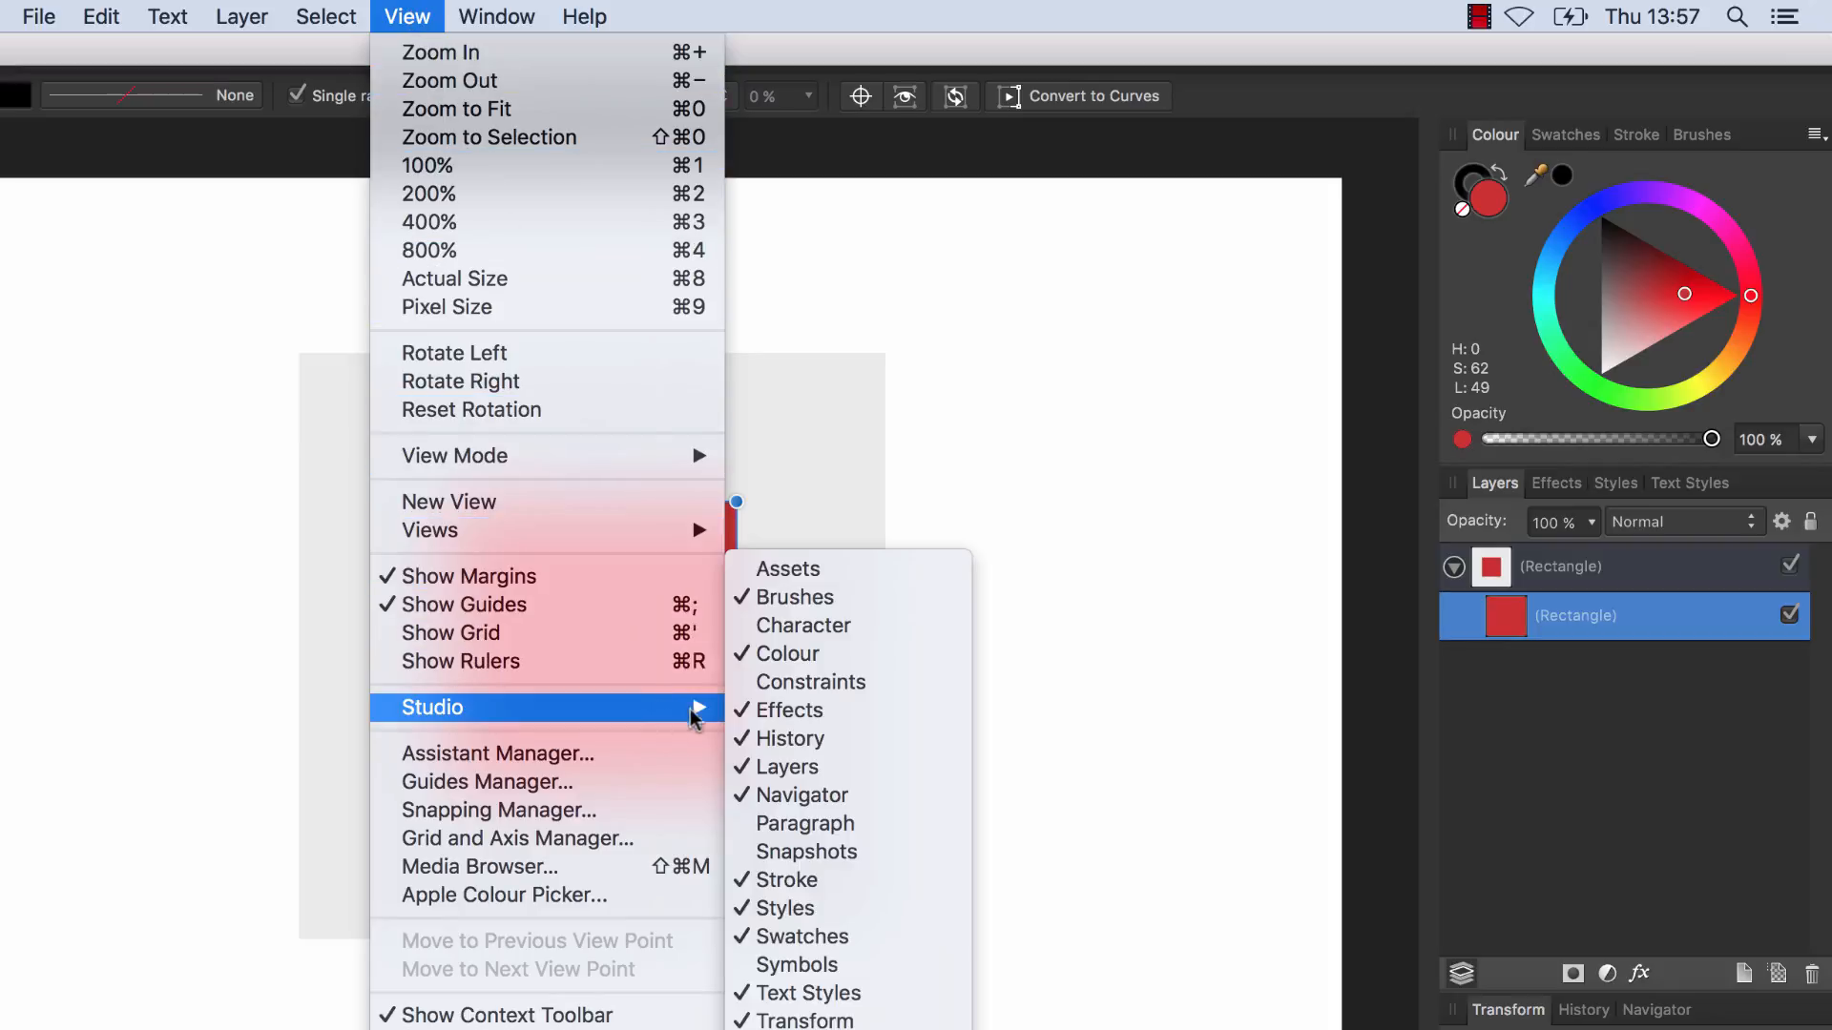
pyautogui.click(902, 683)
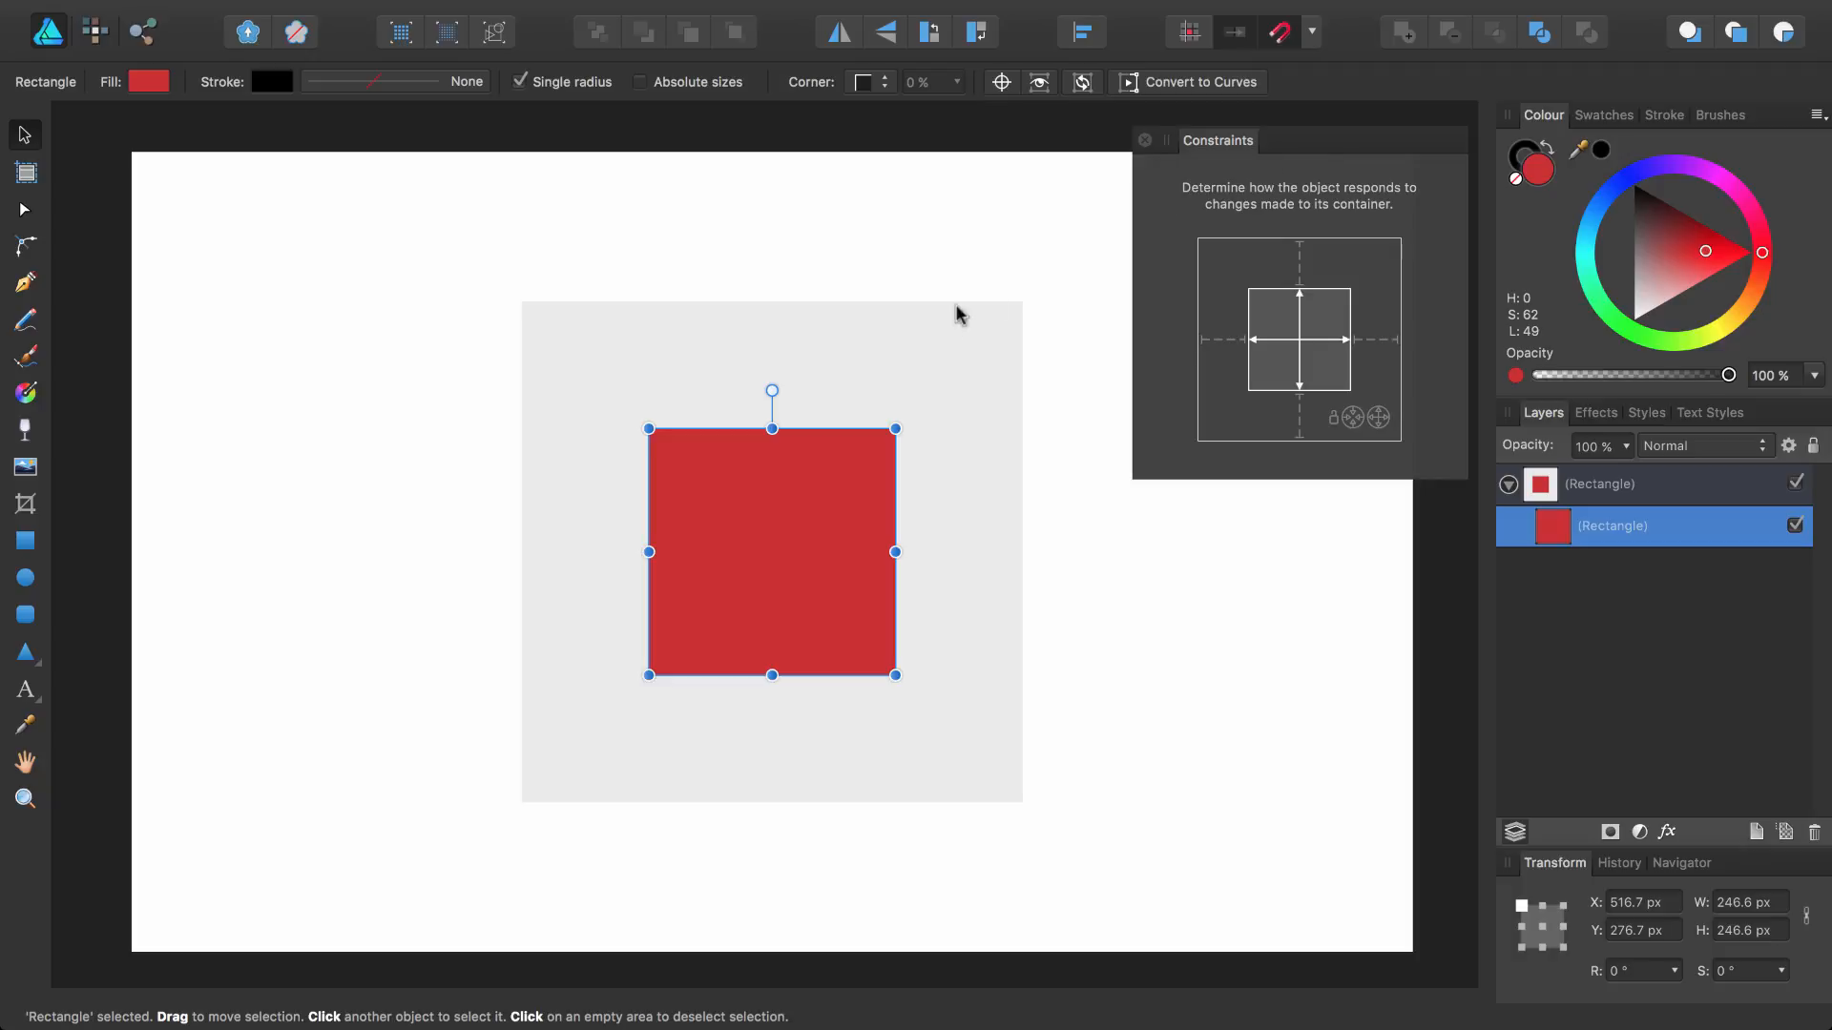
# Resize the outer square by its side and bottom handles to test the inner square's response, then undo it
pyautogui.click(928, 347)
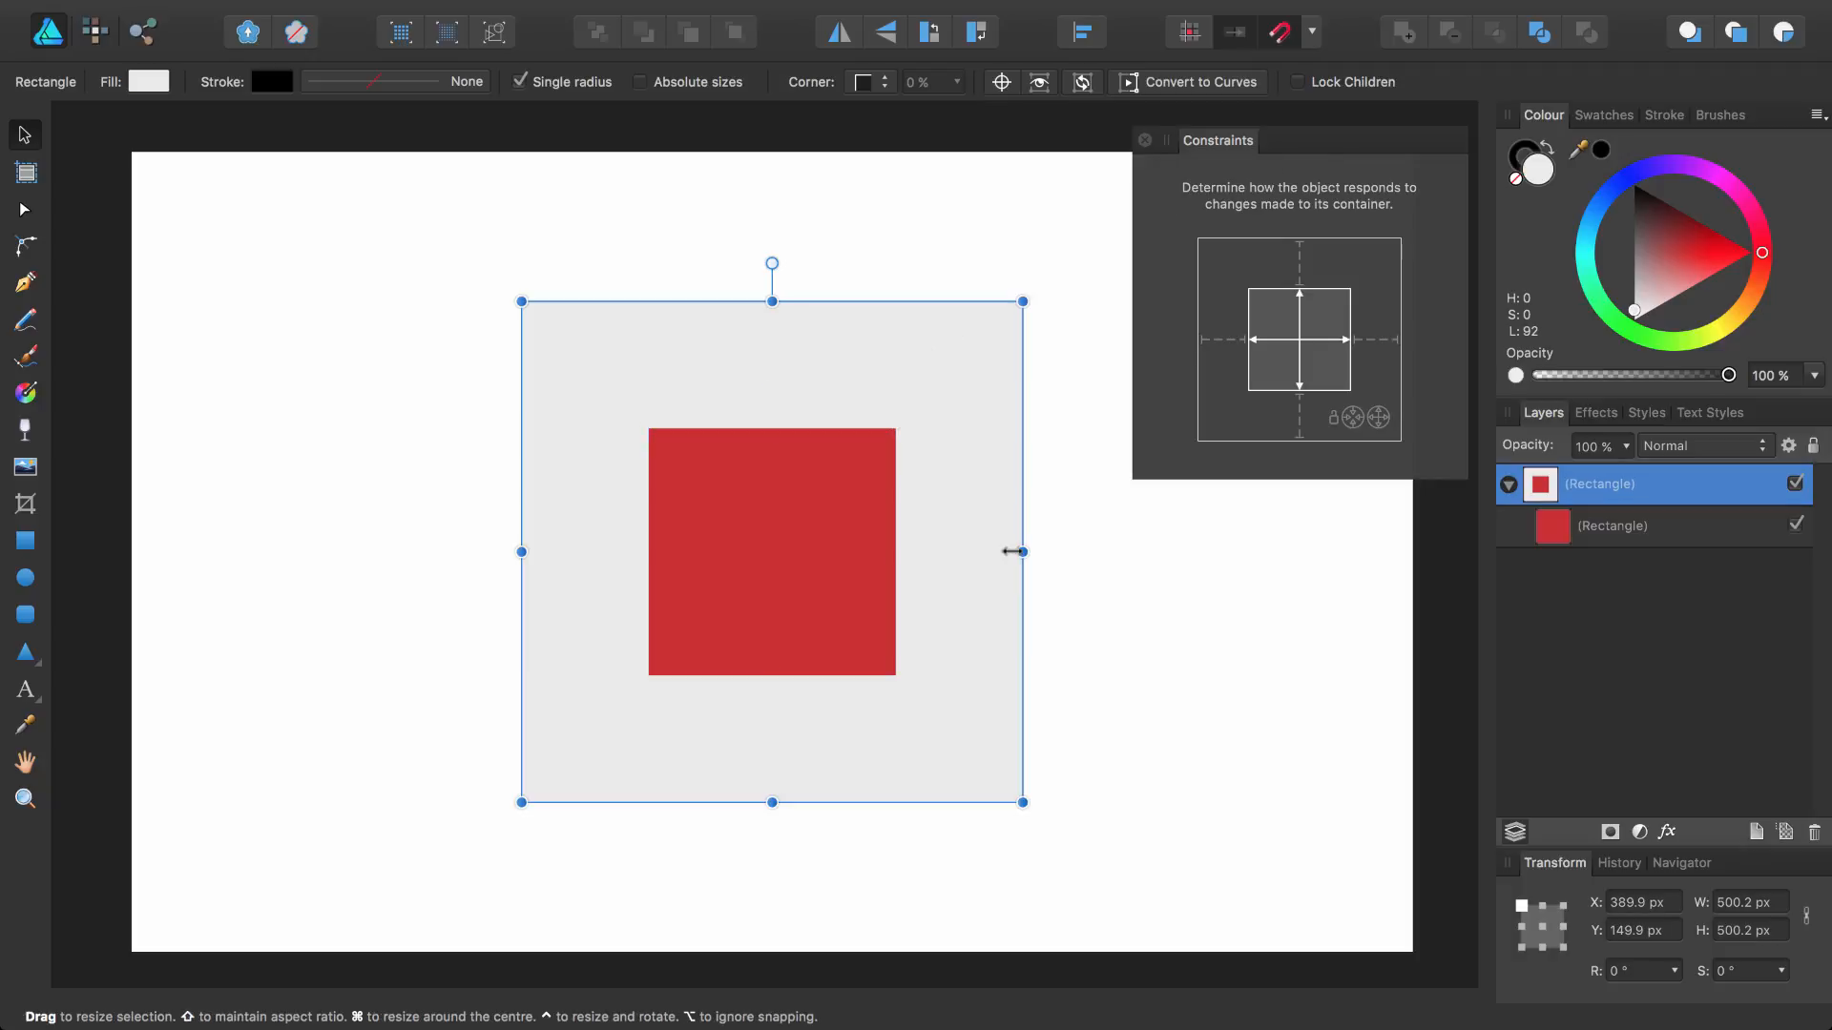
pyautogui.moveTo(1015, 554)
pyautogui.mouseDown()
pyautogui.moveTo(1259, 553)
pyautogui.moveTo(844, 548)
pyautogui.moveTo(1210, 544)
pyautogui.moveTo(1003, 548)
pyautogui.mouseUp()
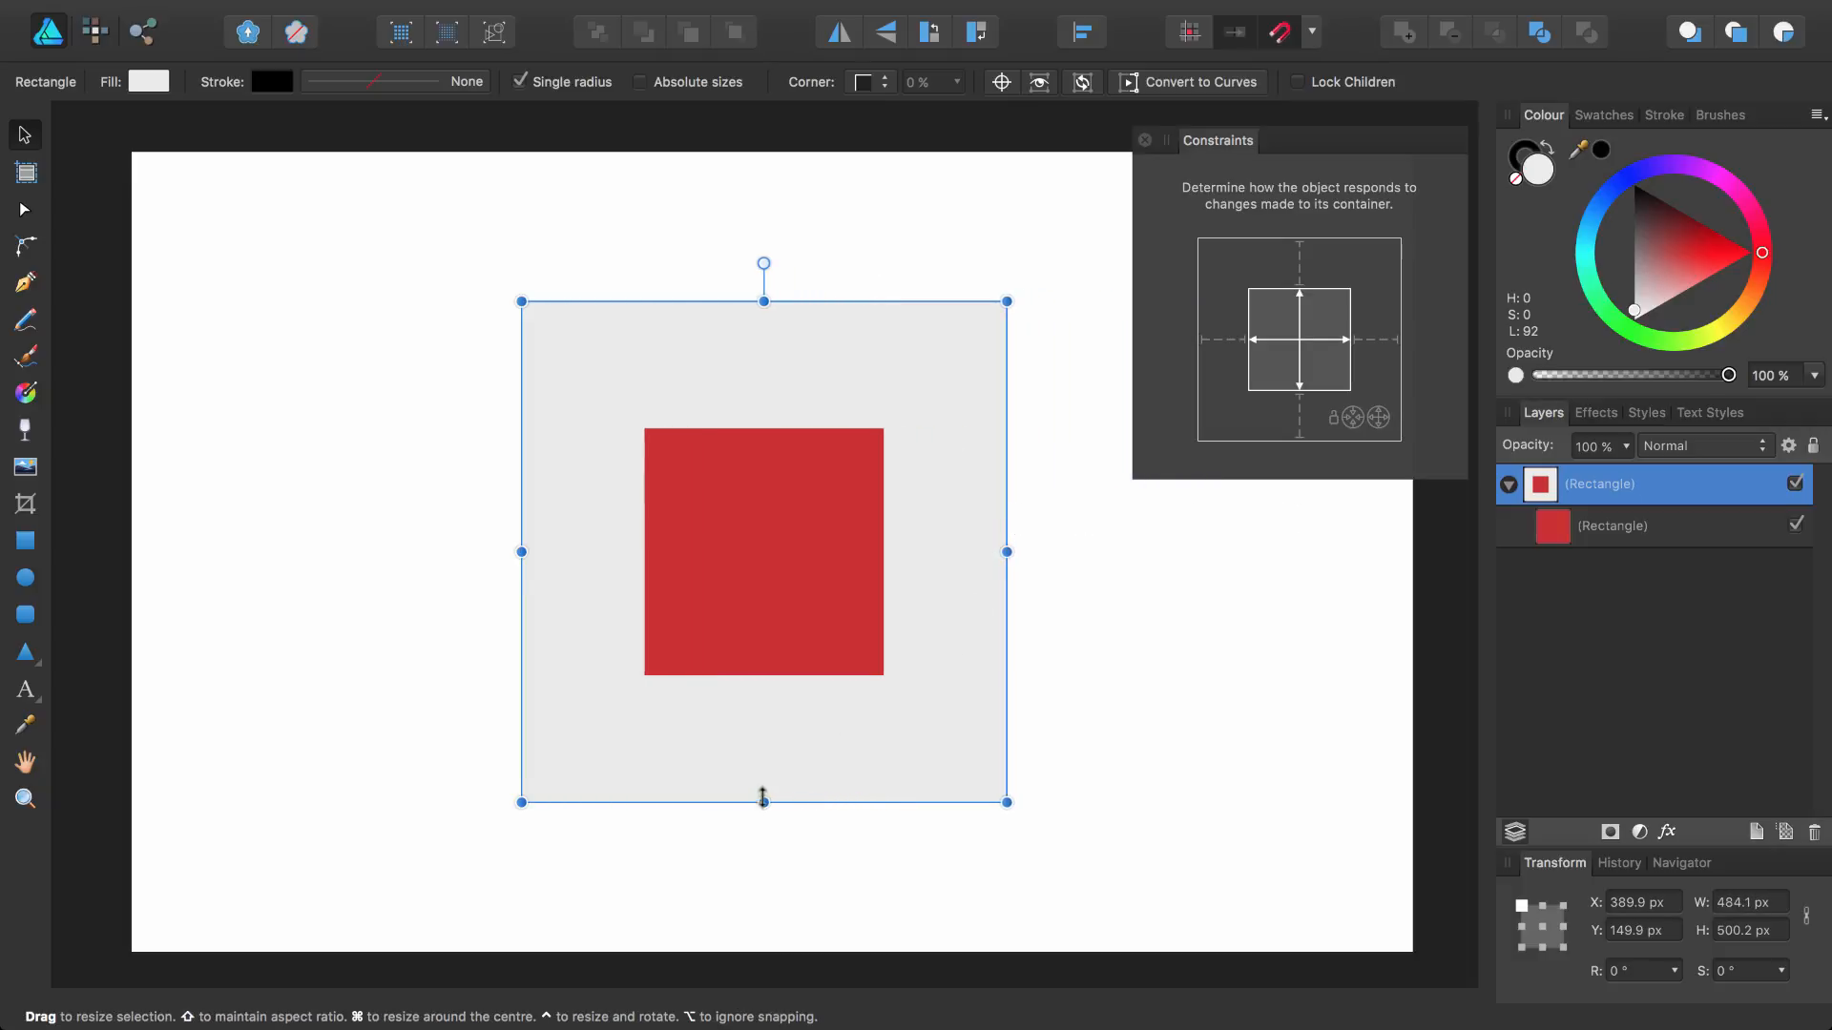
pyautogui.moveTo(764, 800)
pyautogui.mouseDown()
pyautogui.moveTo(754, 679)
pyautogui.moveTo(776, 546)
pyautogui.moveTo(764, 828)
pyautogui.mouseUp()
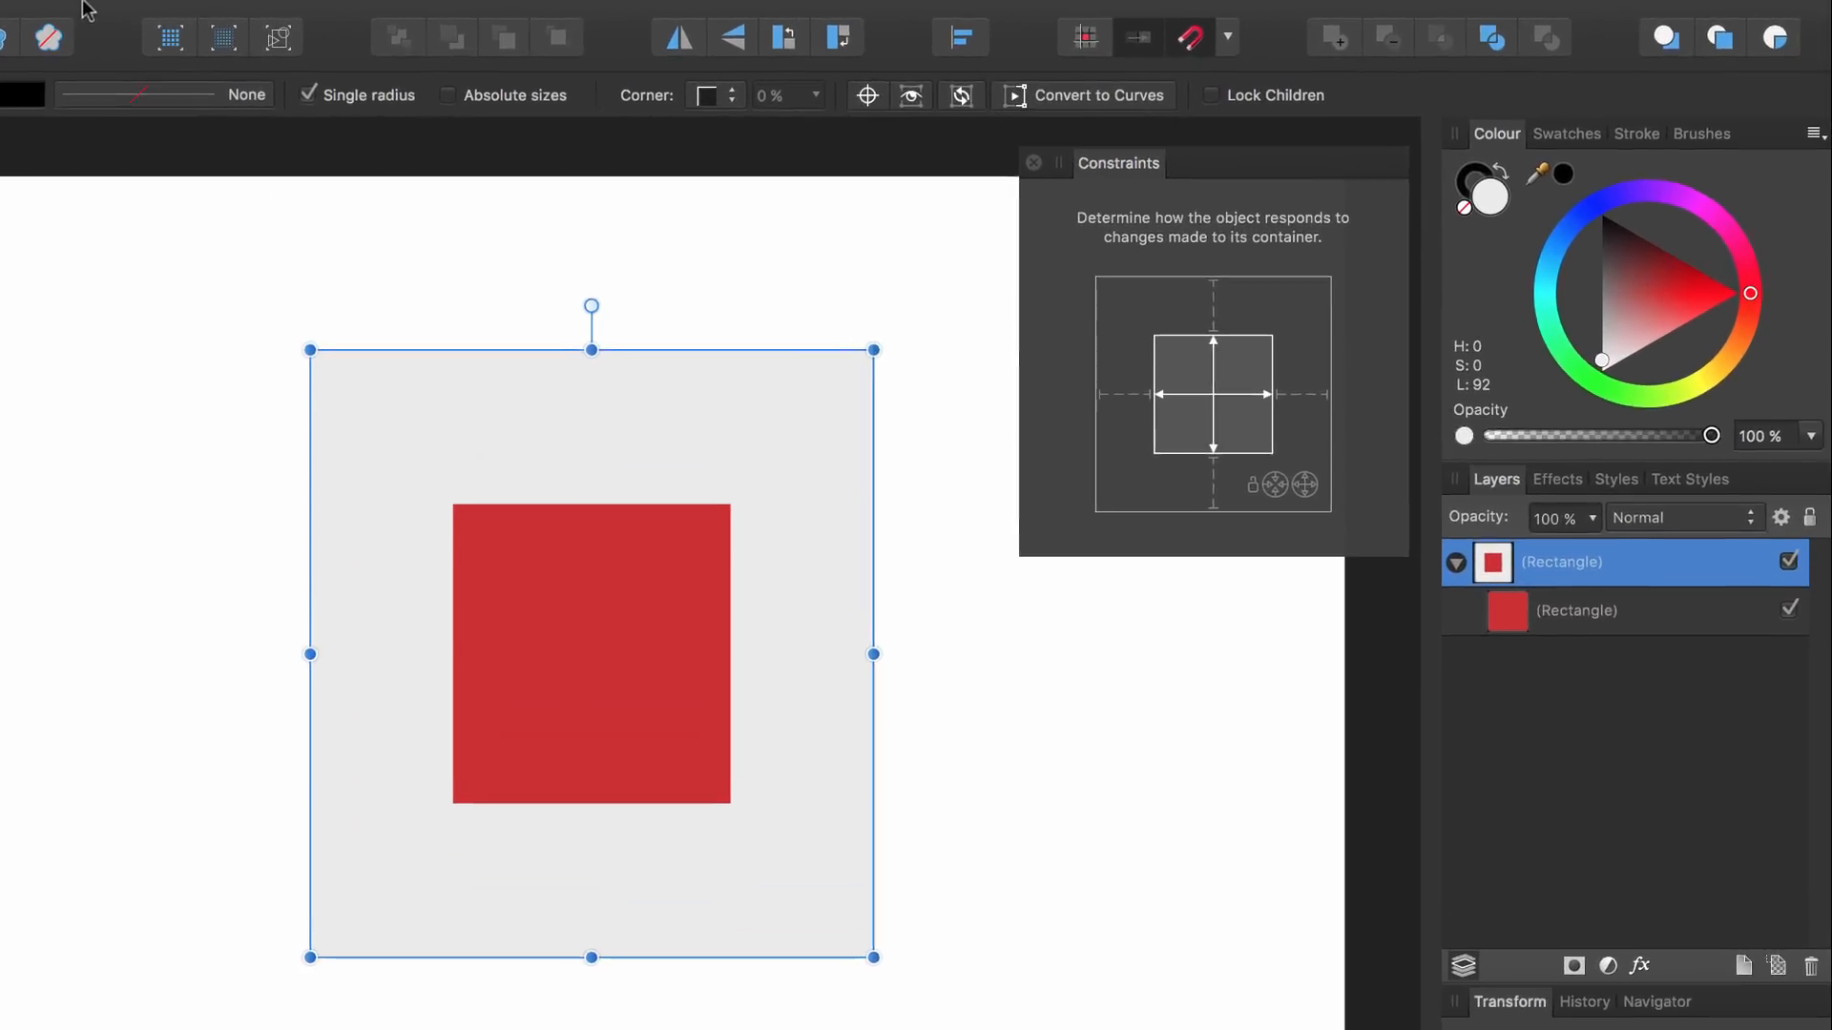
pyautogui.click(95, 16)
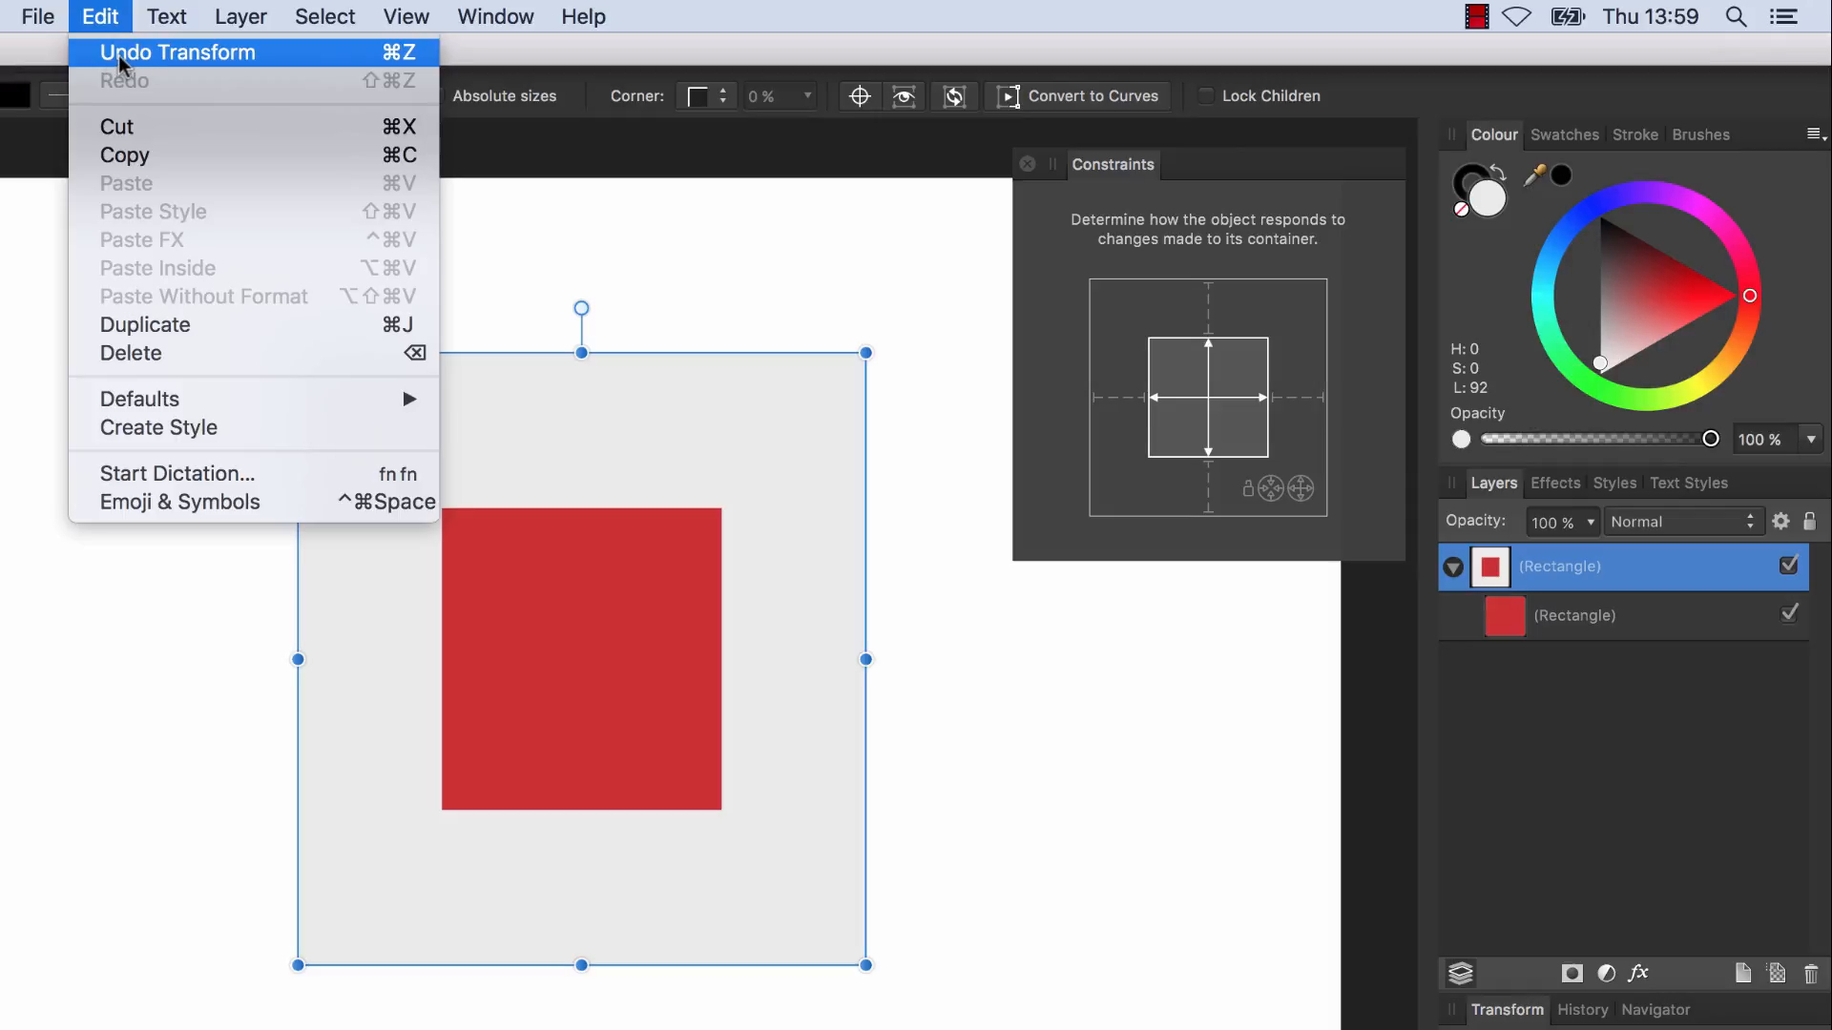
pyautogui.click(417, 59)
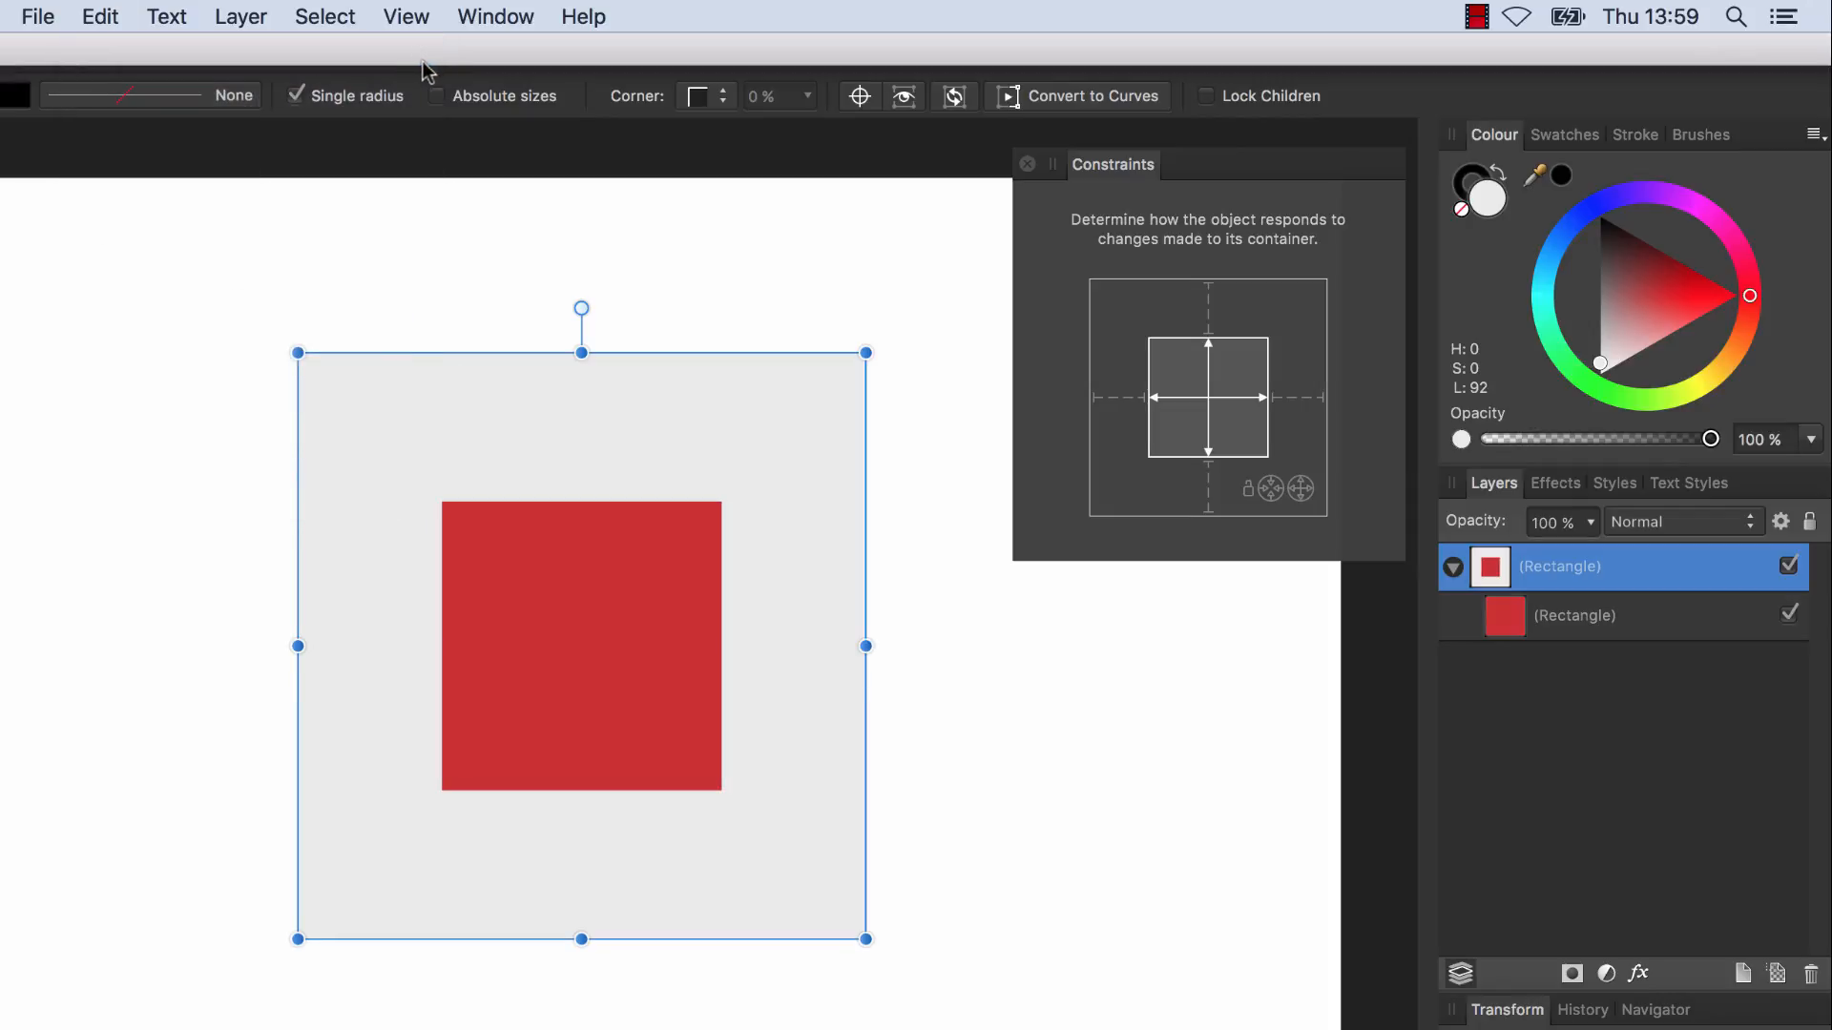
pyautogui.press('super+shift+z')
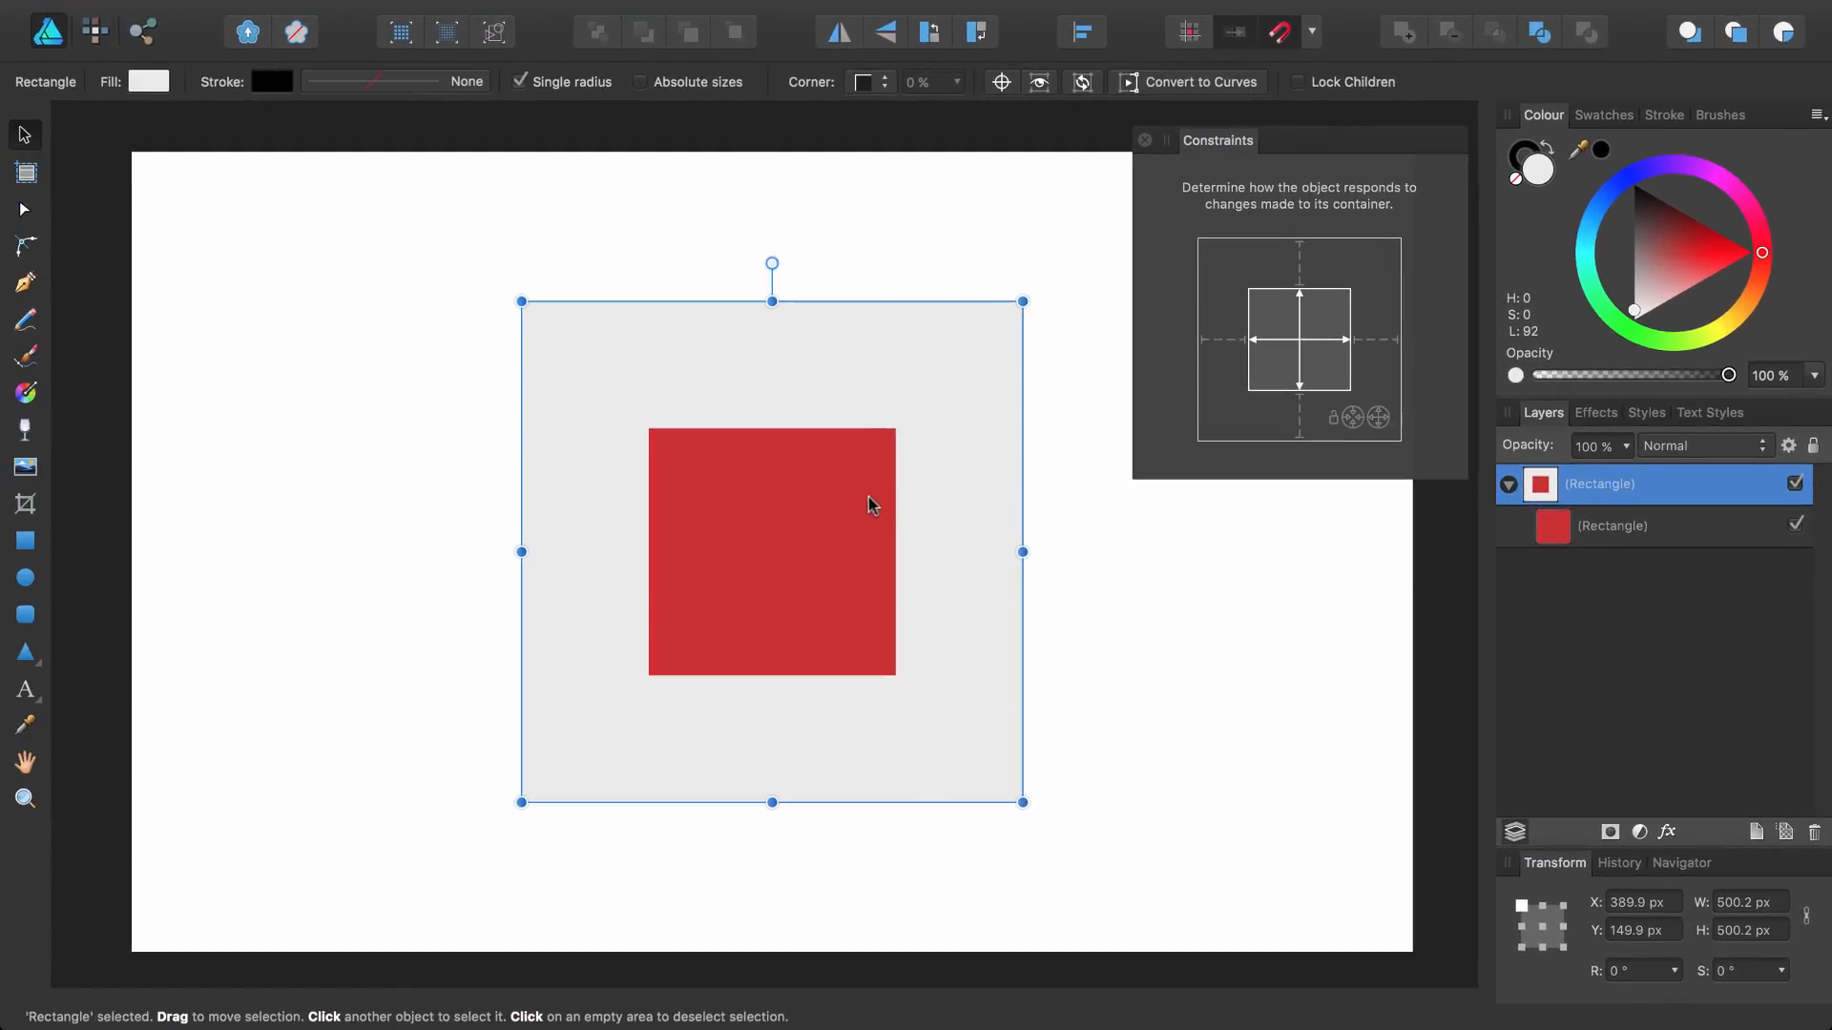
# Turn off vertical stretching in the inner square's constraints
pyautogui.click(1610, 531)
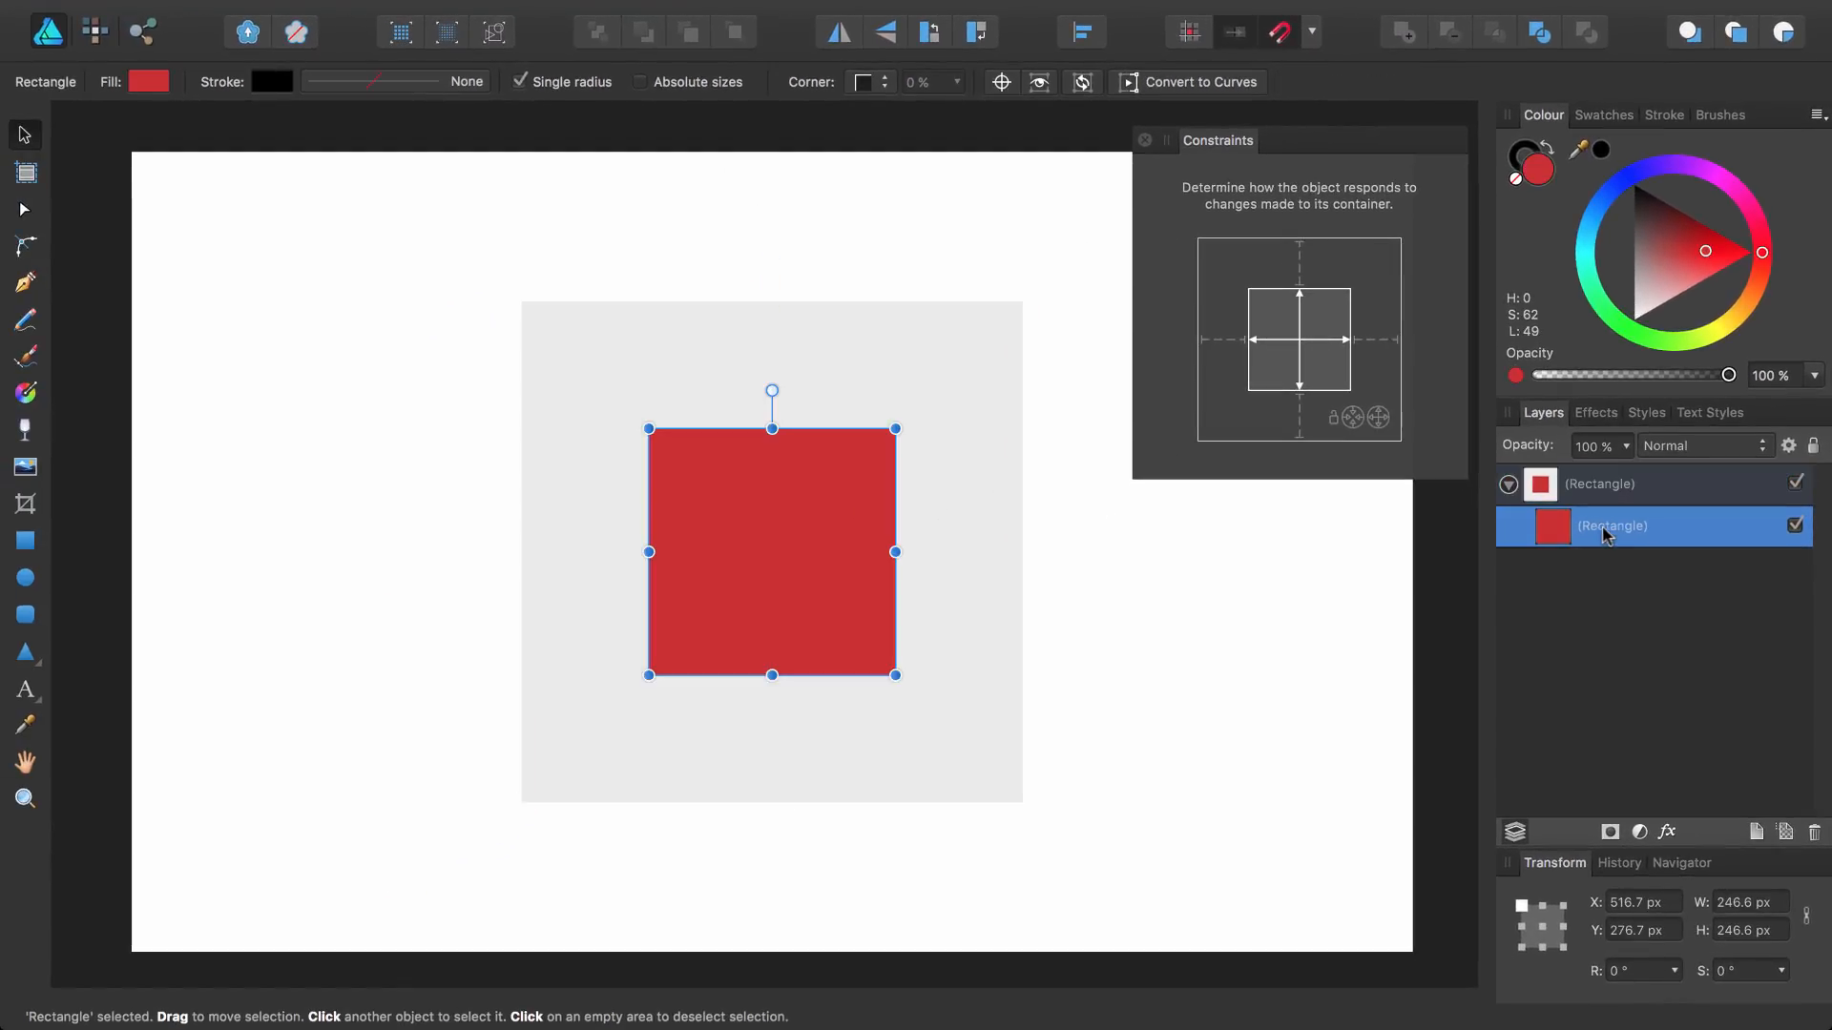
pyautogui.click(1298, 368)
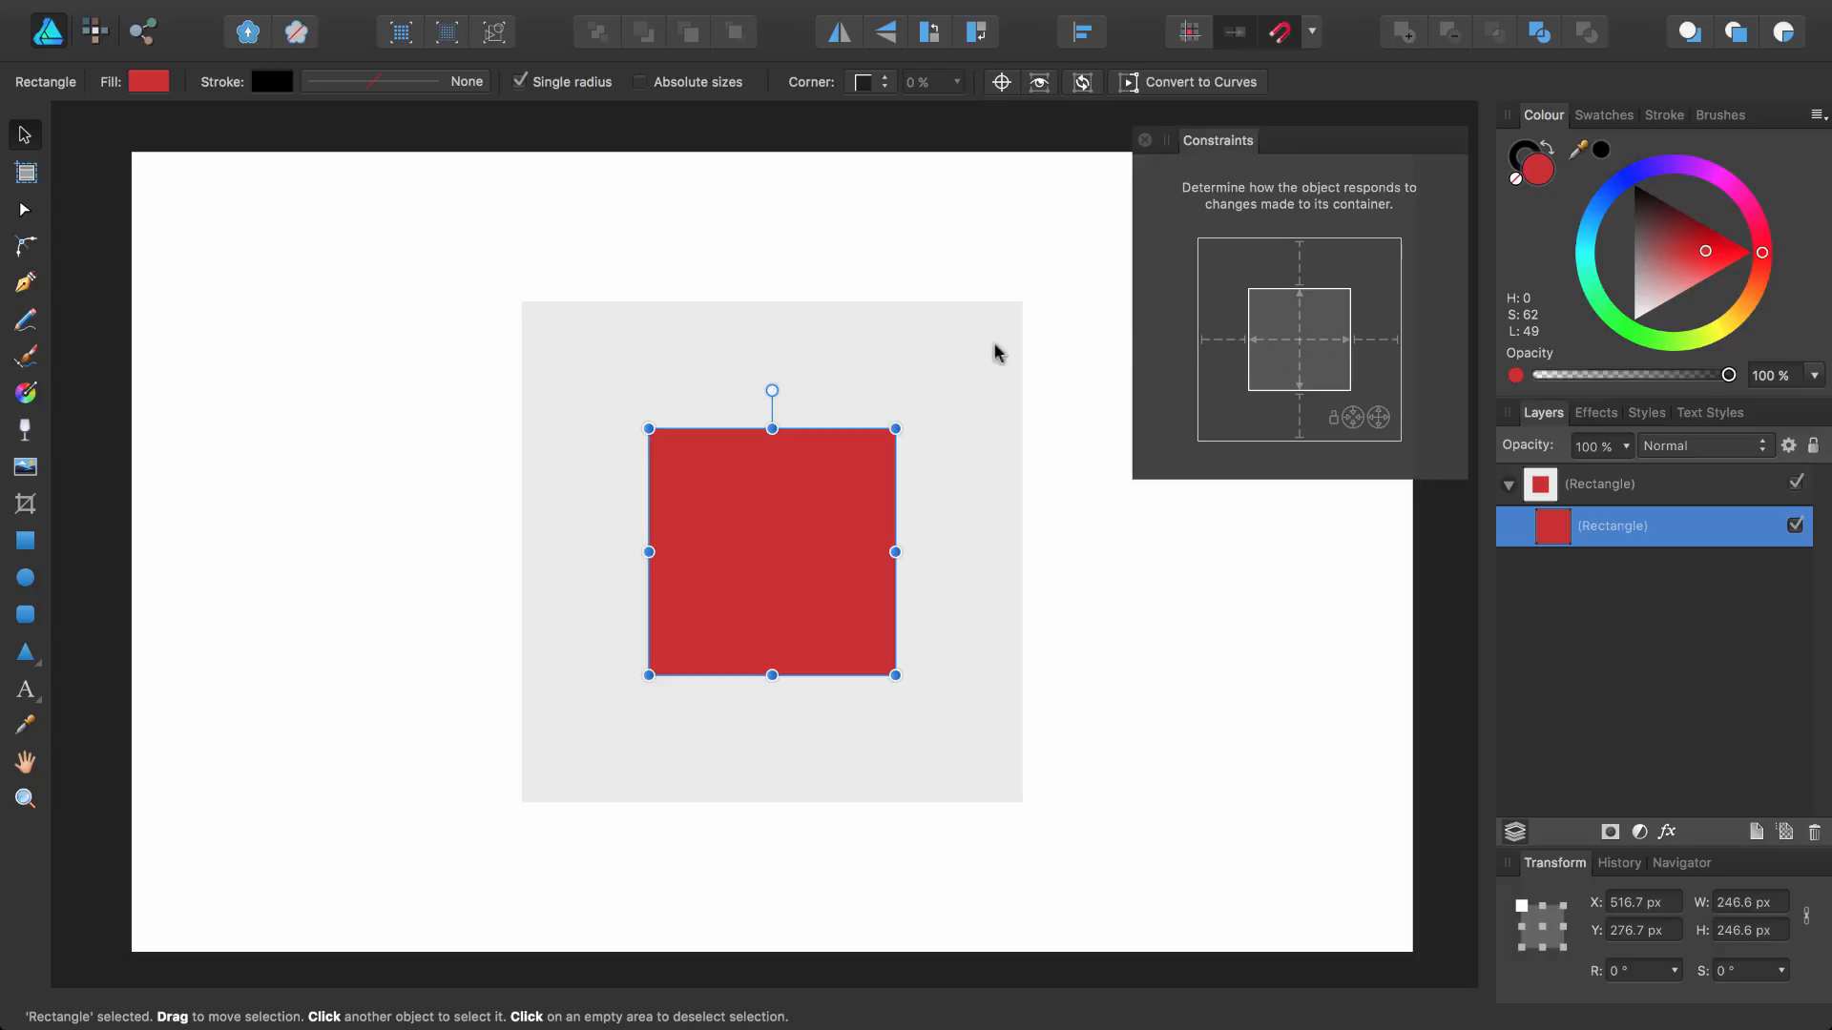
# Widen and lengthen the outer square to test the constraint, then undo both resizes
pyautogui.click(956, 367)
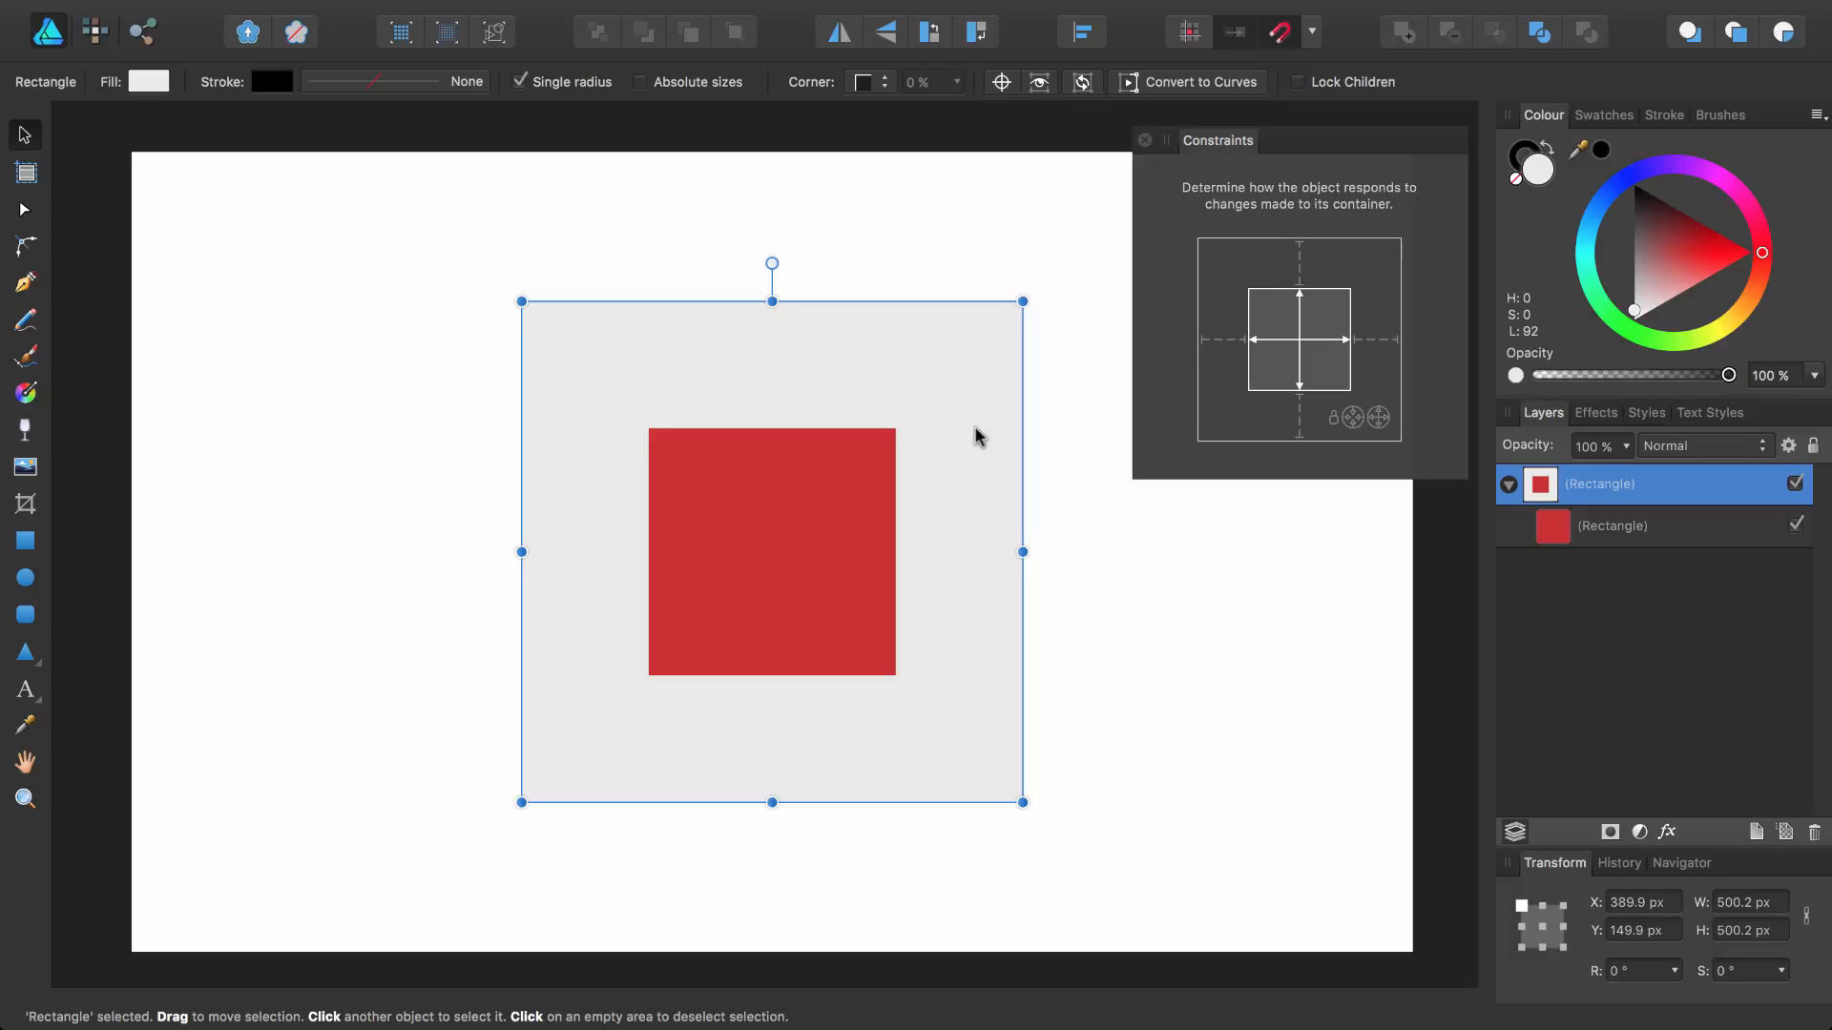
pyautogui.moveTo(1023, 551); pyautogui.dragTo(1209, 551)
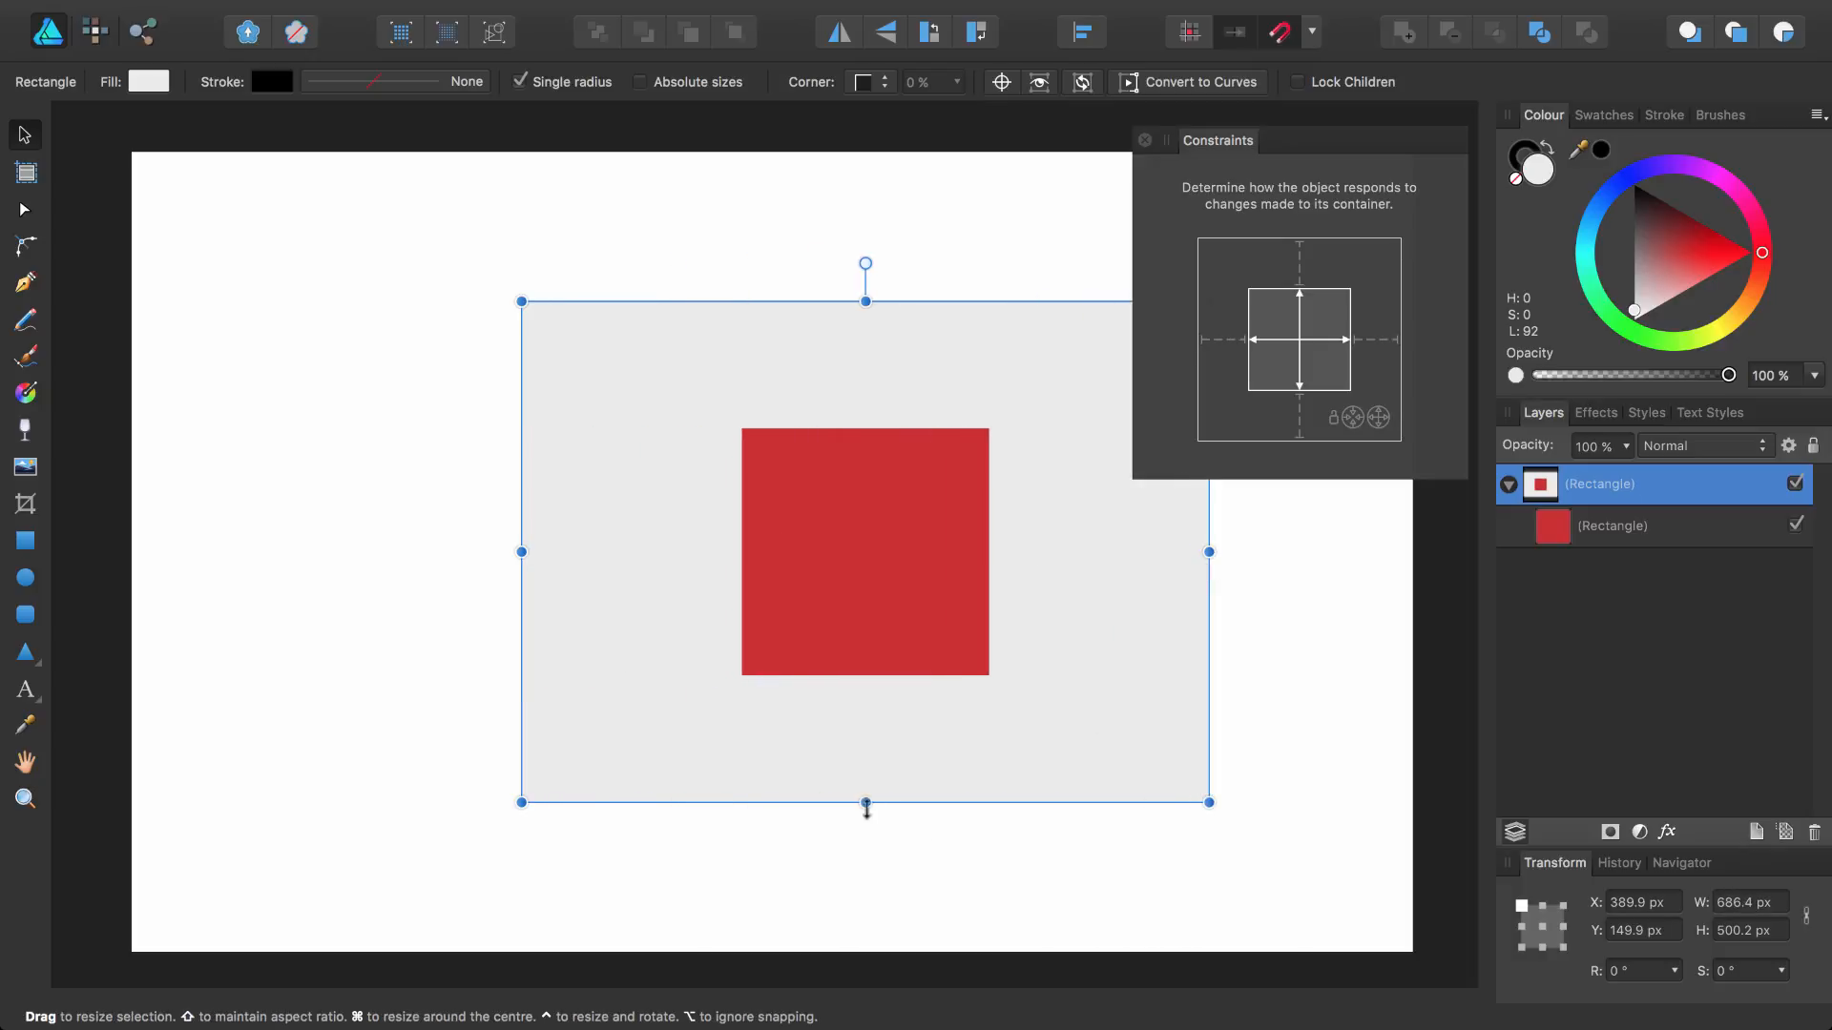
pyautogui.moveTo(867, 809); pyautogui.dragTo(917, 814)
pyautogui.press('super+z')
pyautogui.press('super+z')
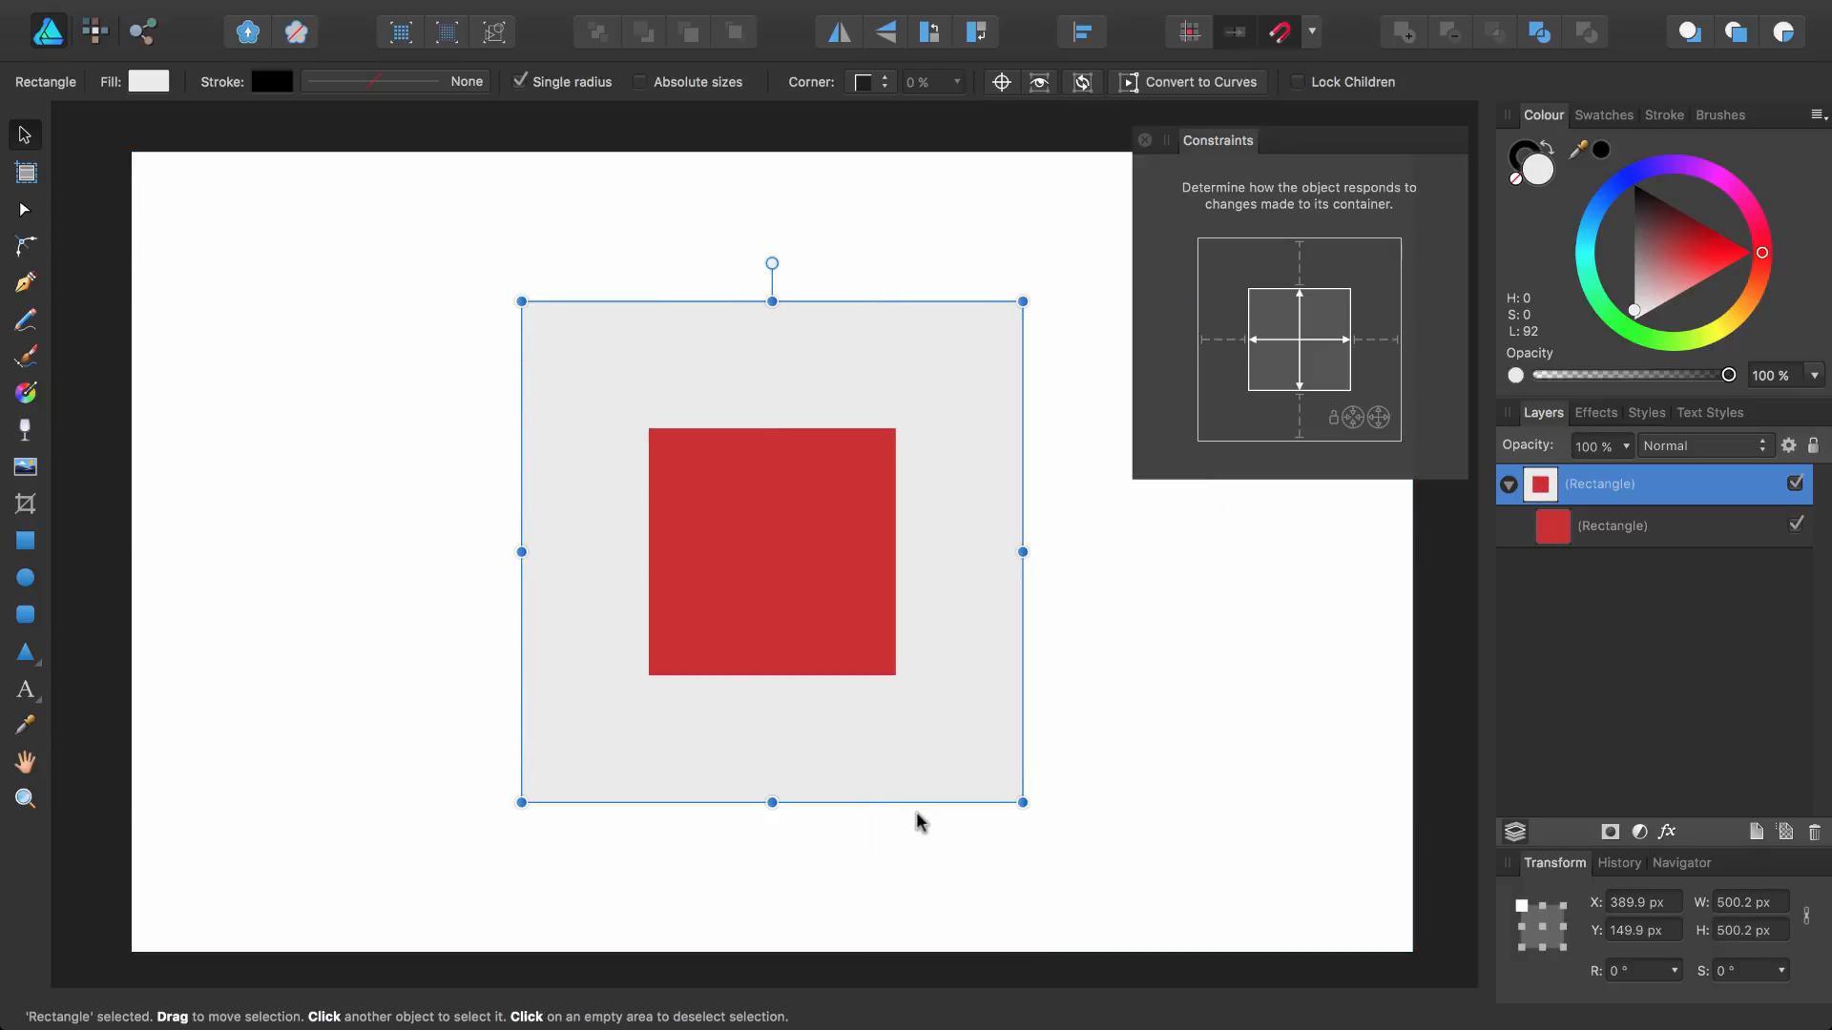
# Narrow and shorten the outer square to test the constraint, then undo the resizing
pyautogui.click(1613, 530)
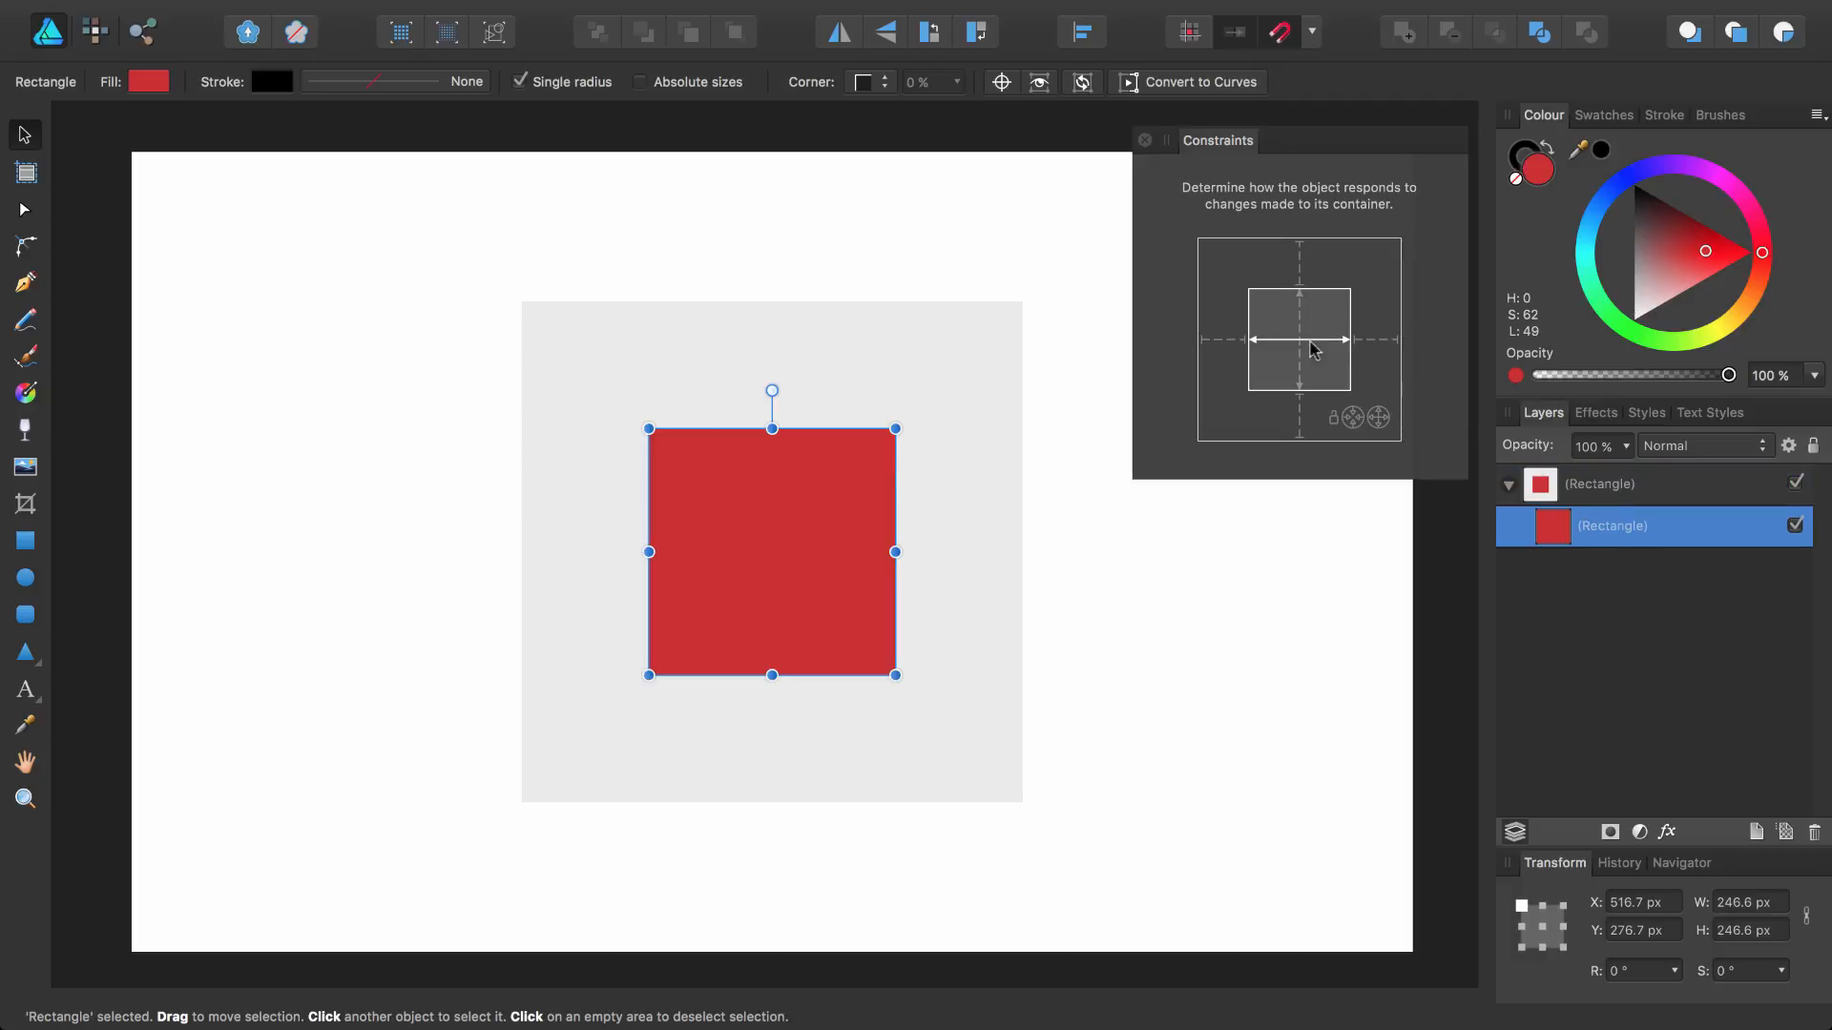
pyautogui.click(1017, 551)
pyautogui.moveTo(1021, 551); pyautogui.dragTo(830, 544)
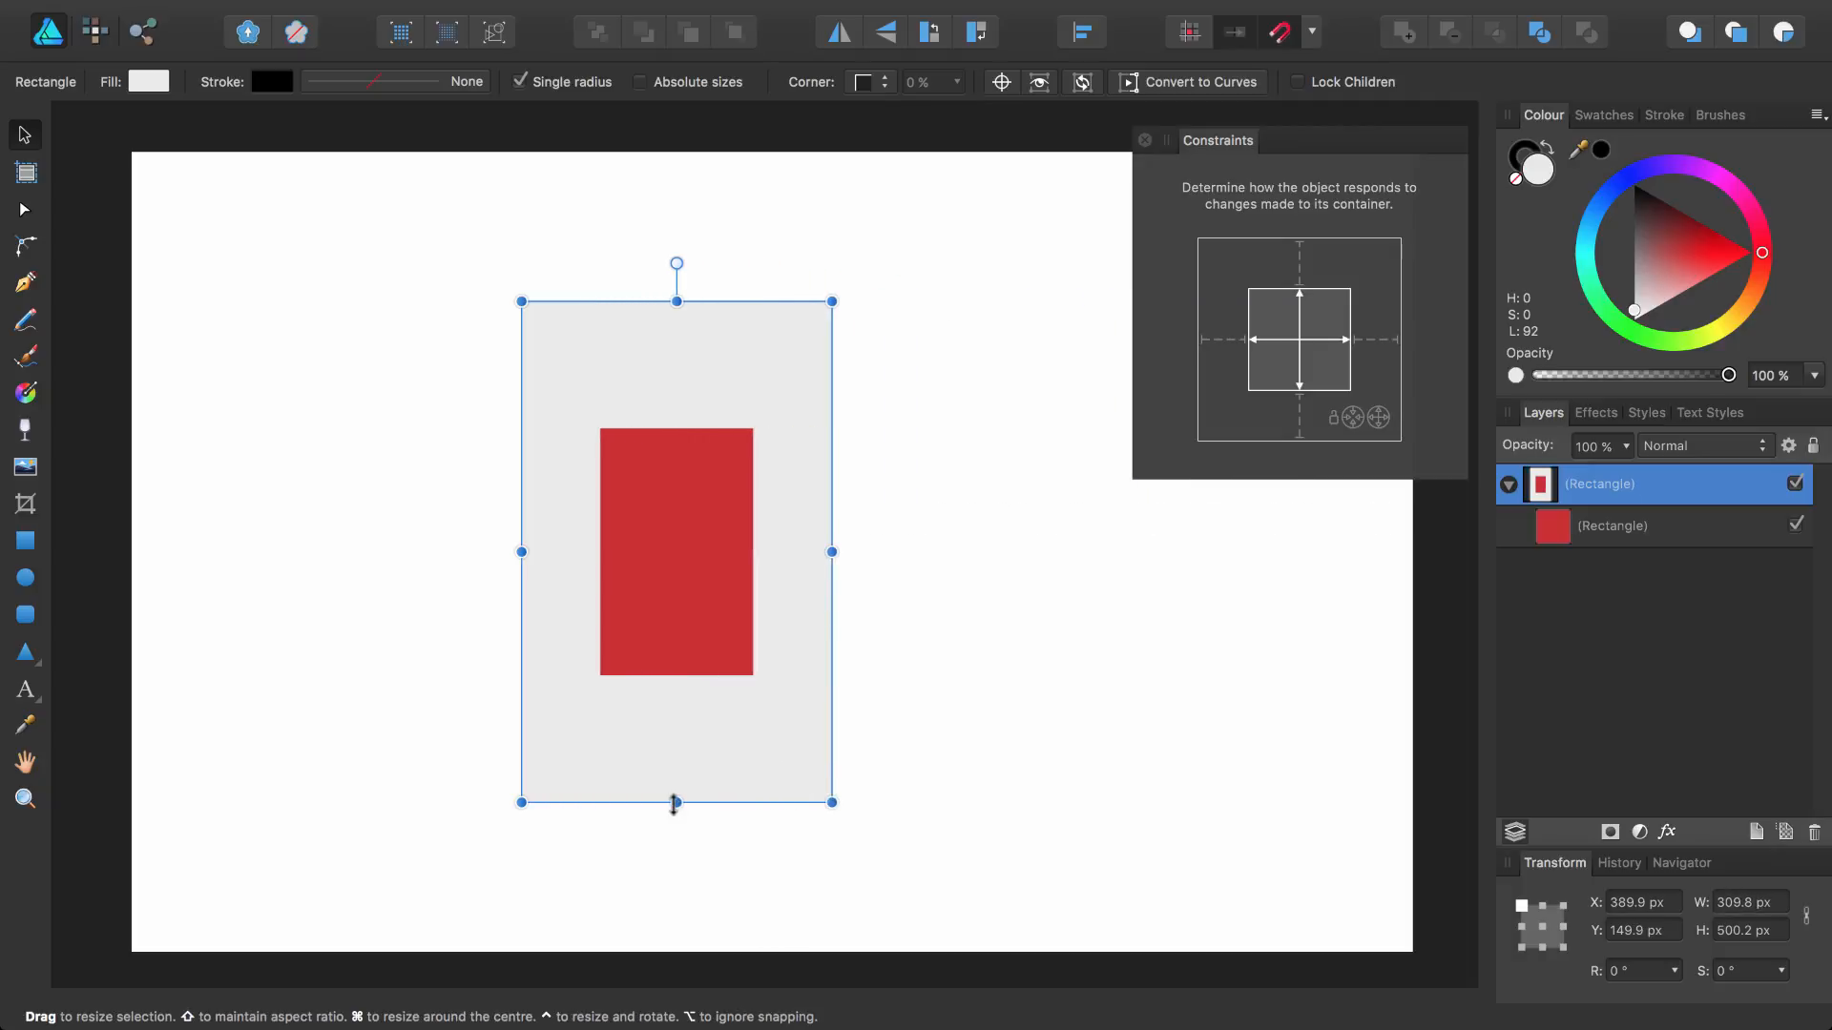
pyautogui.moveTo(677, 803); pyautogui.dragTo(722, 600)
pyautogui.moveTo(699, 790); pyautogui.dragTo(716, 704)
pyautogui.press('super+z')
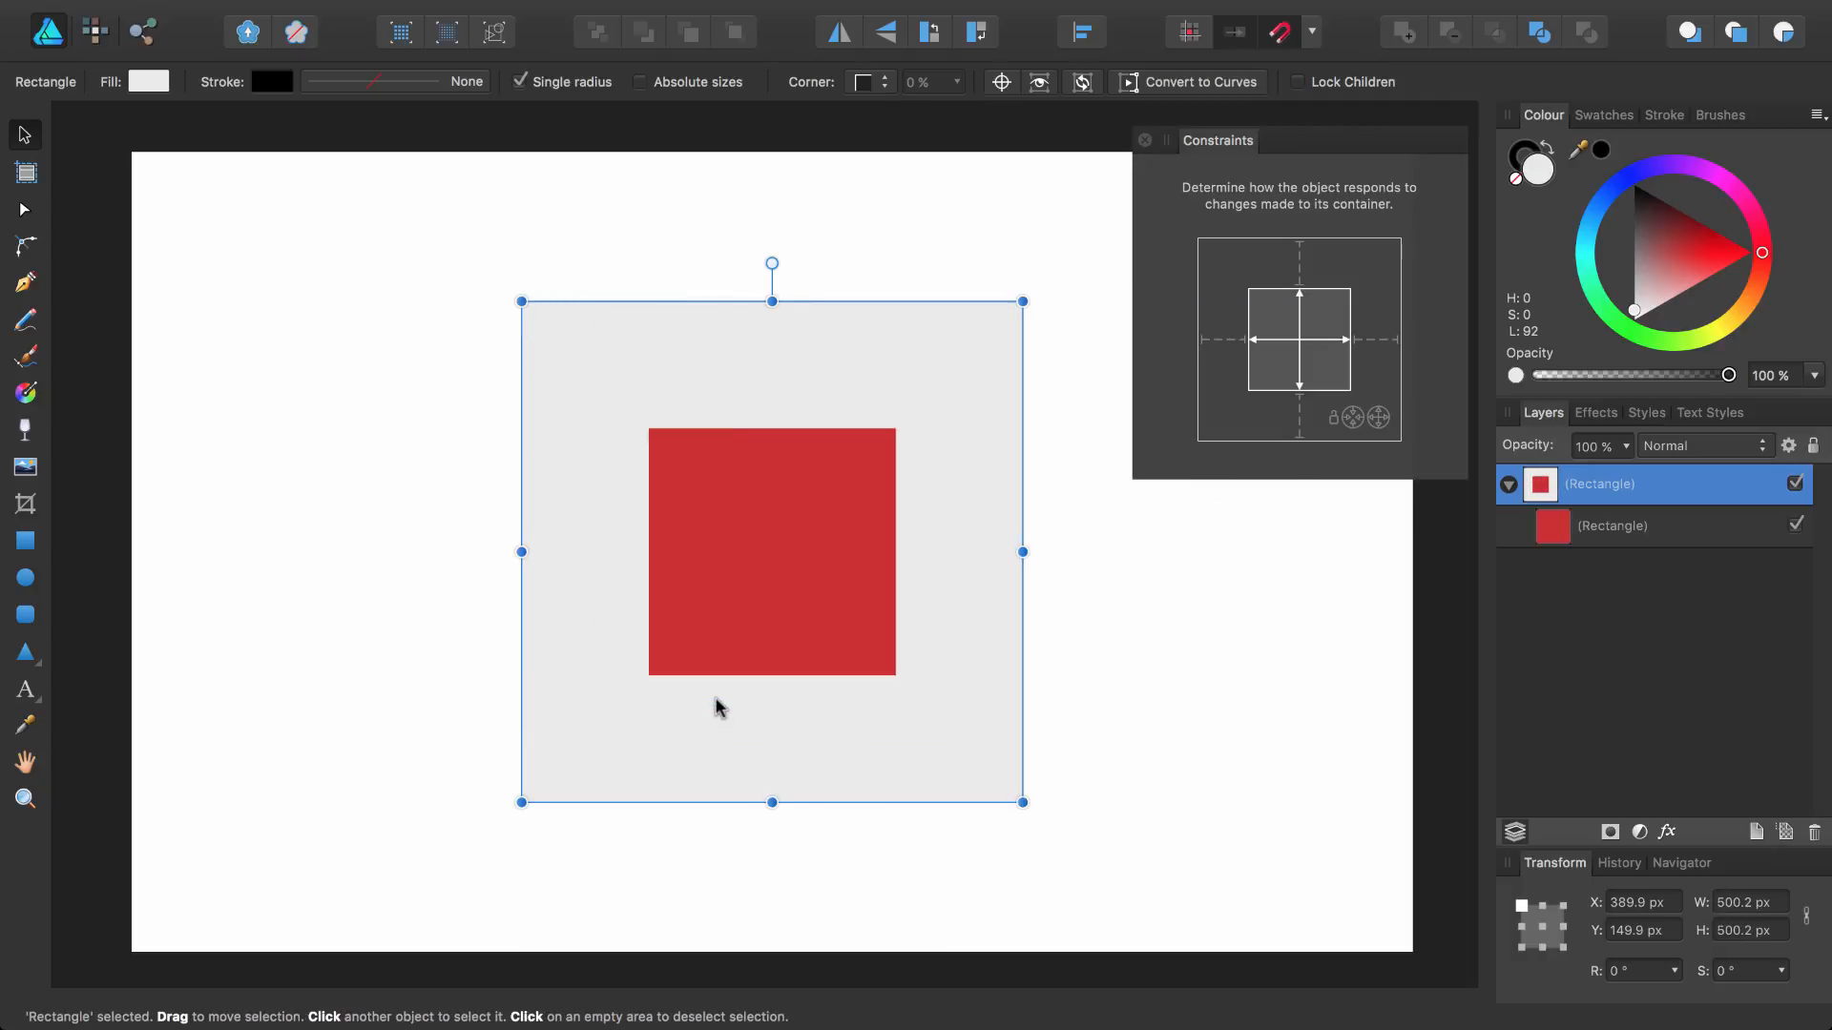
# Turn off horizontal stretching in the inner square's constraints
pyautogui.click(1603, 536)
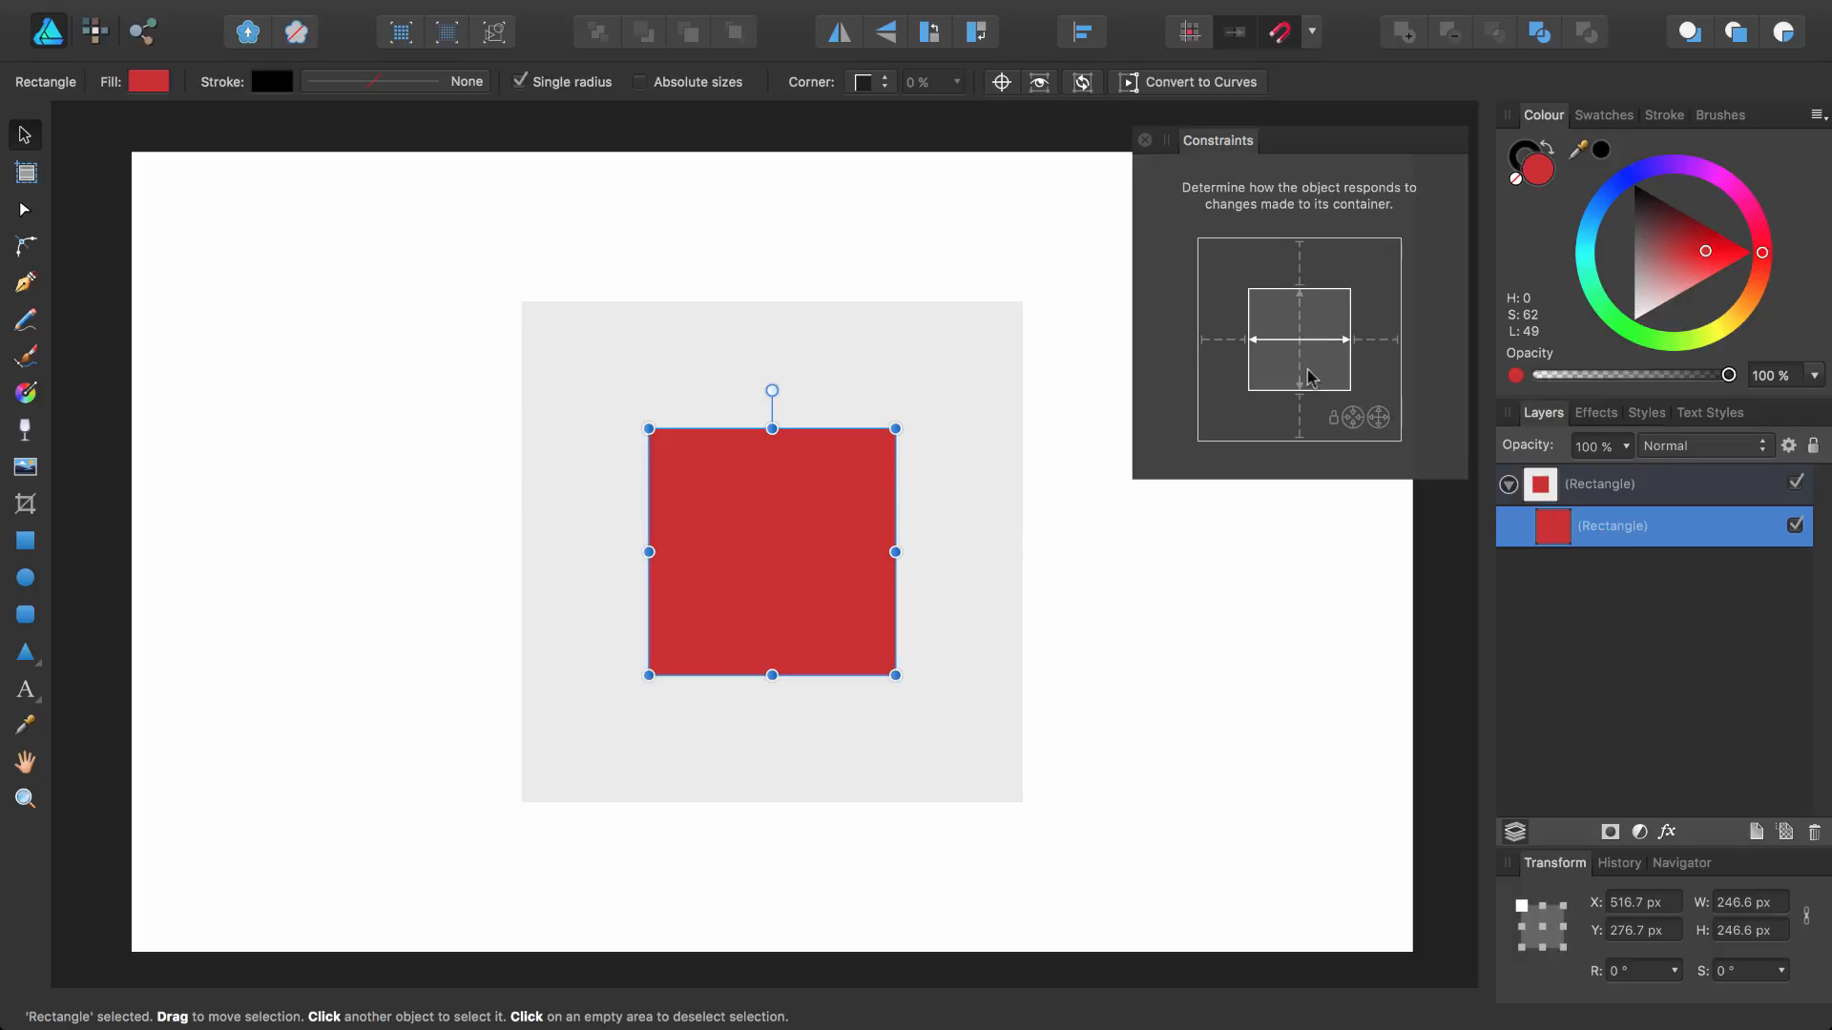
pyautogui.click(1315, 342)
# Resize the outer square narrower and shorter to test the constraints, undo both resizes, and reselect the inner square
pyautogui.click(986, 420)
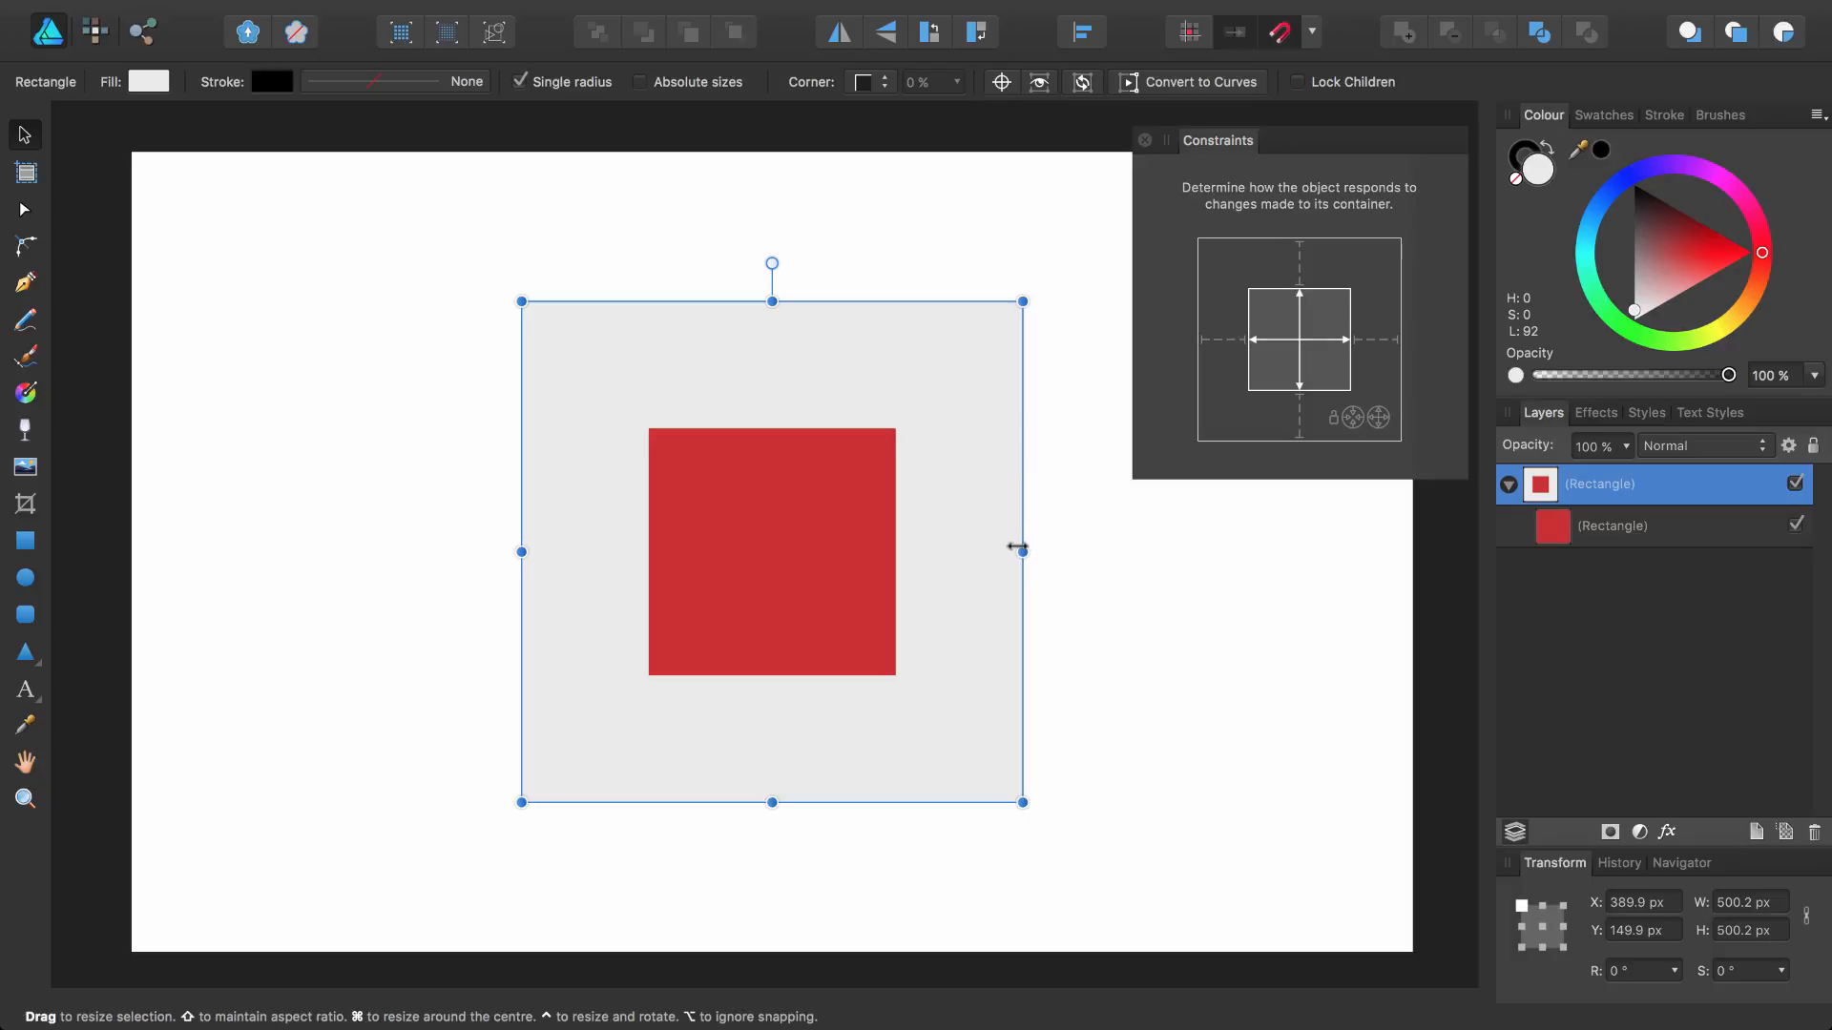
pyautogui.moveTo(1022, 551); pyautogui.dragTo(911, 548)
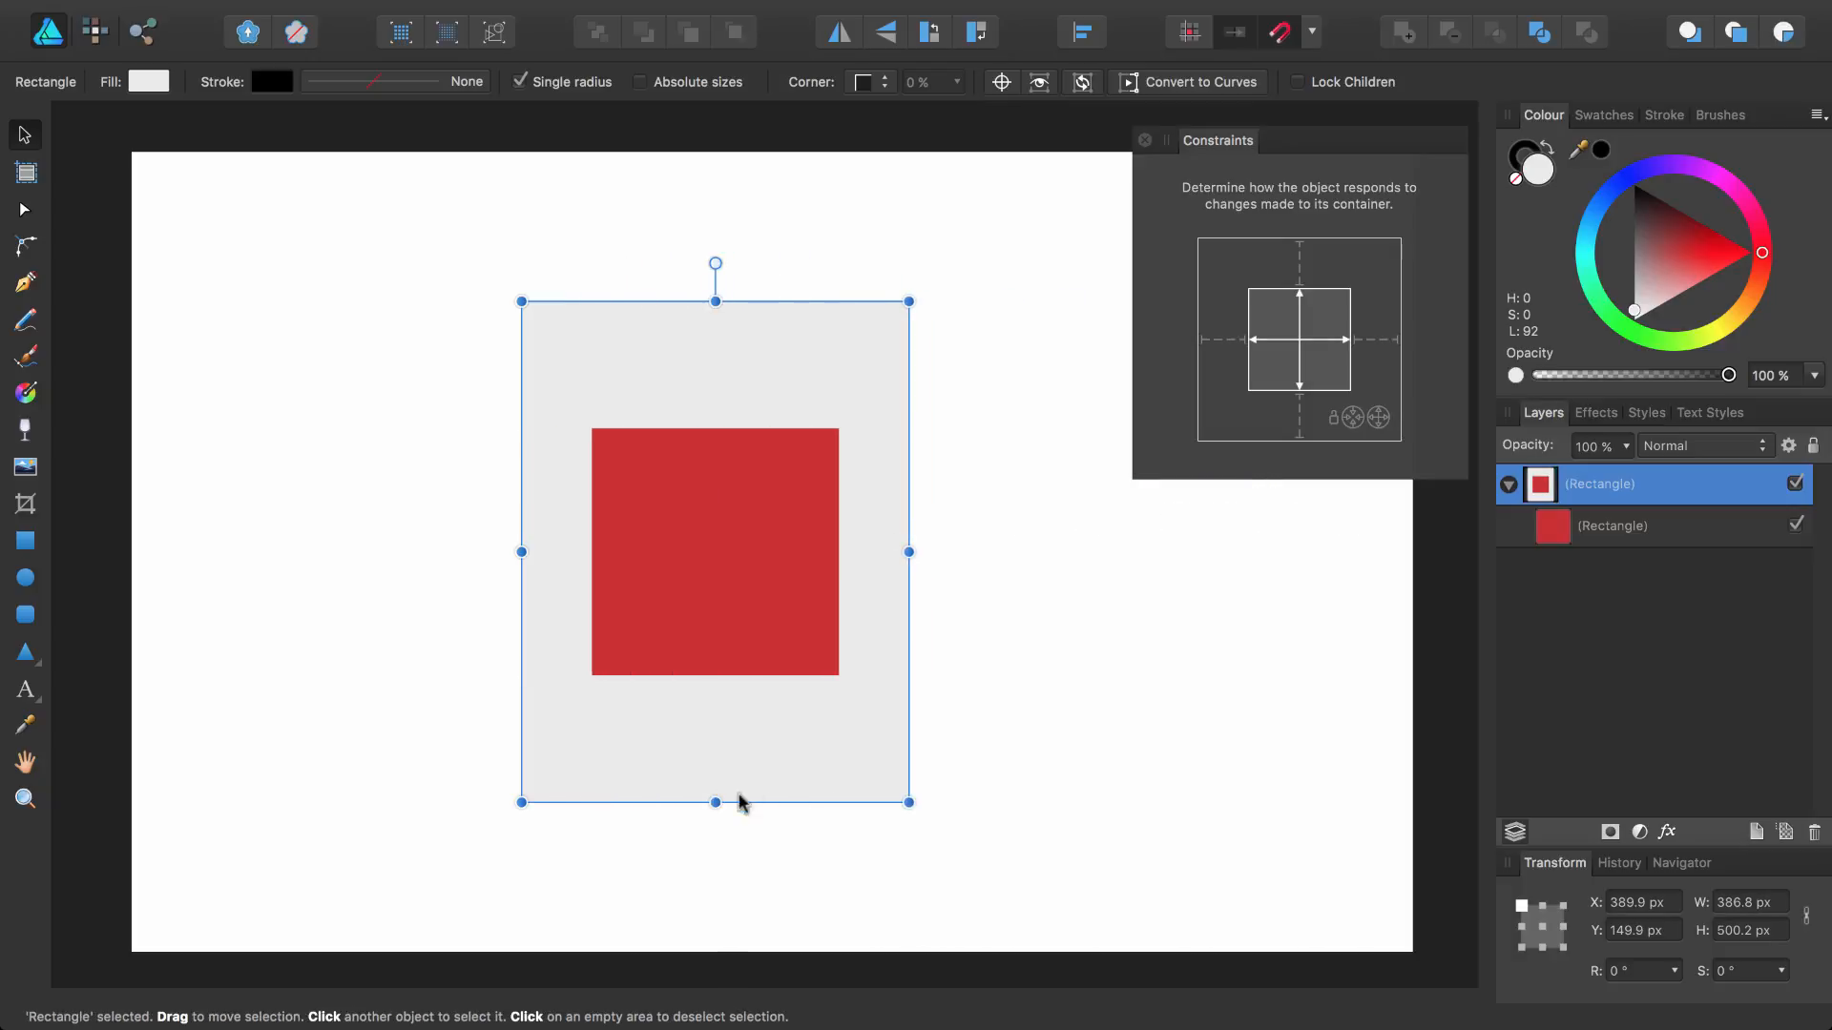
pyautogui.moveTo(735, 802); pyautogui.dragTo(714, 718)
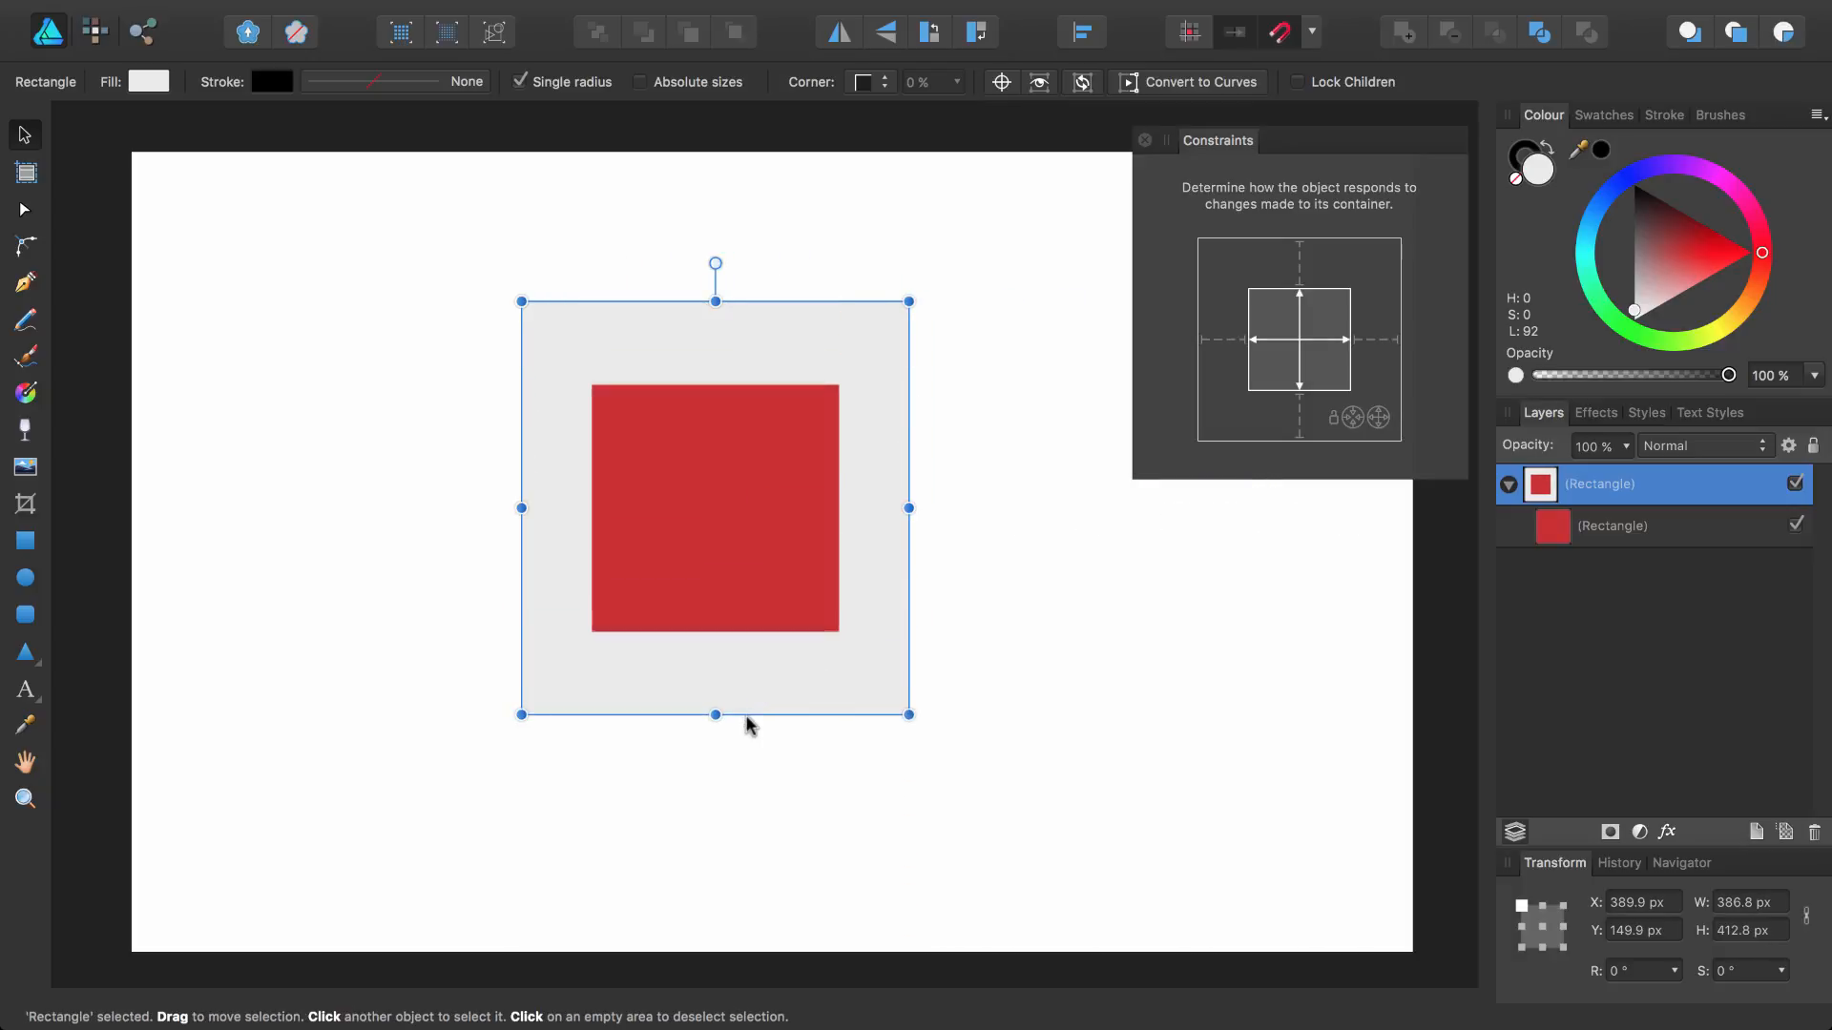
pyautogui.press('super+z')
pyautogui.press('super+z')
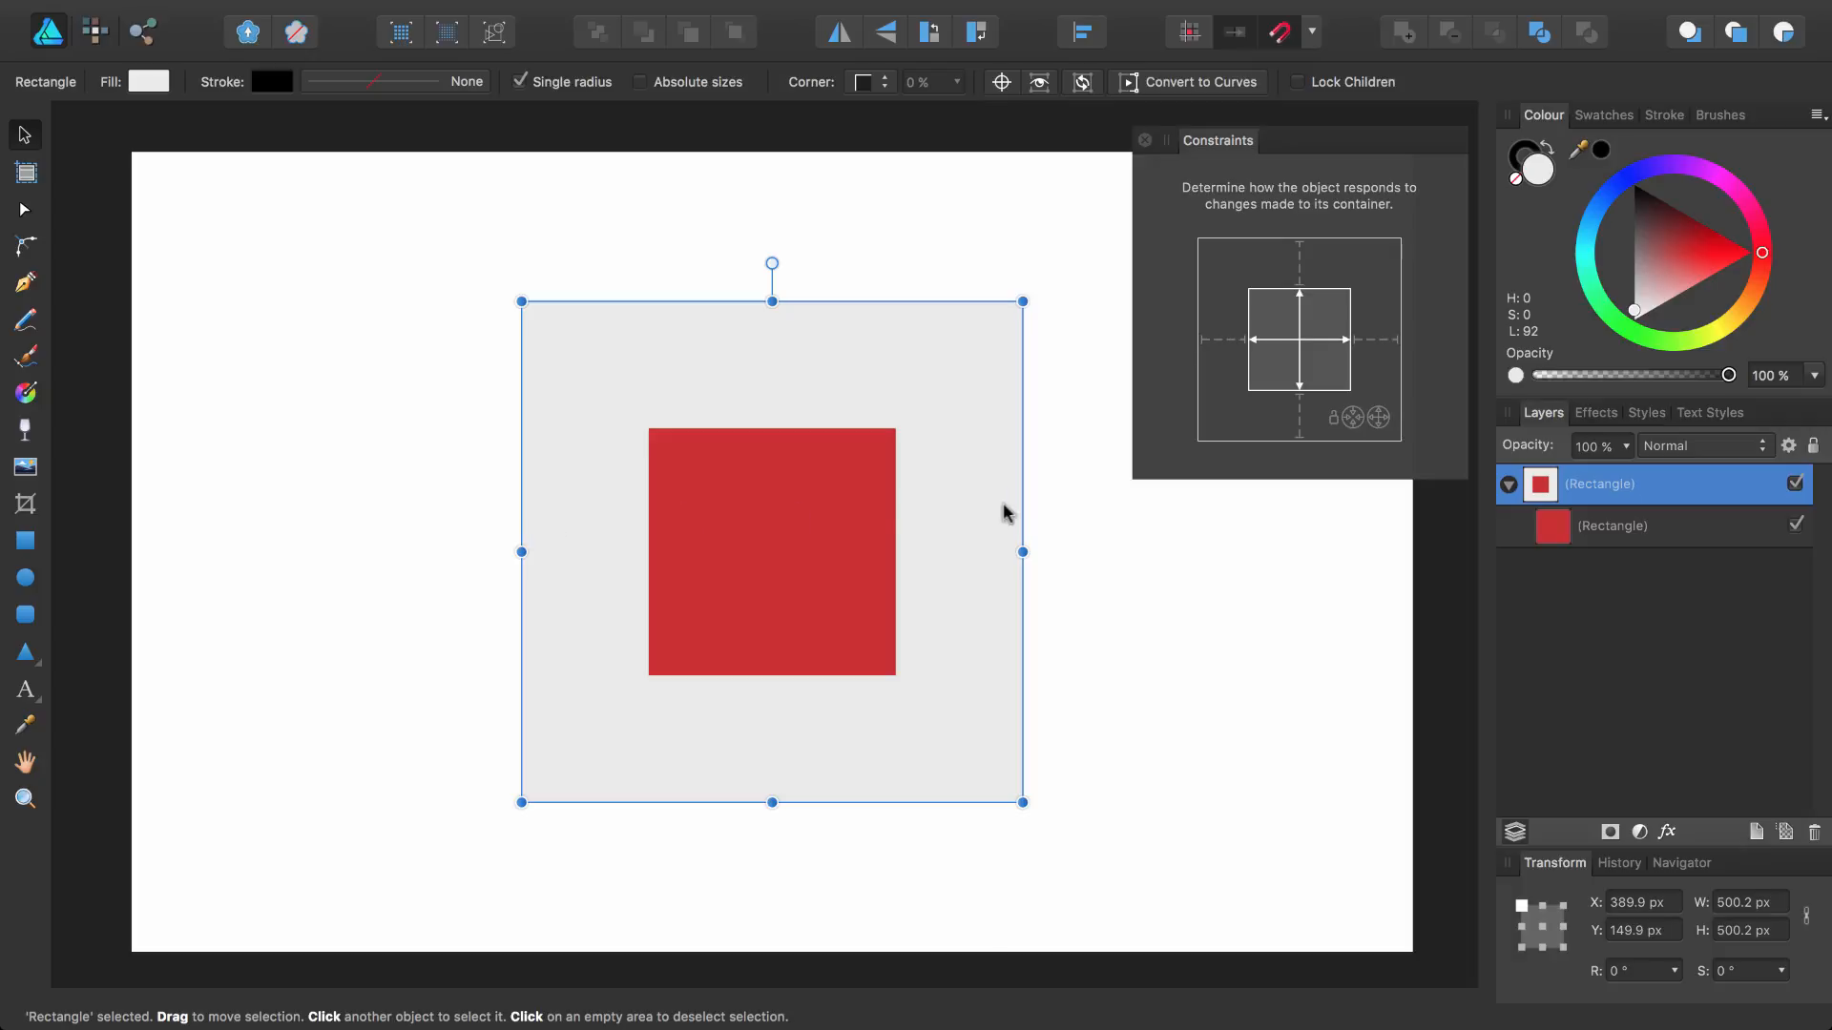
pyautogui.click(1627, 527)
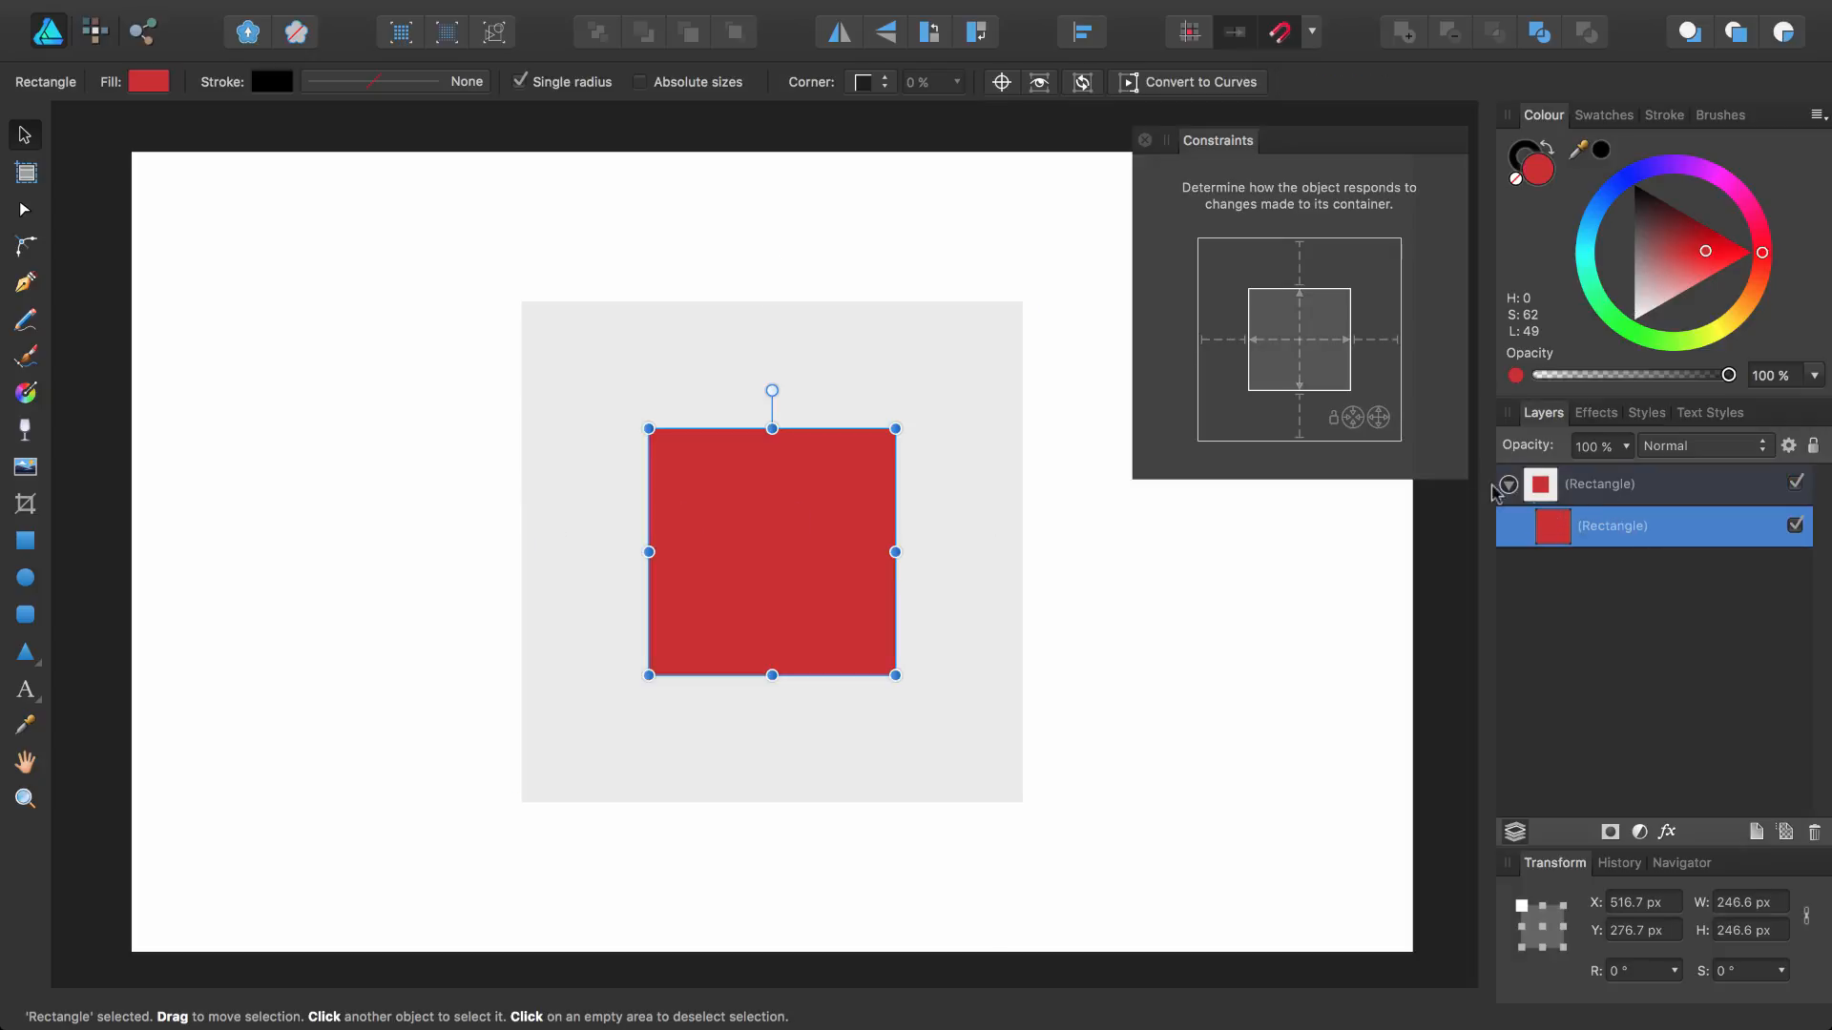
# Anchor the inner square to its container's left edge, then widen and shorten the outer square to test it and undo both resizes
pyautogui.click(1224, 341)
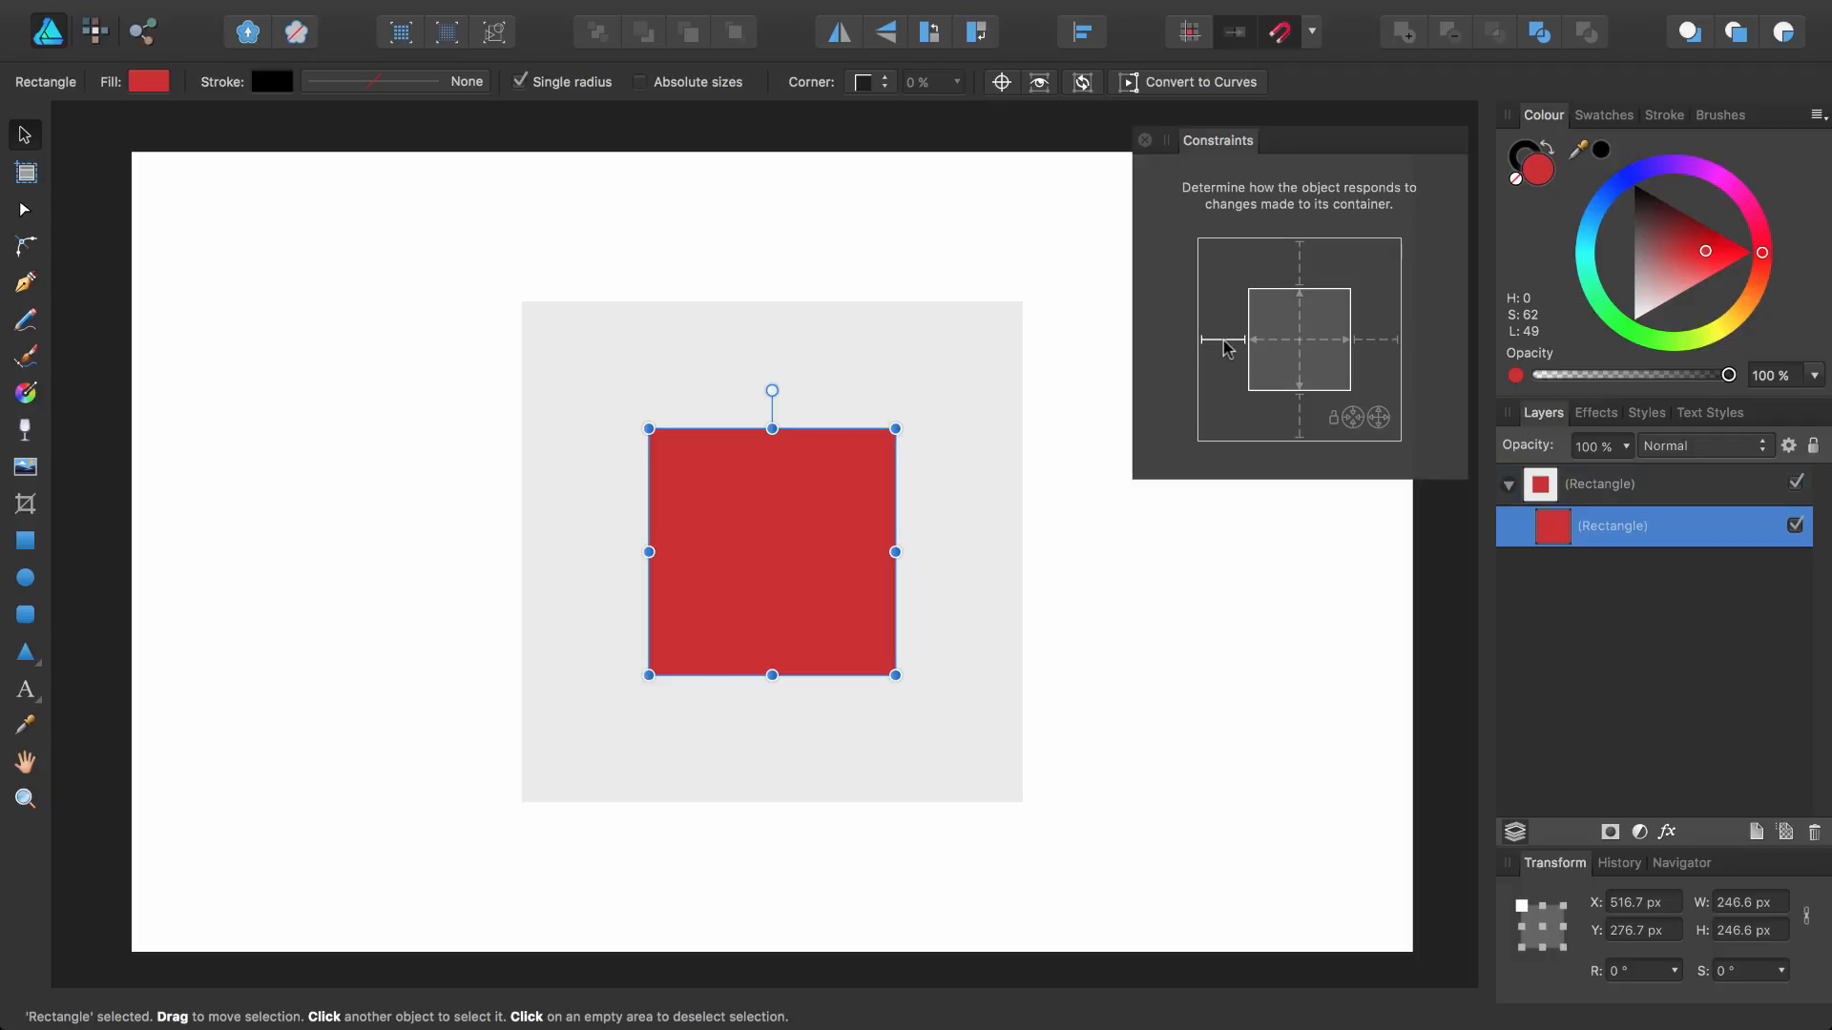
pyautogui.click(993, 413)
pyautogui.moveTo(1032, 551); pyautogui.dragTo(1233, 539)
pyautogui.moveTo(869, 806); pyautogui.dragTo(871, 567)
pyautogui.press('super+z')
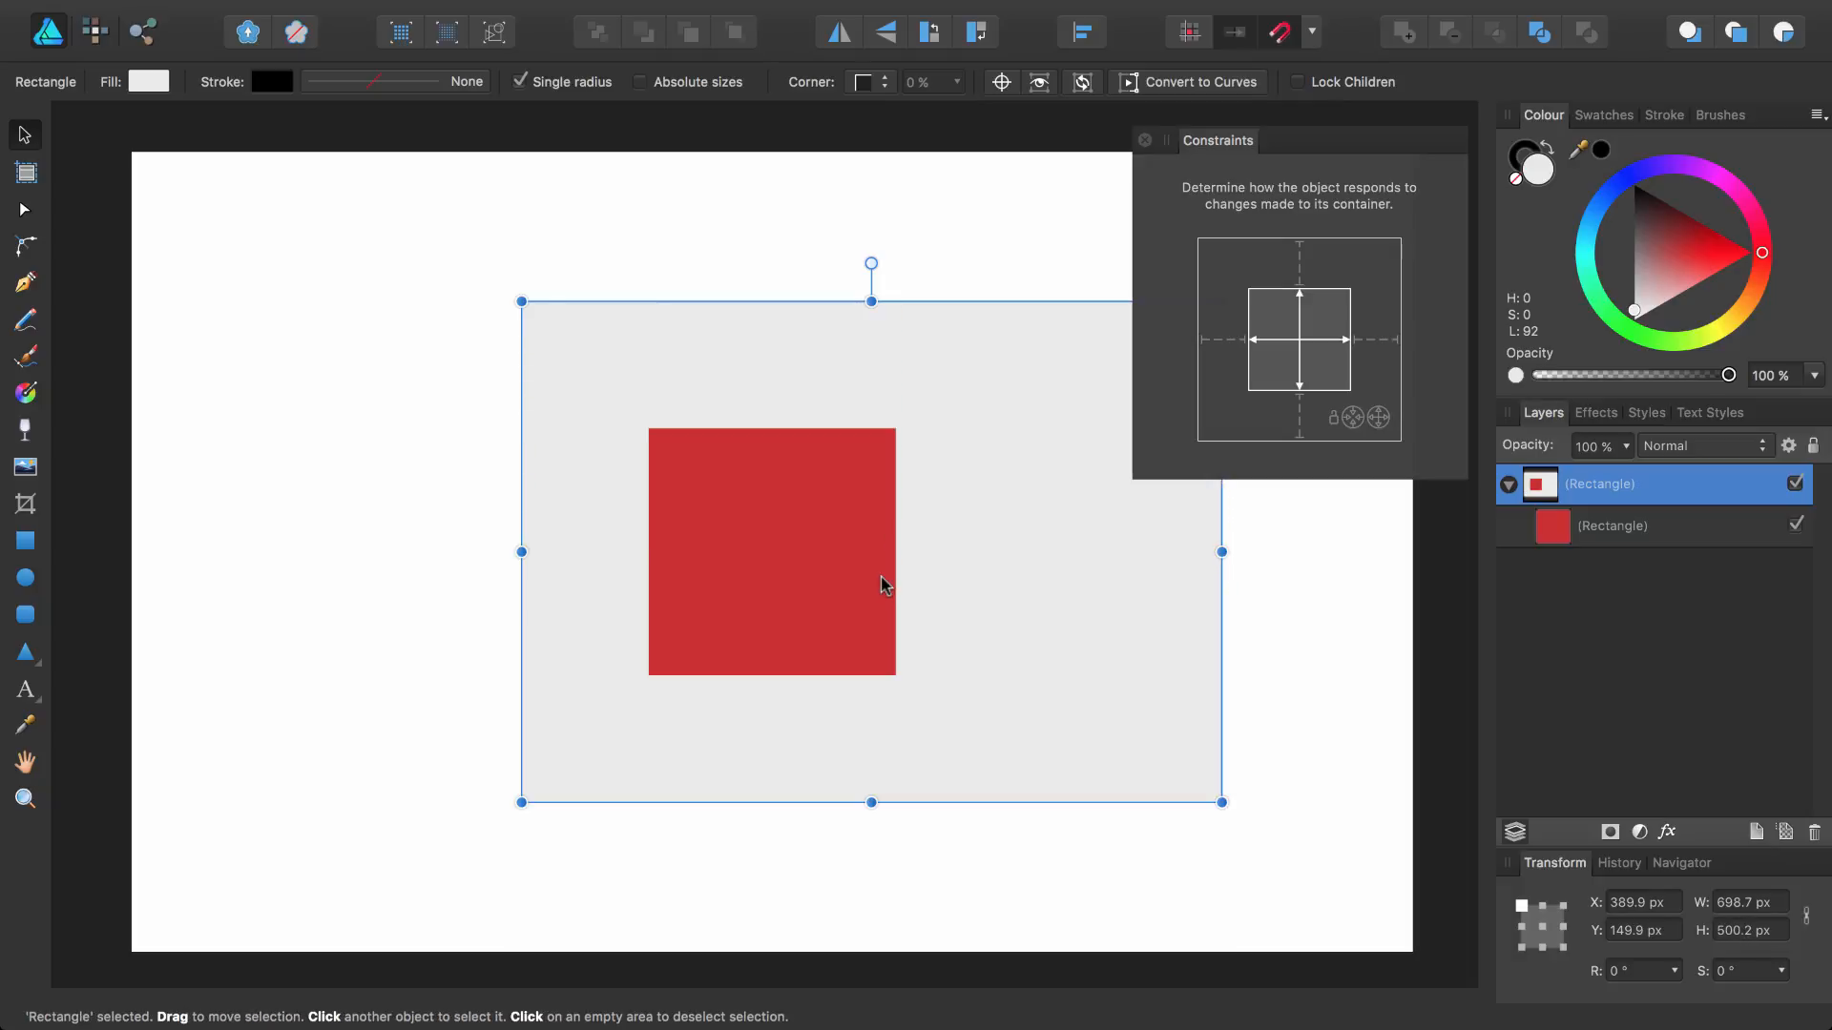
pyautogui.press('super+z')
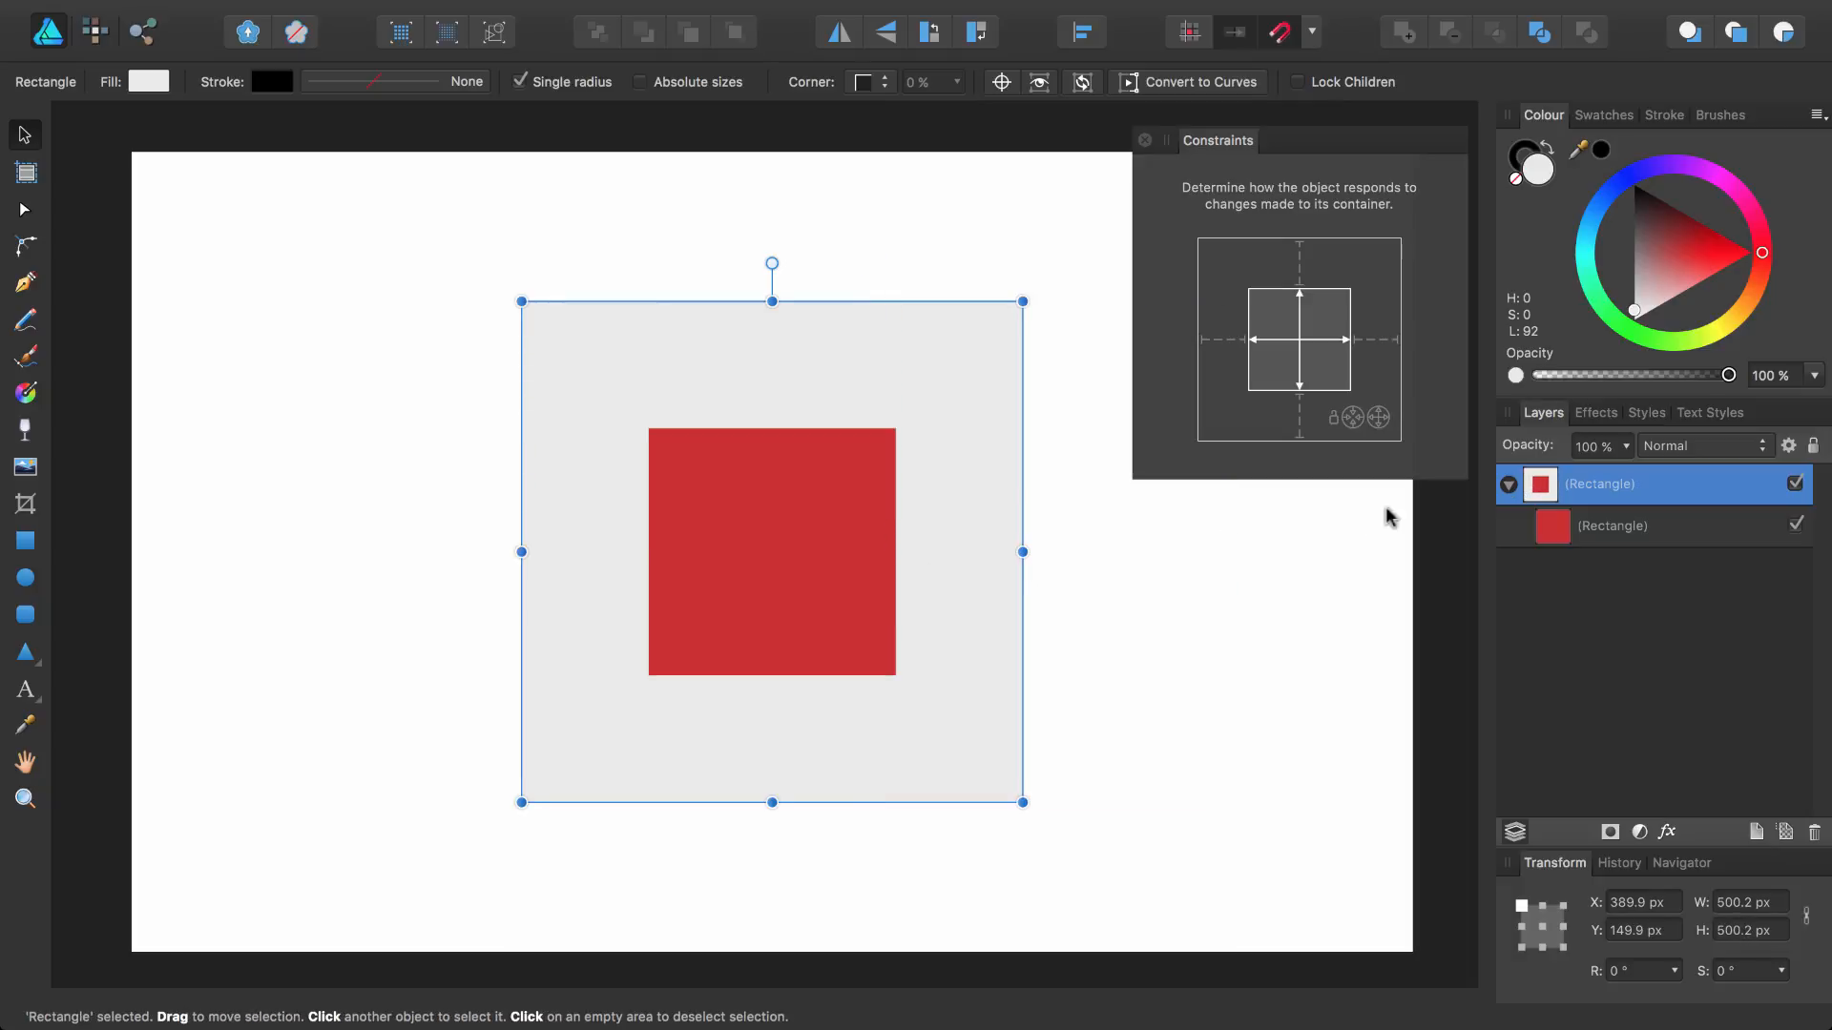
# Also anchor the inner square's bottom edge, then narrow the outer square and lower its top to test, undoing both resizes
pyautogui.click(1588, 530)
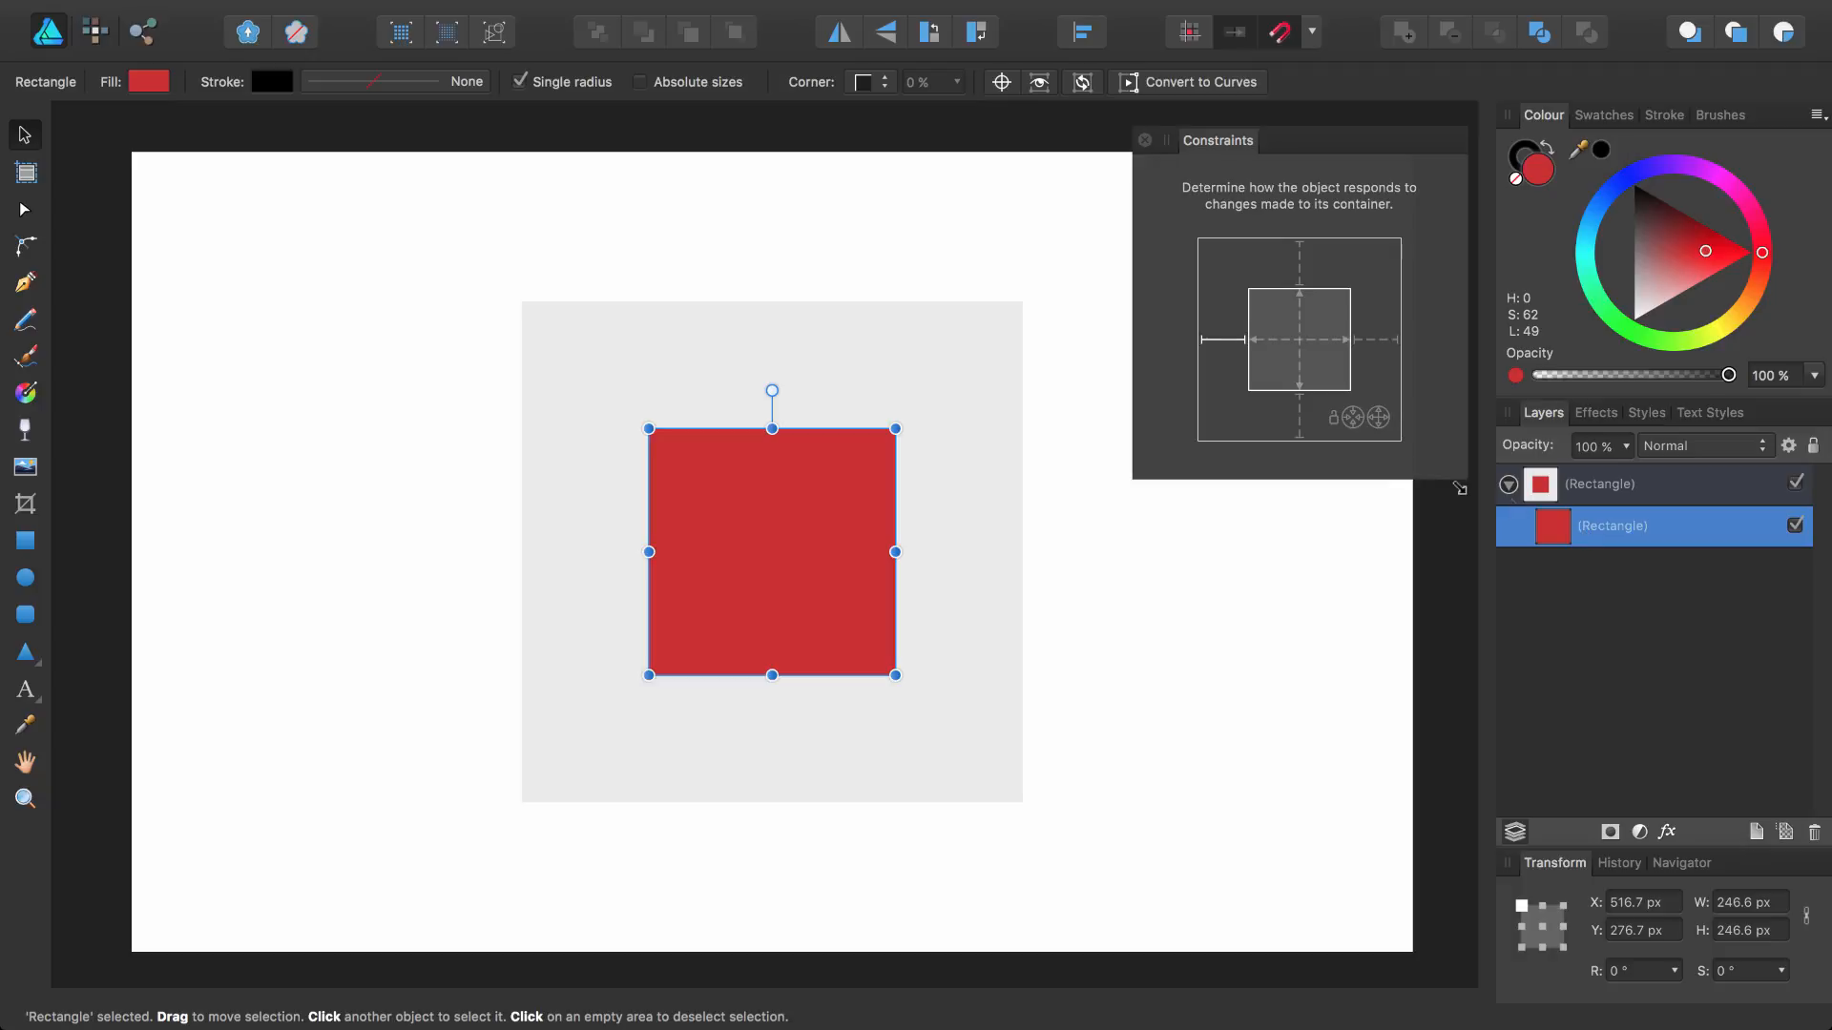
pyautogui.click(1303, 423)
pyautogui.click(1006, 467)
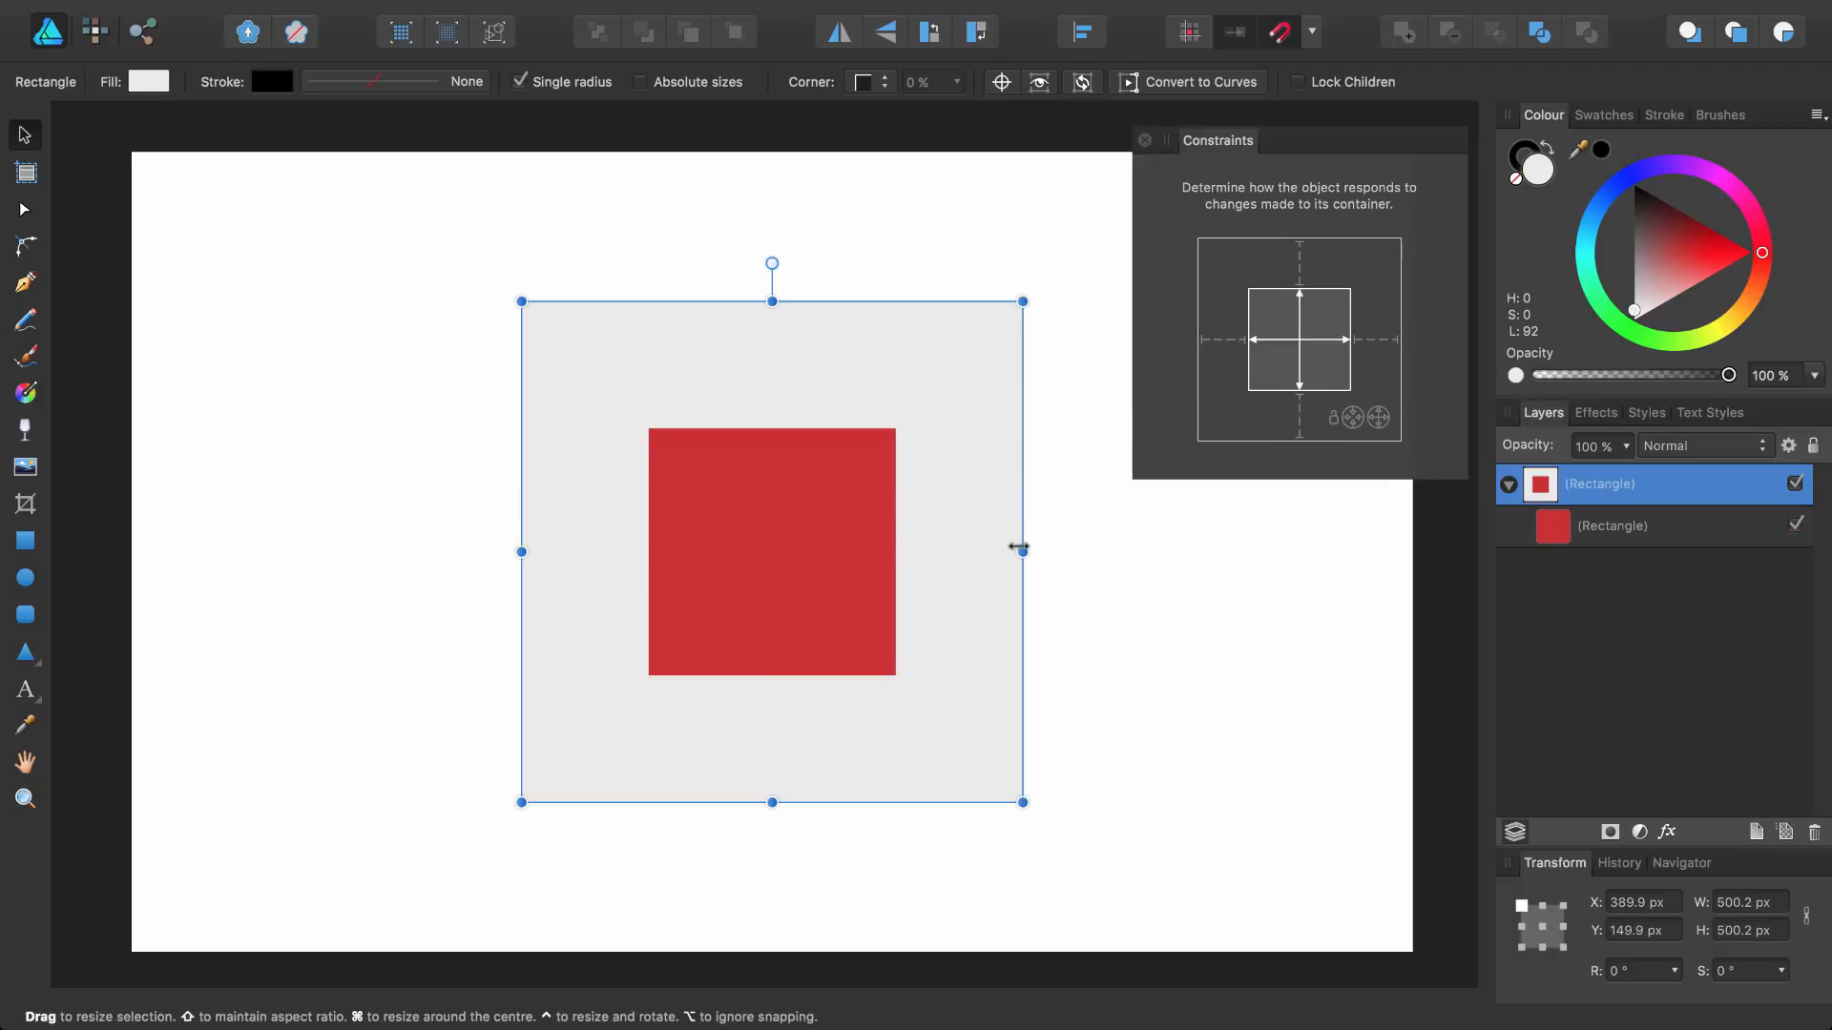
pyautogui.moveTo(1022, 551); pyautogui.dragTo(832, 552)
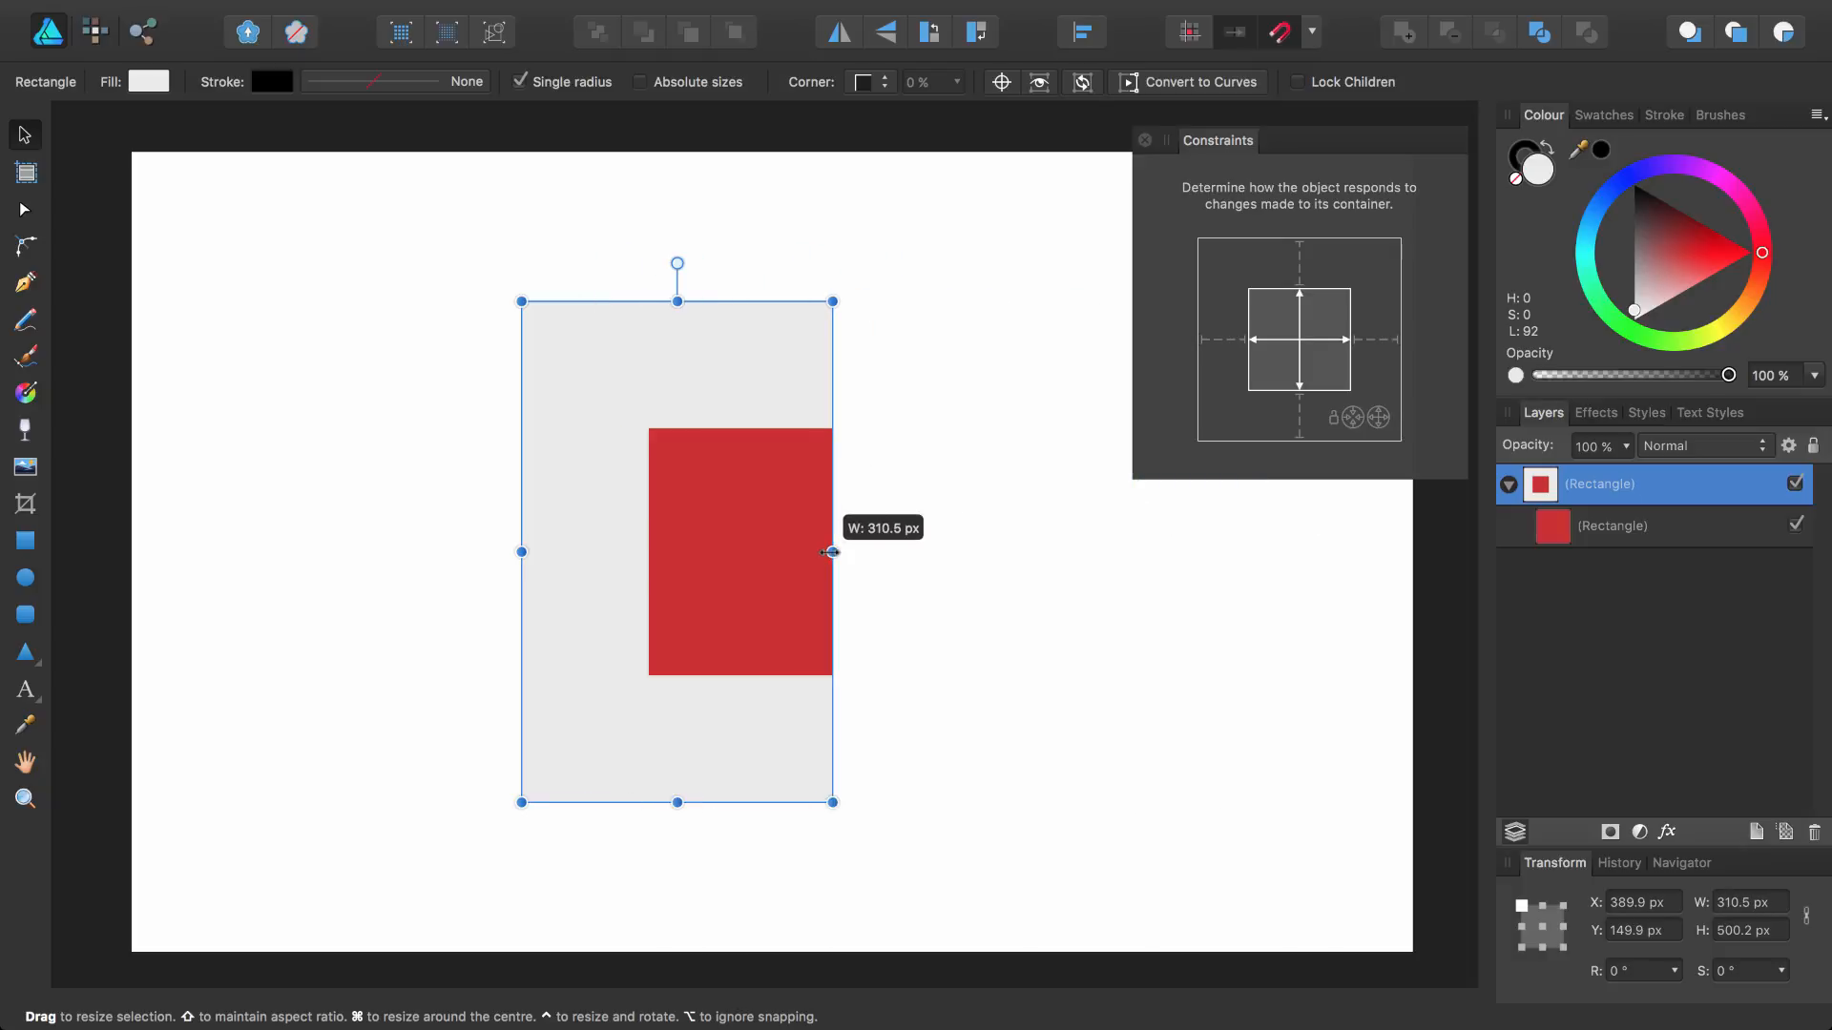
pyautogui.moveTo(677, 301); pyautogui.dragTo(681, 424)
pyautogui.press('super+z')
pyautogui.press('super+z')
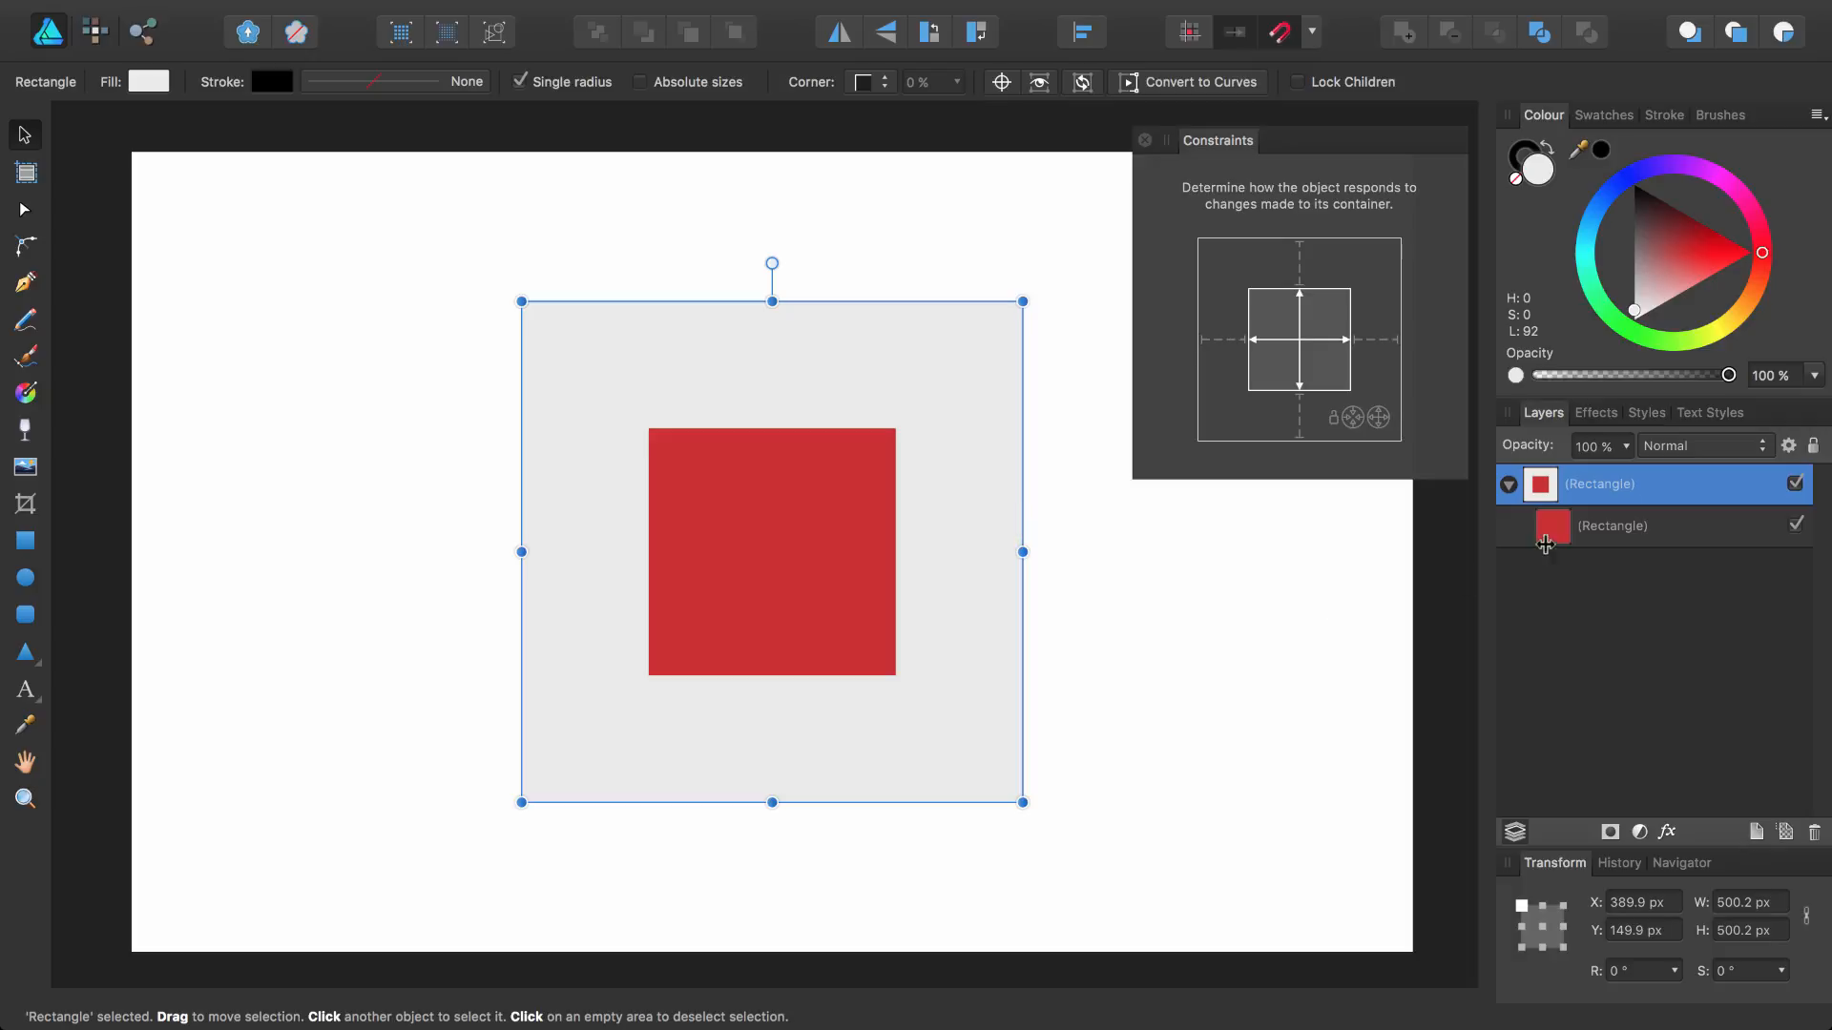
# Add a right-edge anchor to the inner square, test it by narrowing the outer square slightly, and undo the resize
pyautogui.click(1611, 526)
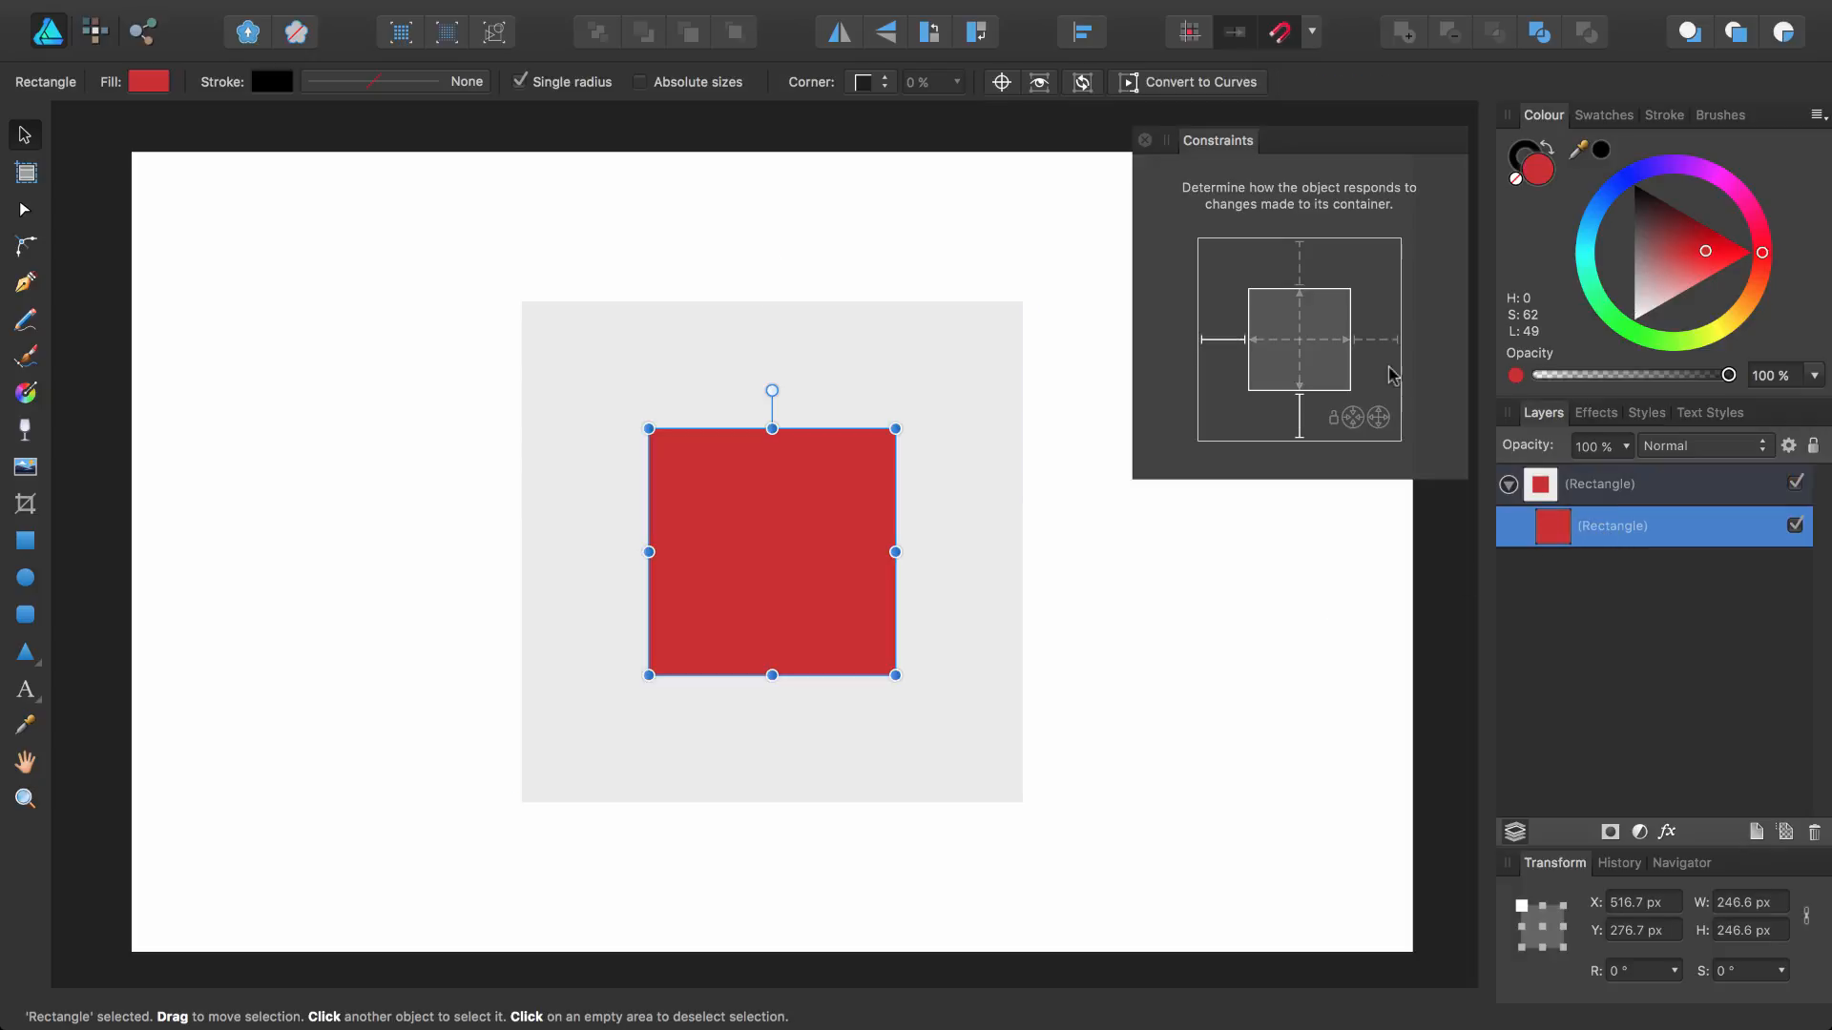
pyautogui.click(1379, 342)
pyautogui.click(887, 343)
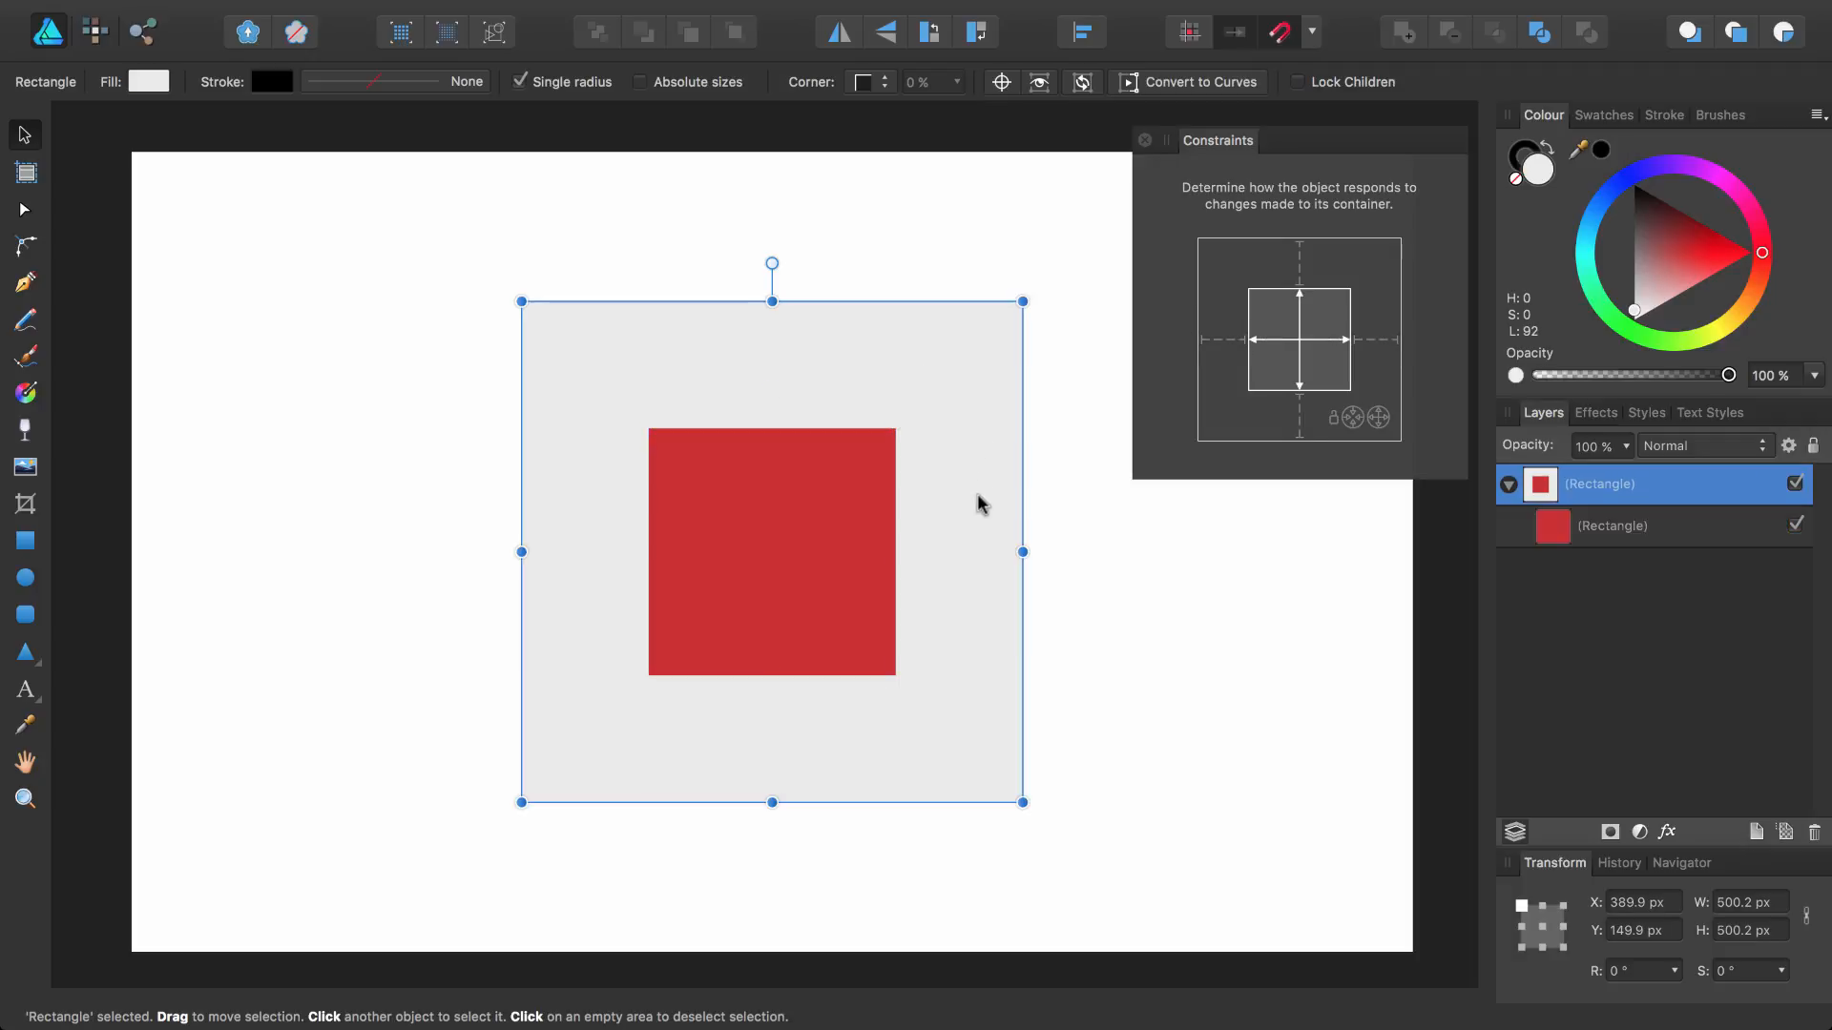
pyautogui.moveTo(1023, 551)
pyautogui.mouseDown()
pyautogui.moveTo(719, 535)
pyautogui.moveTo(1218, 531)
pyautogui.moveTo(572, 506)
pyautogui.moveTo(1007, 523)
pyautogui.mouseUp()
pyautogui.click(1612, 534)
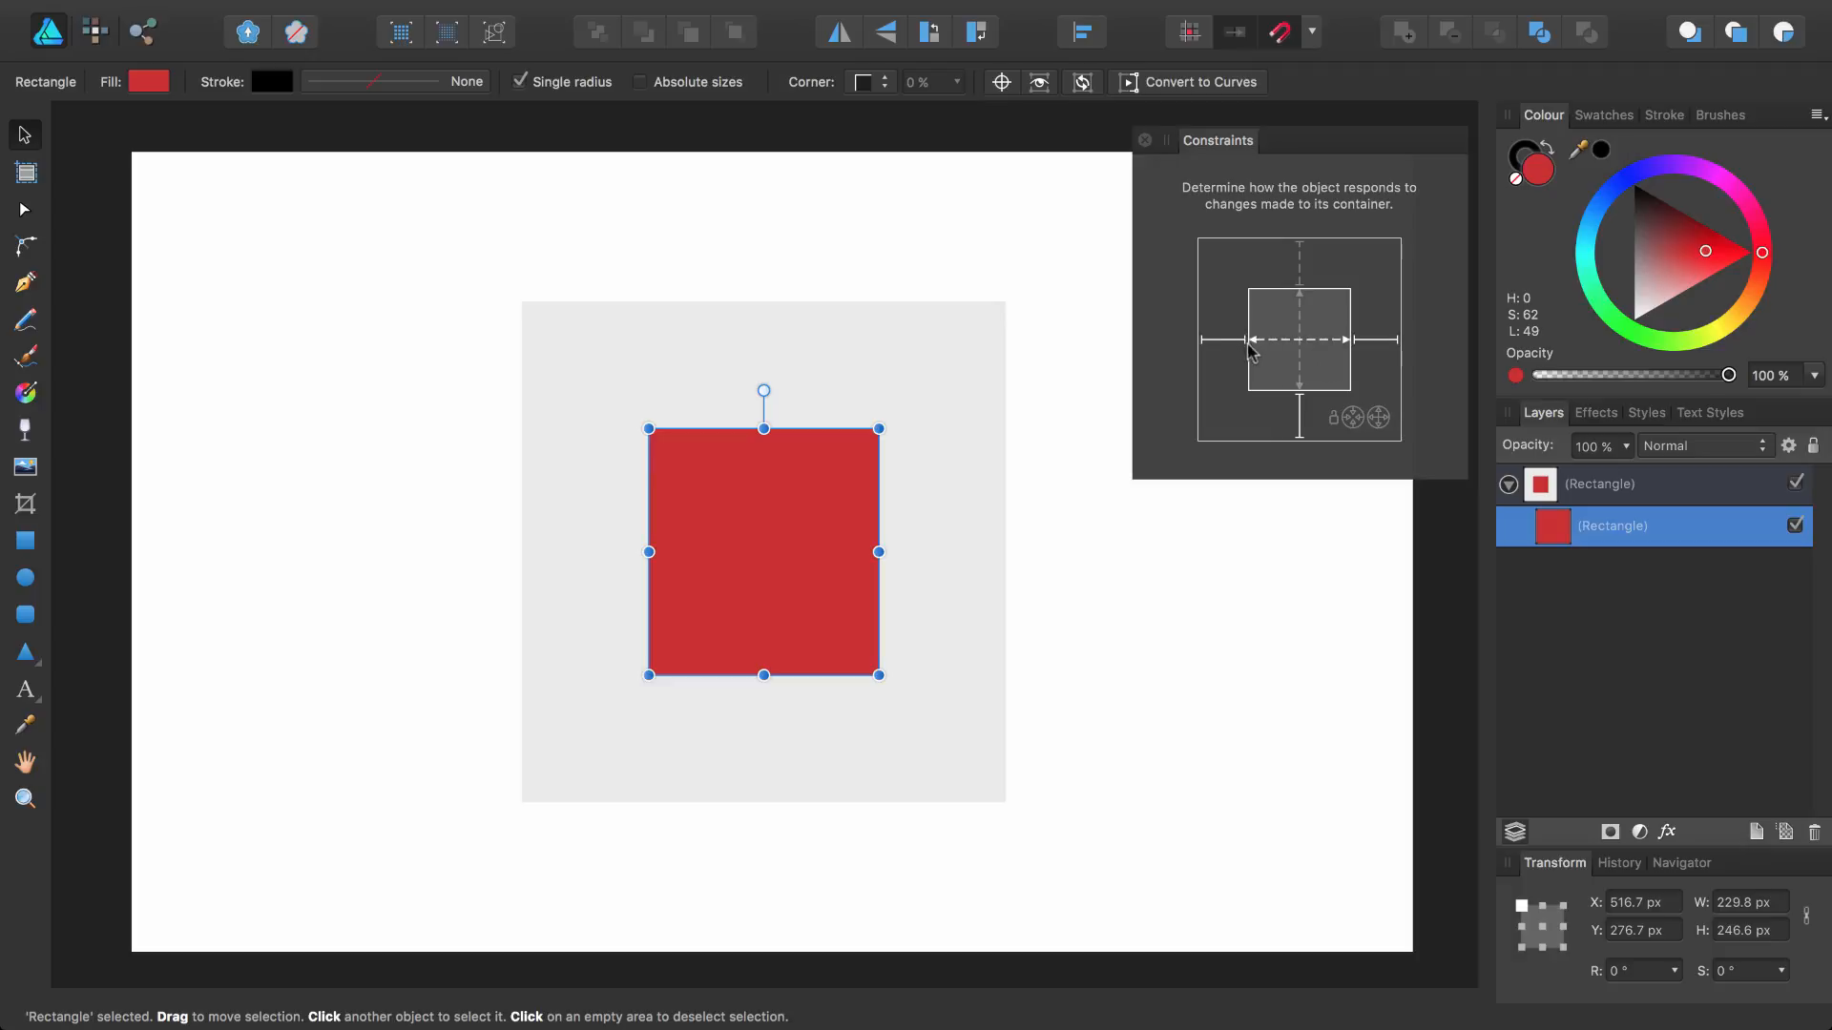
pyautogui.press('super+z')
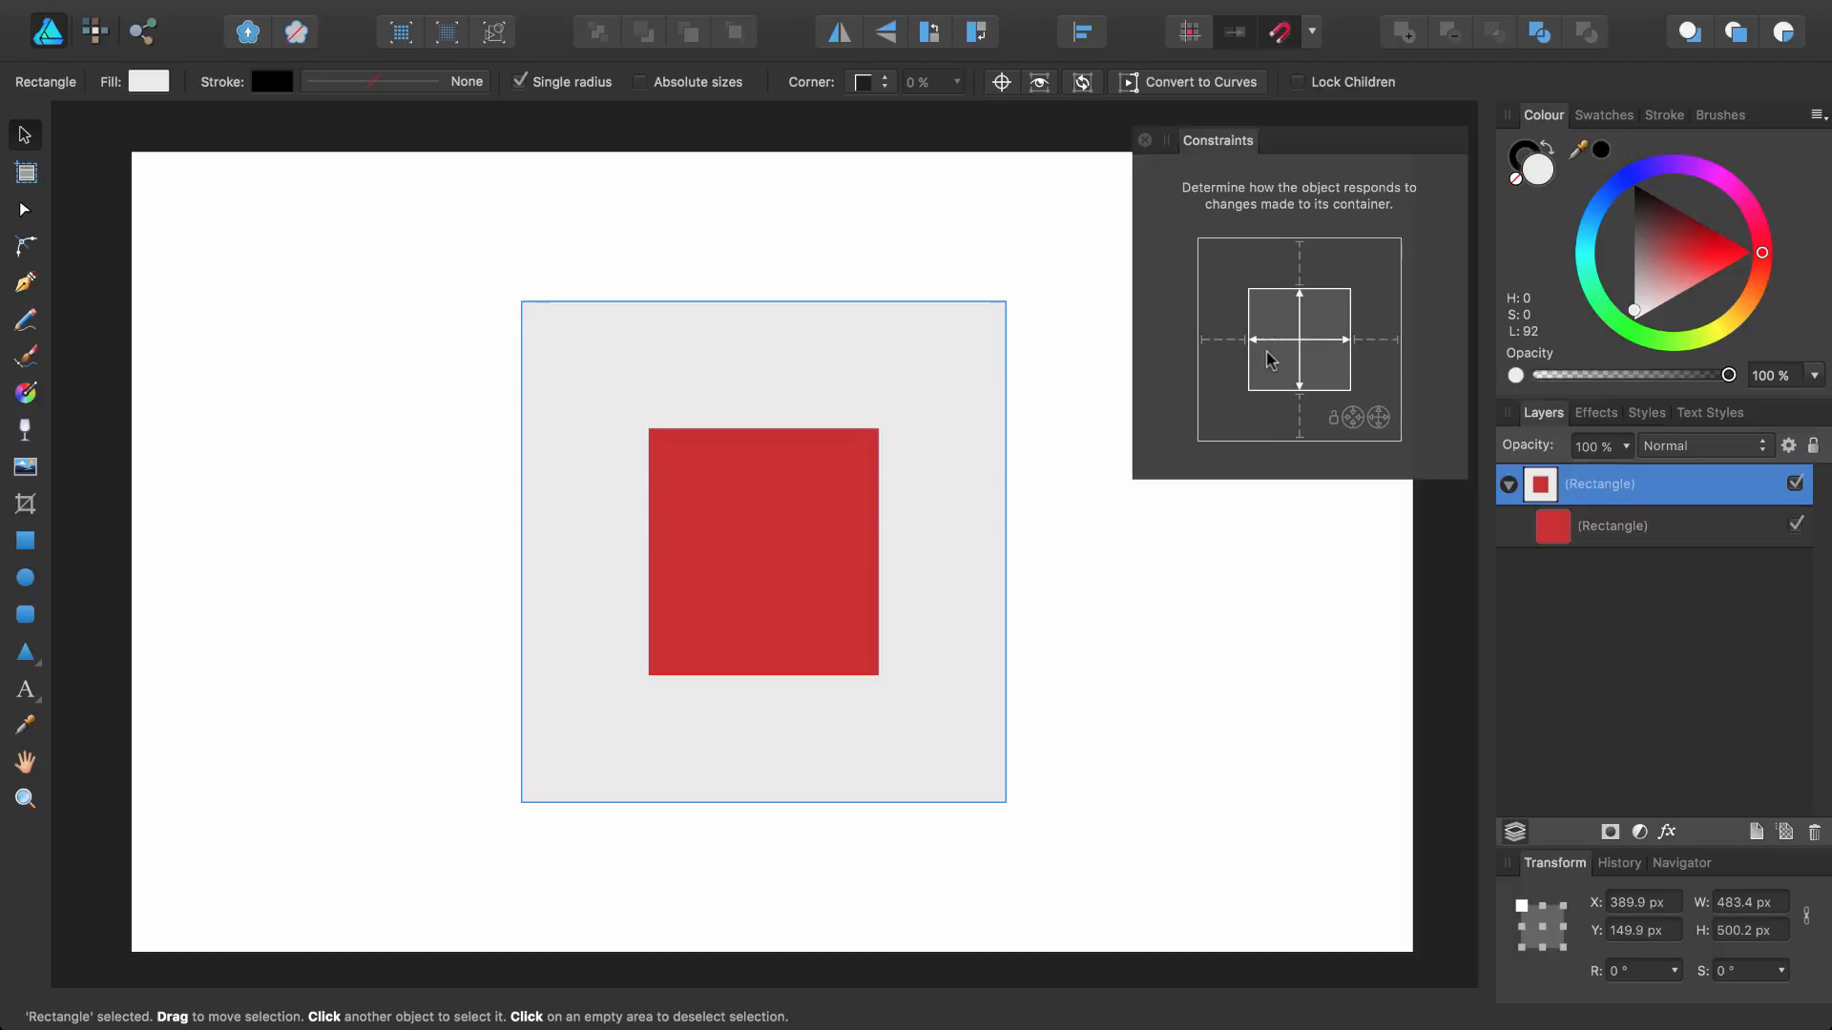
pyautogui.press('super+z')
pyautogui.press('super+z')
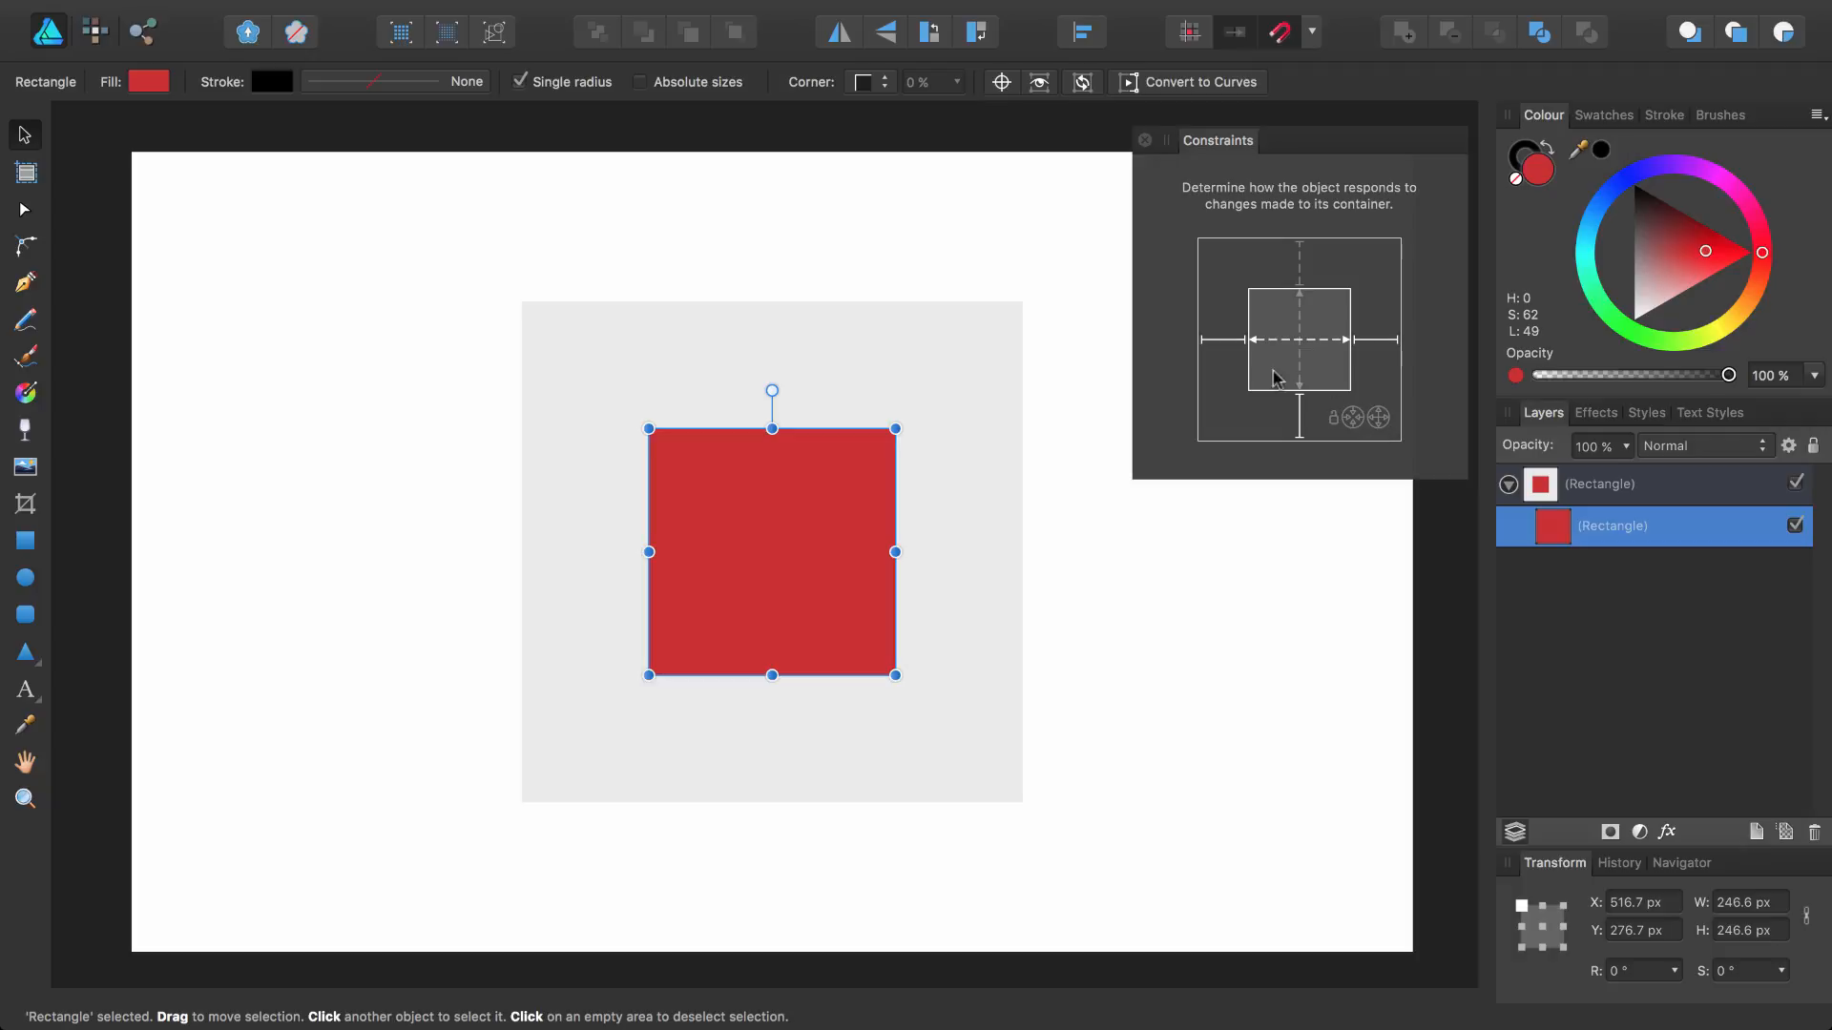
# Remove the inner square's left, bottom and right anchors and enable both horizontal and vertical stretching
pyautogui.click(1225, 342)
pyautogui.click(1299, 415)
pyautogui.click(1374, 341)
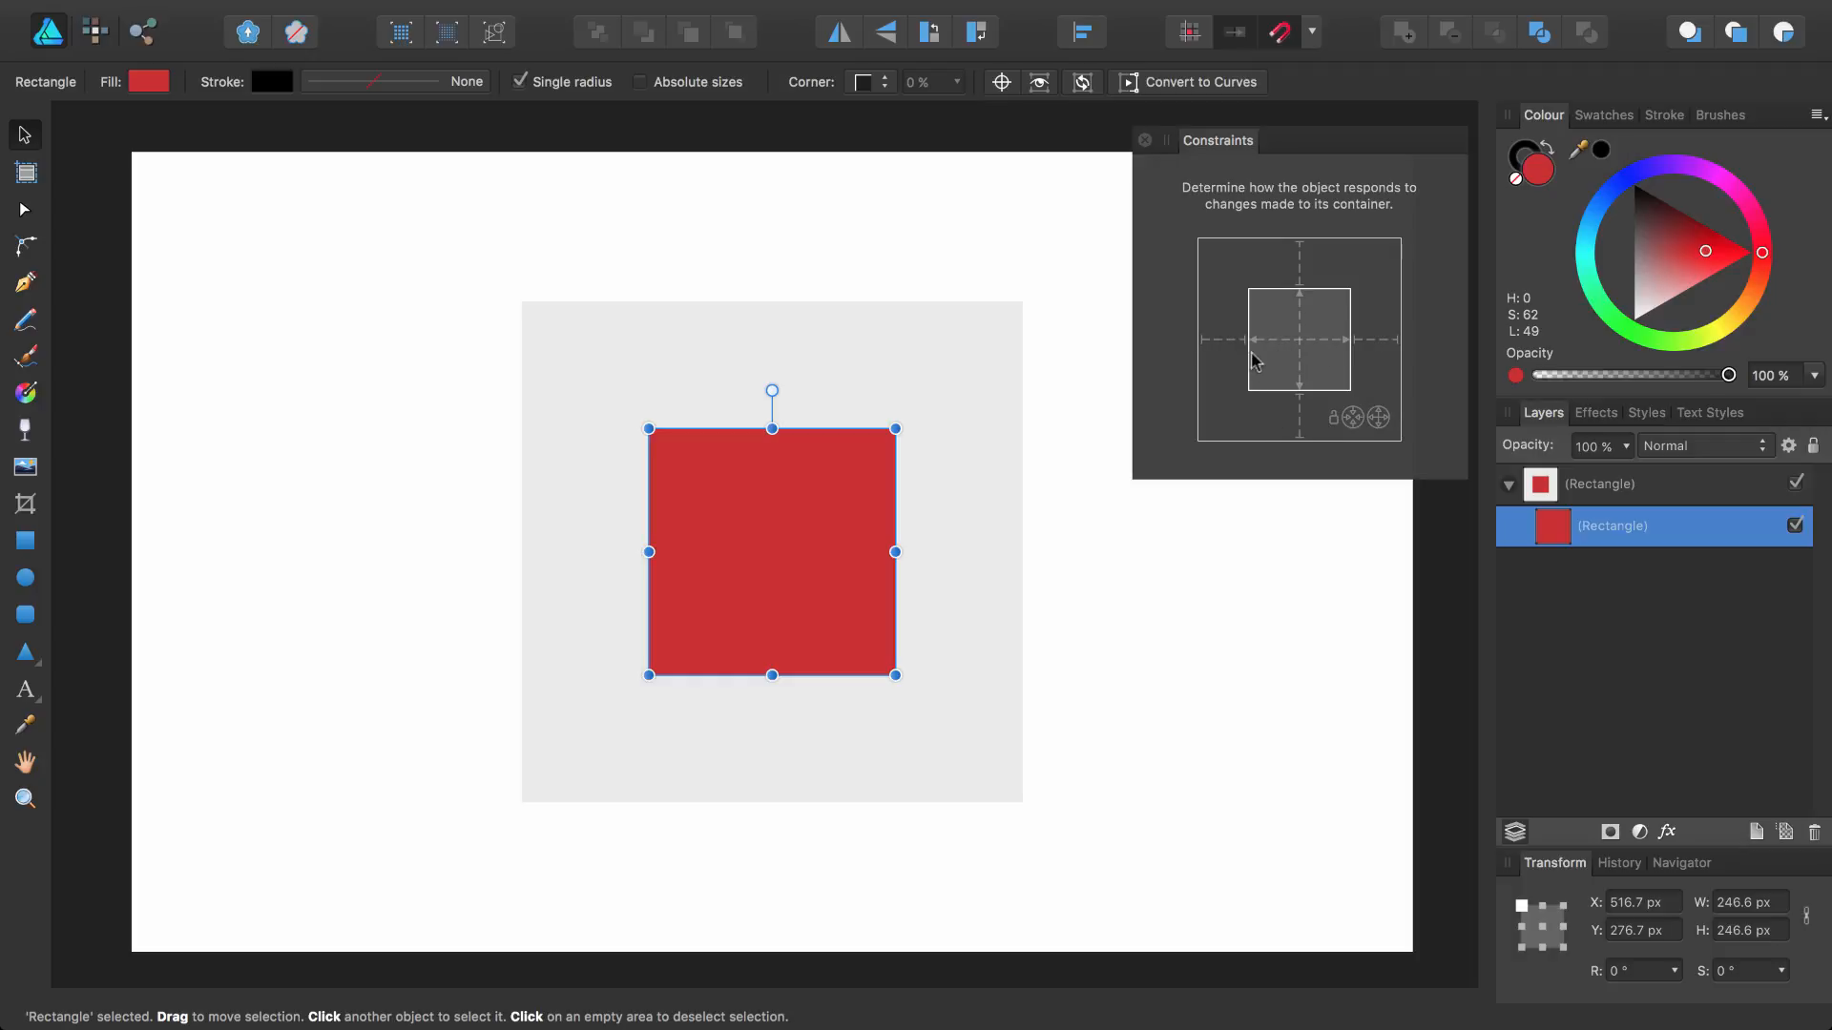
pyautogui.click(1274, 339)
pyautogui.click(1300, 323)
# Narrow the outer square and drag its lower-left corner to test the stretching, then undo both resizes
pyautogui.click(992, 367)
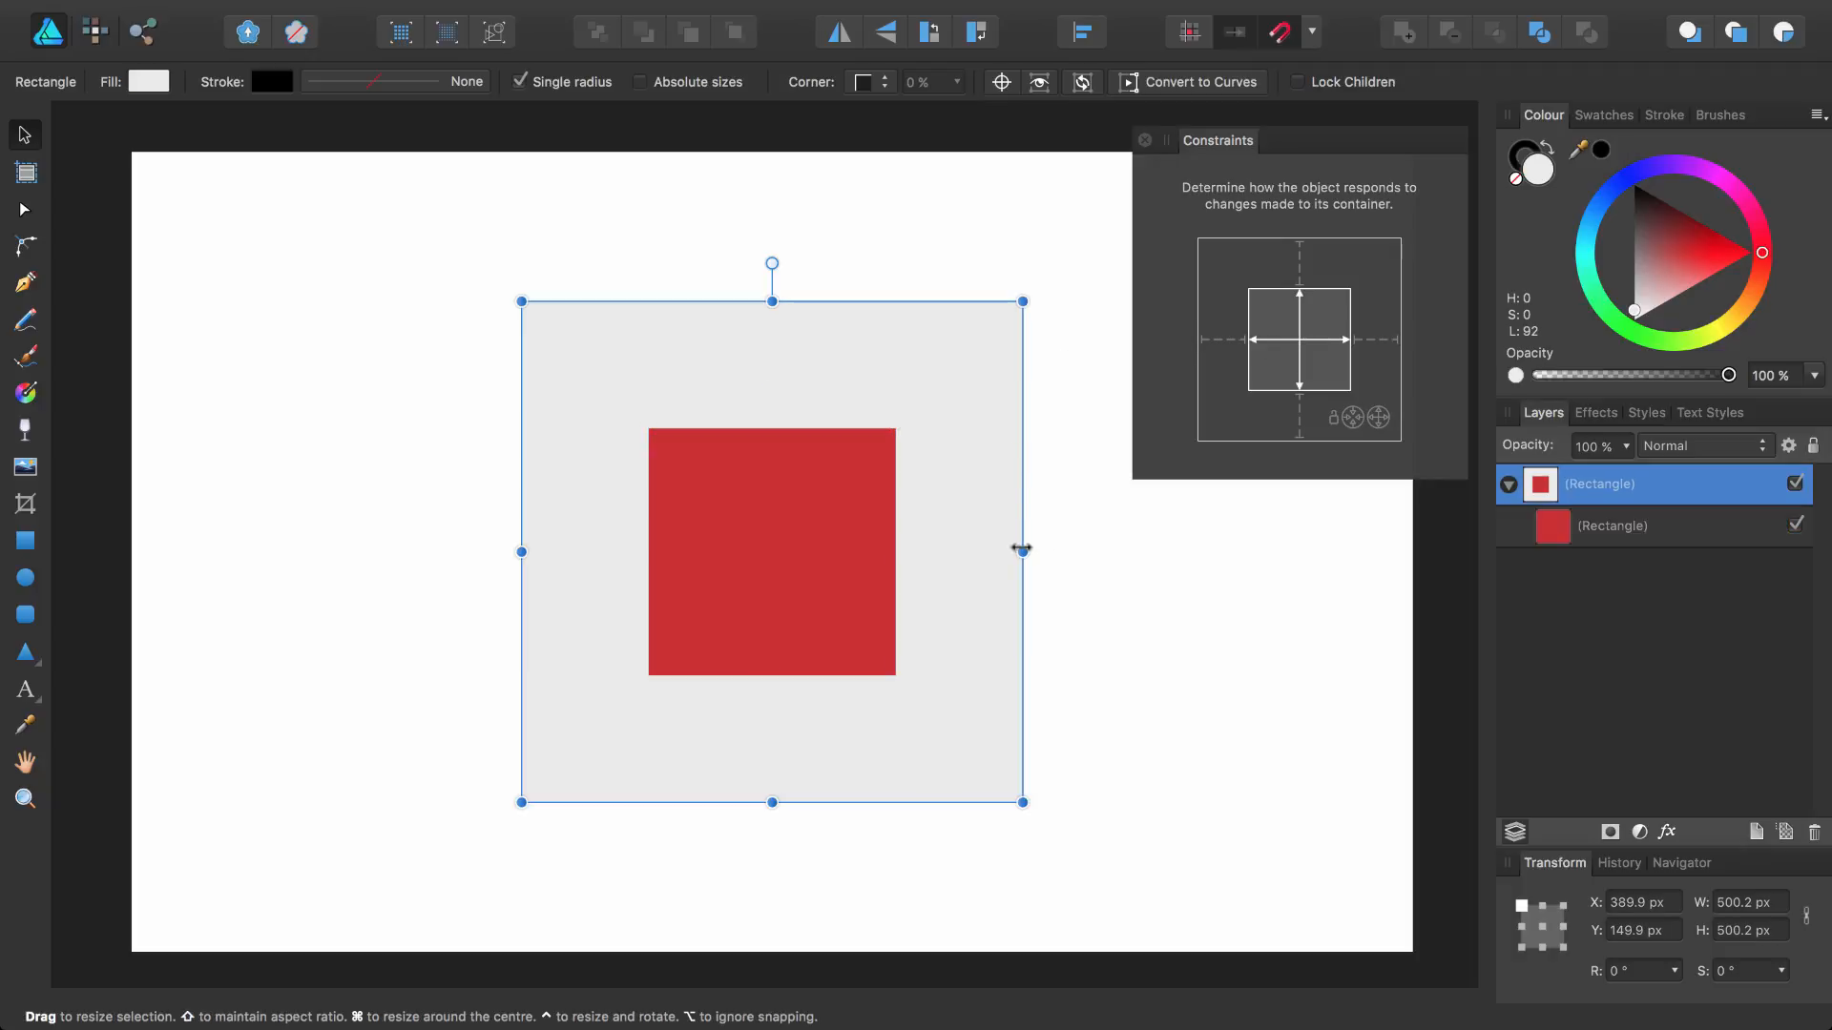
pyautogui.moveTo(1020, 550); pyautogui.dragTo(827, 551)
pyautogui.moveTo(675, 802); pyautogui.dragTo(733, 725)
pyautogui.press('super+z')
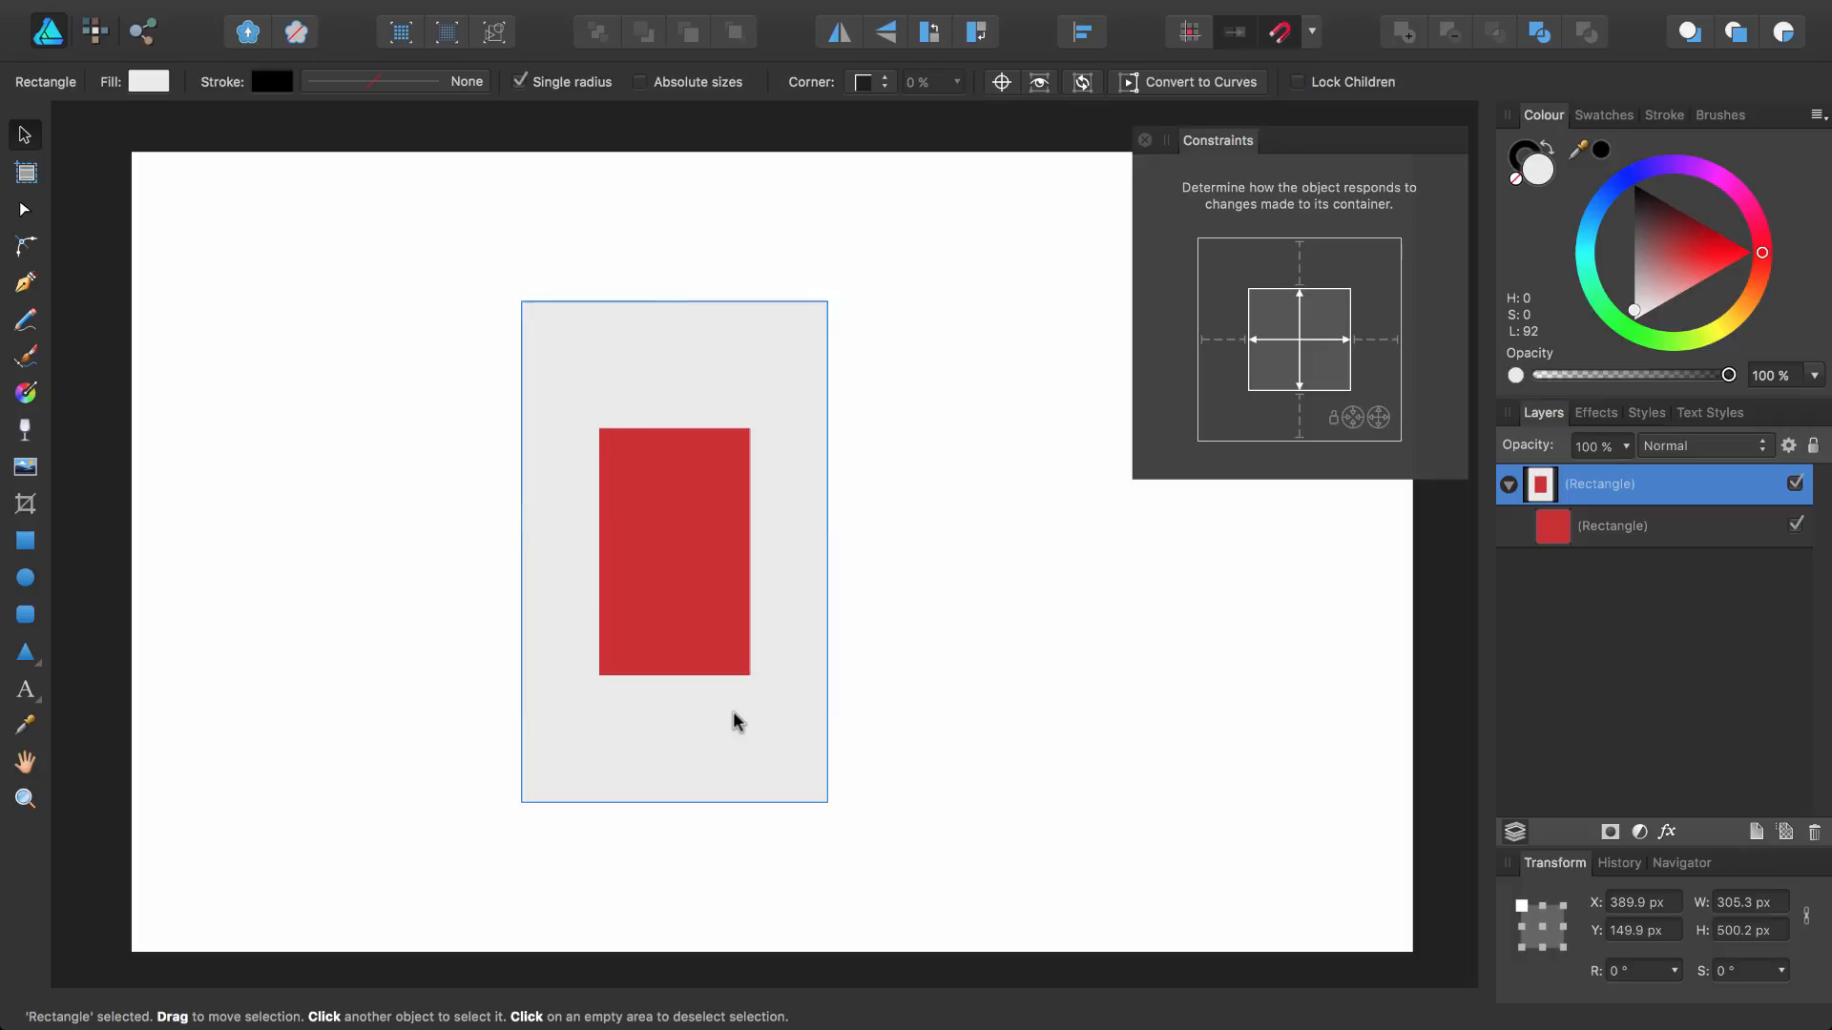
pyautogui.press('super+z')
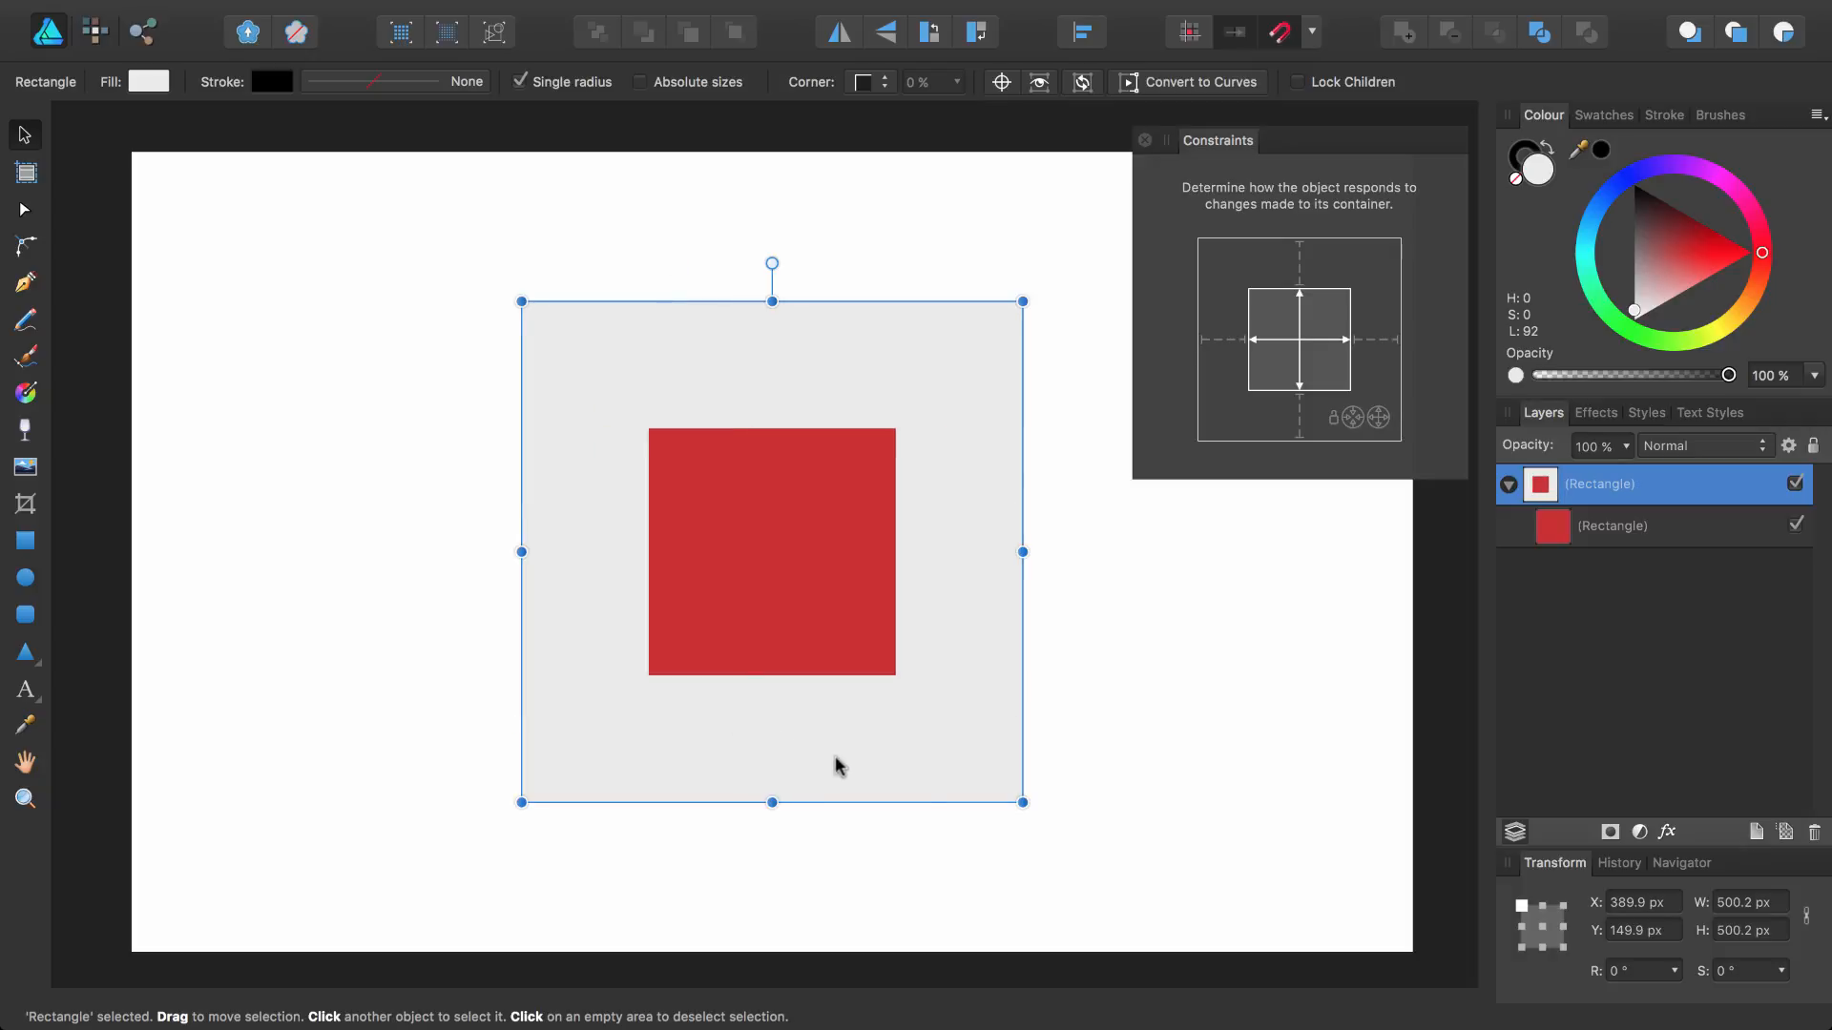
# Resize the outer square narrower, wider and taller to test the inner square's constraints, undoing each change
pyautogui.moveTo(1022, 804); pyautogui.dragTo(1097, 822)
pyautogui.click(1613, 532)
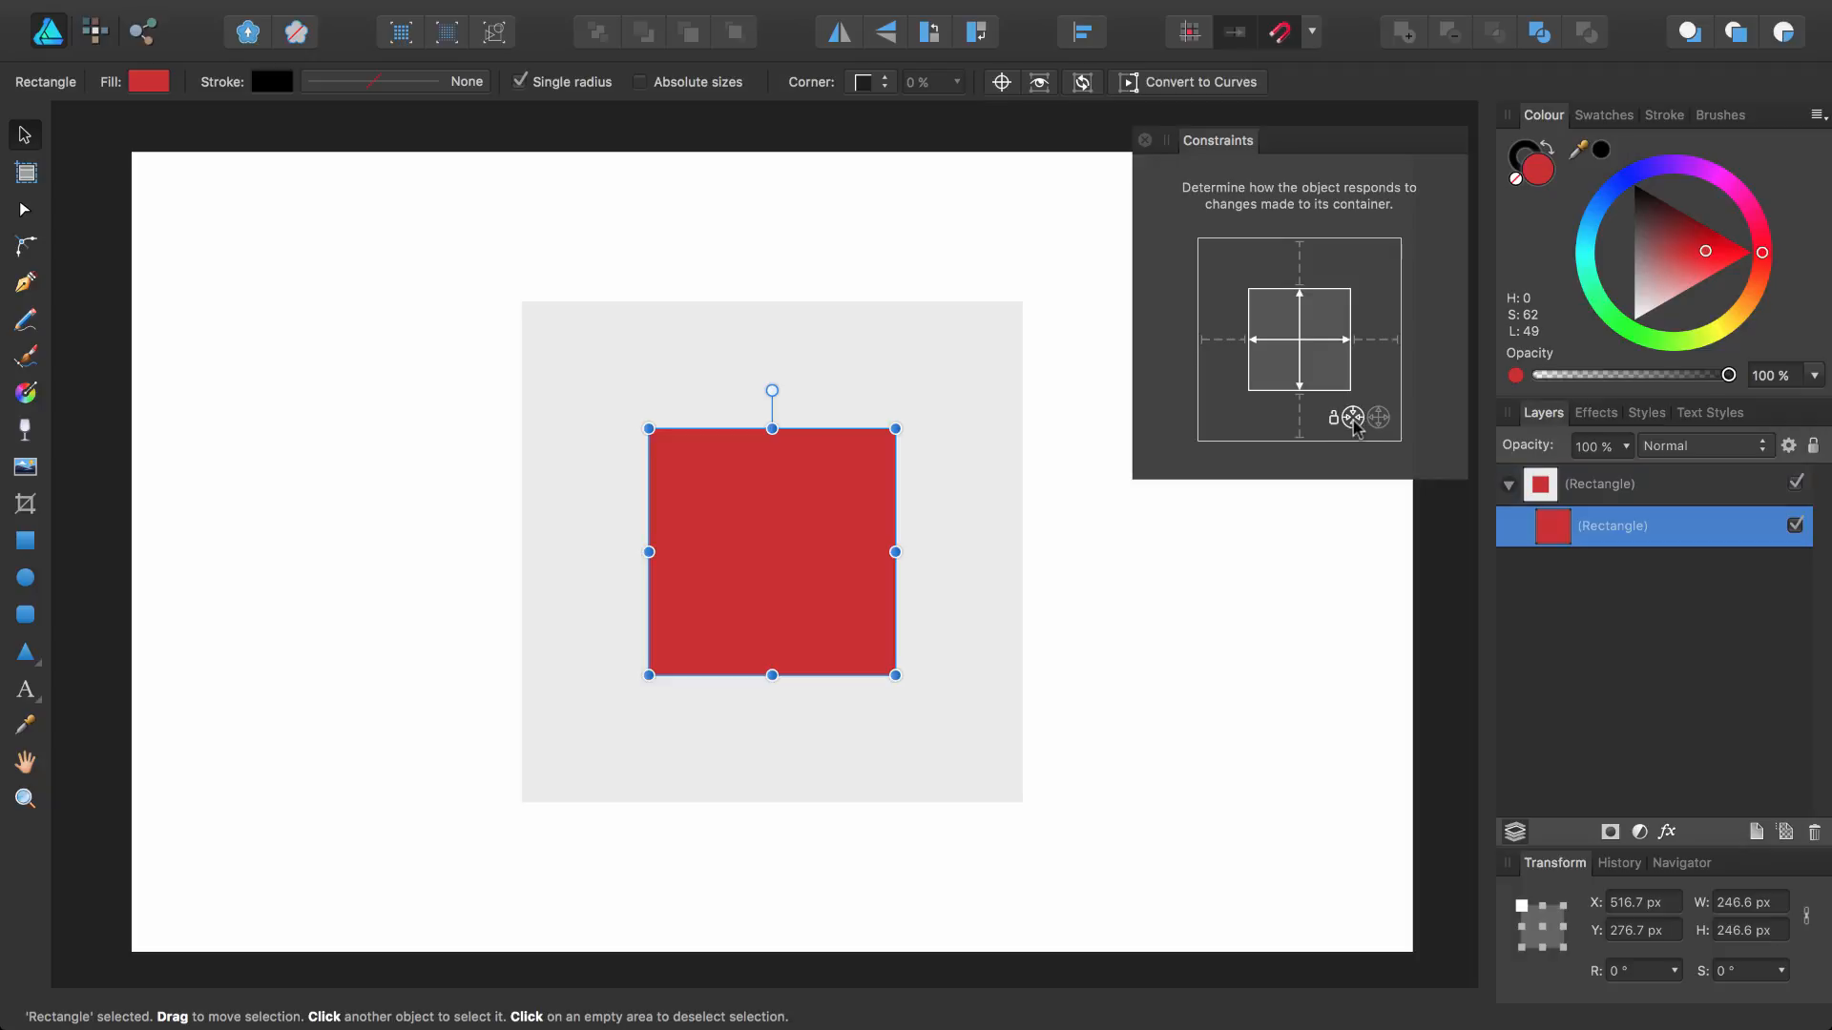
pyautogui.click(1594, 484)
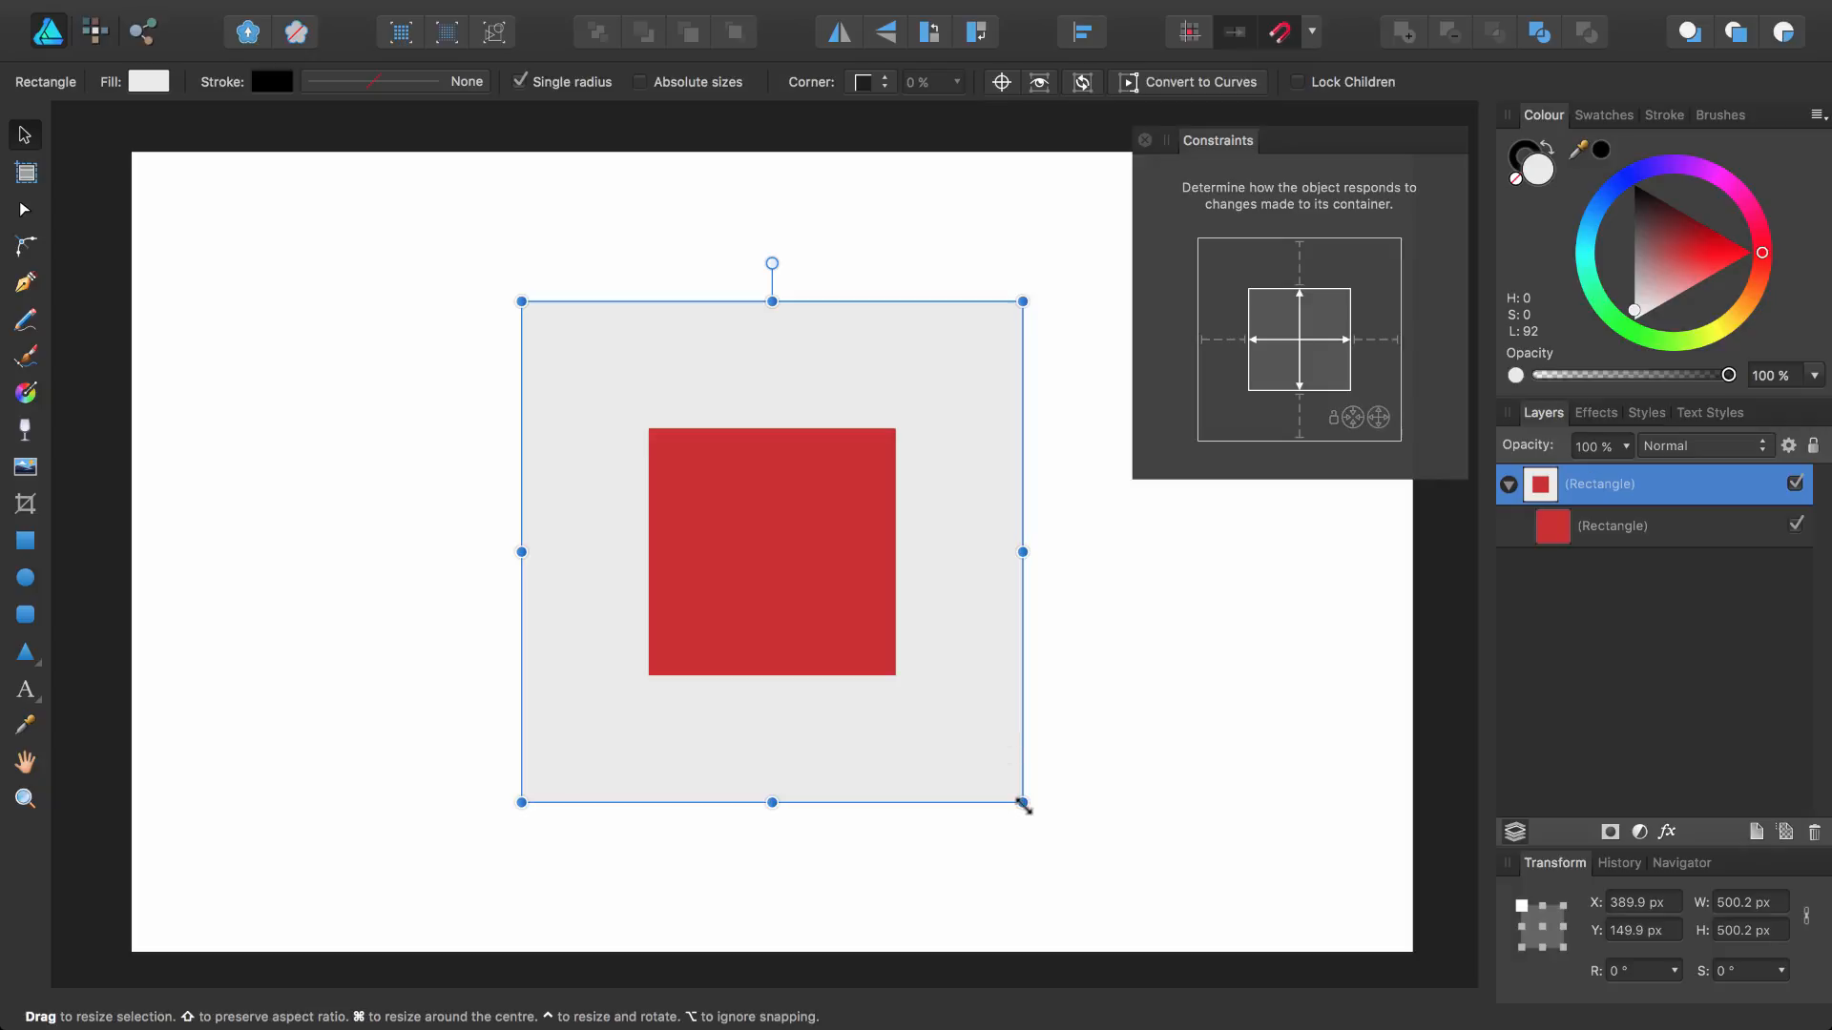
pyautogui.moveTo(1023, 802)
pyautogui.mouseDown()
pyautogui.moveTo(699, 474)
pyautogui.moveTo(1042, 791)
pyautogui.mouseUp()
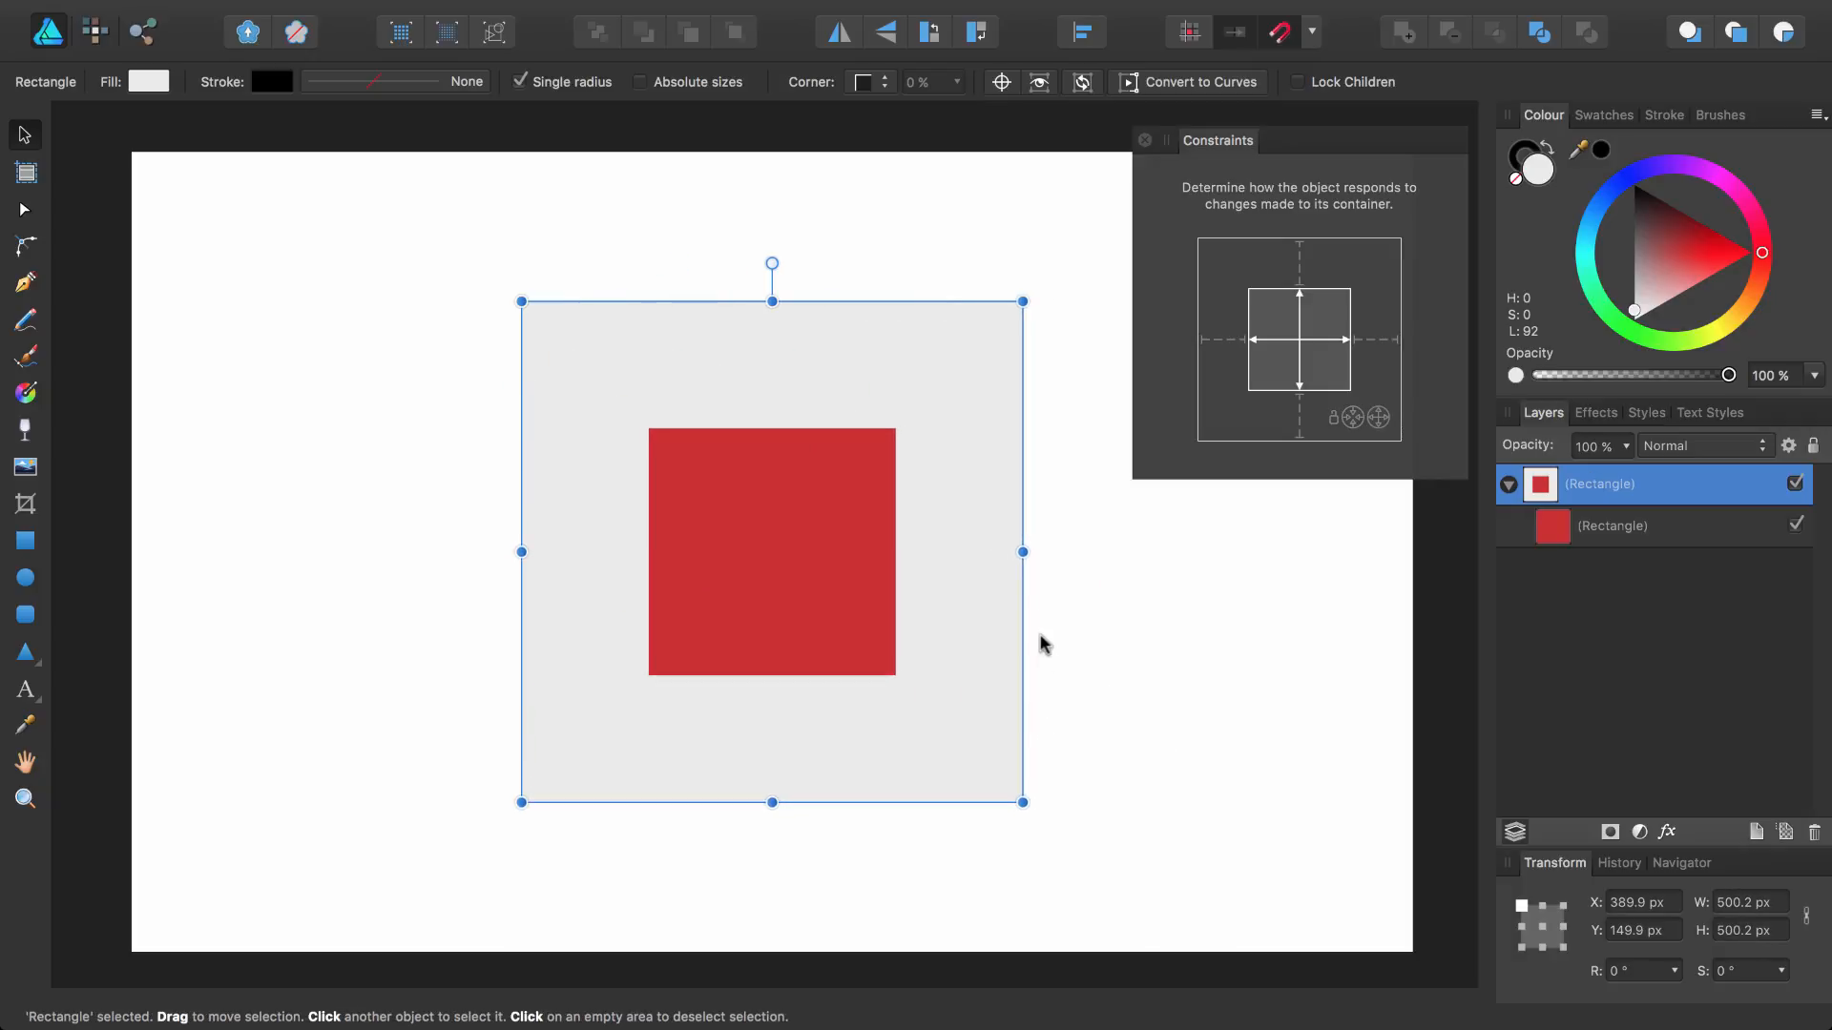
pyautogui.moveTo(1022, 553); pyautogui.dragTo(757, 550)
pyautogui.press('super+z')
pyautogui.moveTo(1014, 550); pyautogui.dragTo(1310, 558)
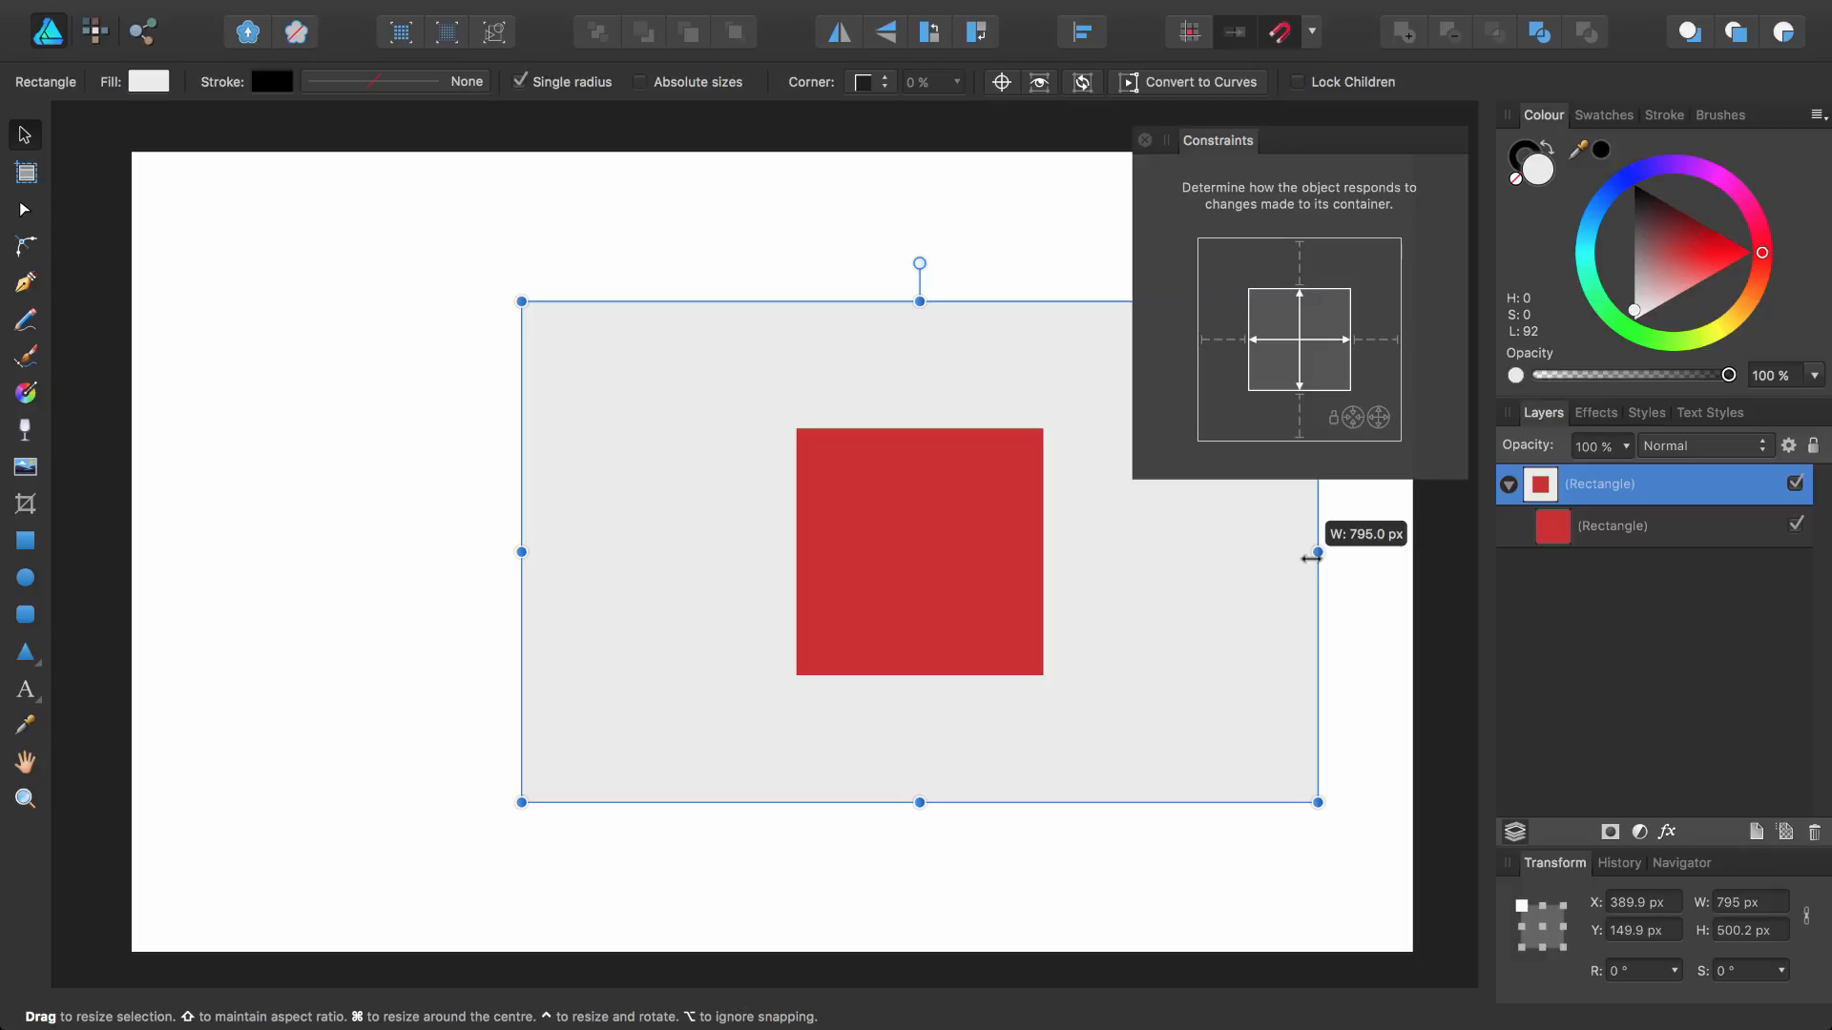
pyautogui.moveTo(1311, 558); pyautogui.dragTo(1312, 559)
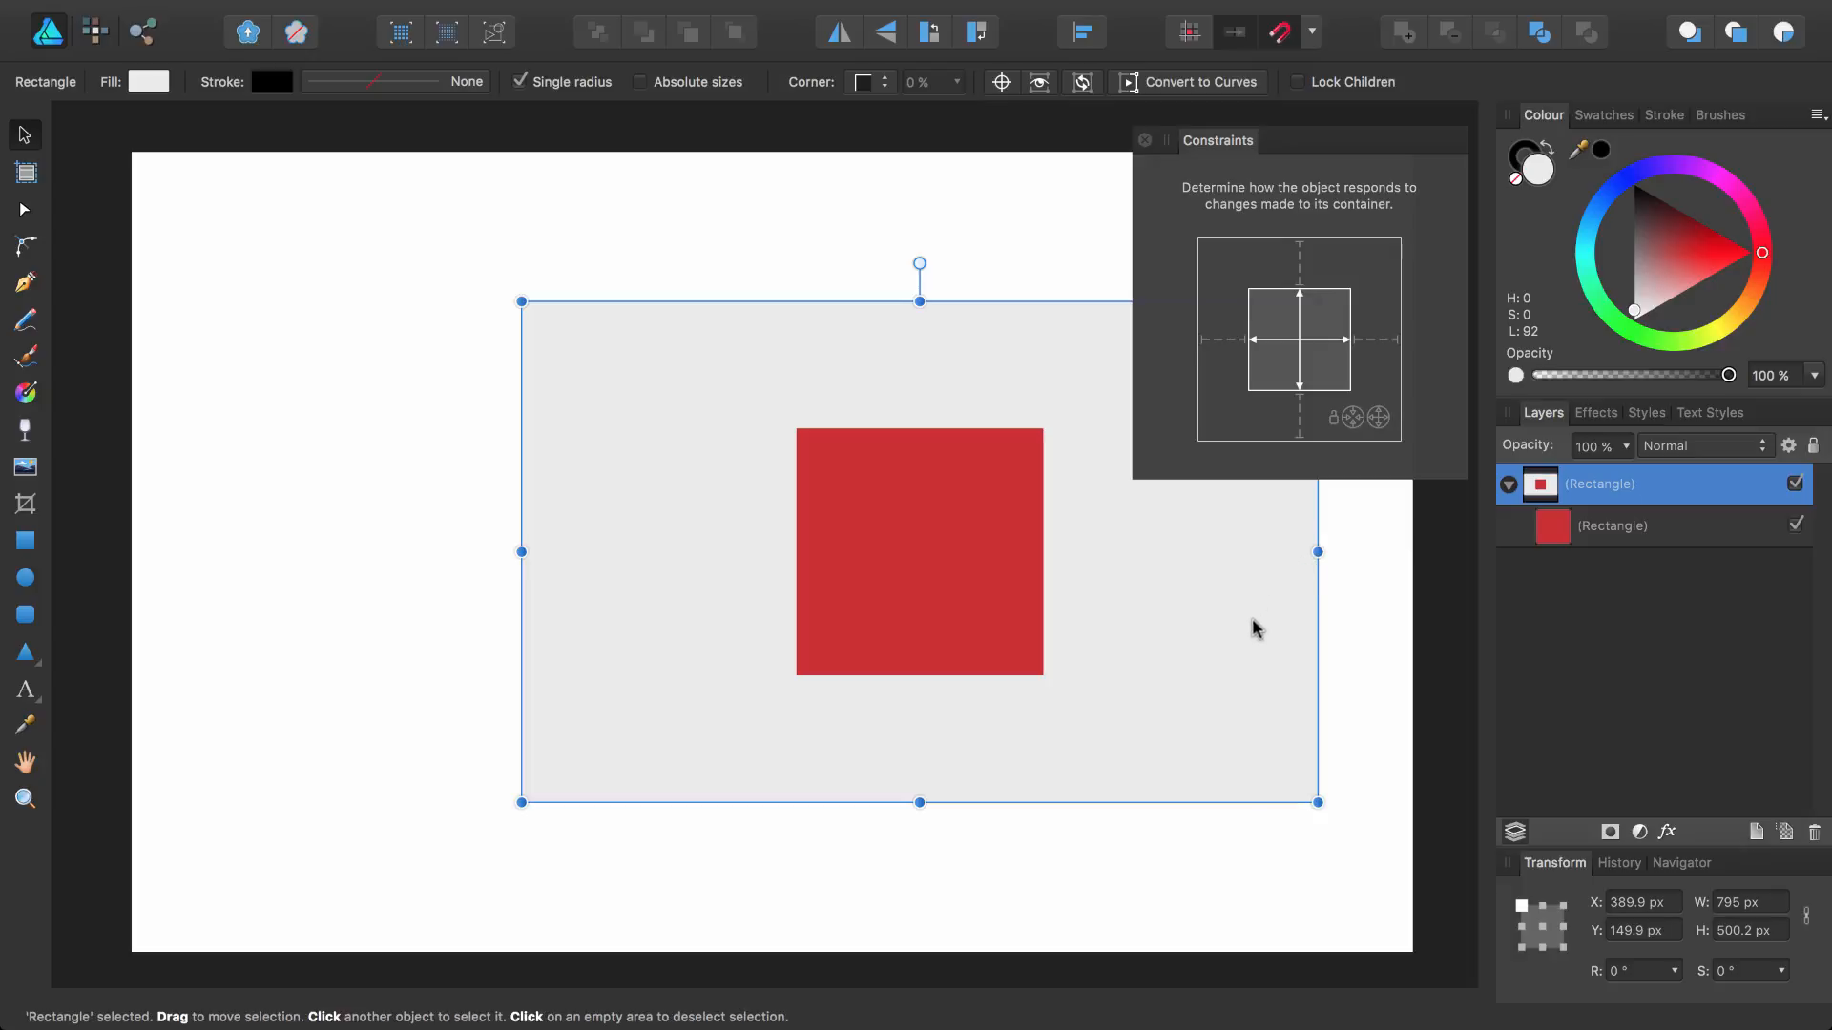
pyautogui.moveTo(919, 802); pyautogui.dragTo(919, 932)
pyautogui.press('super+z')
pyautogui.press('super+z')
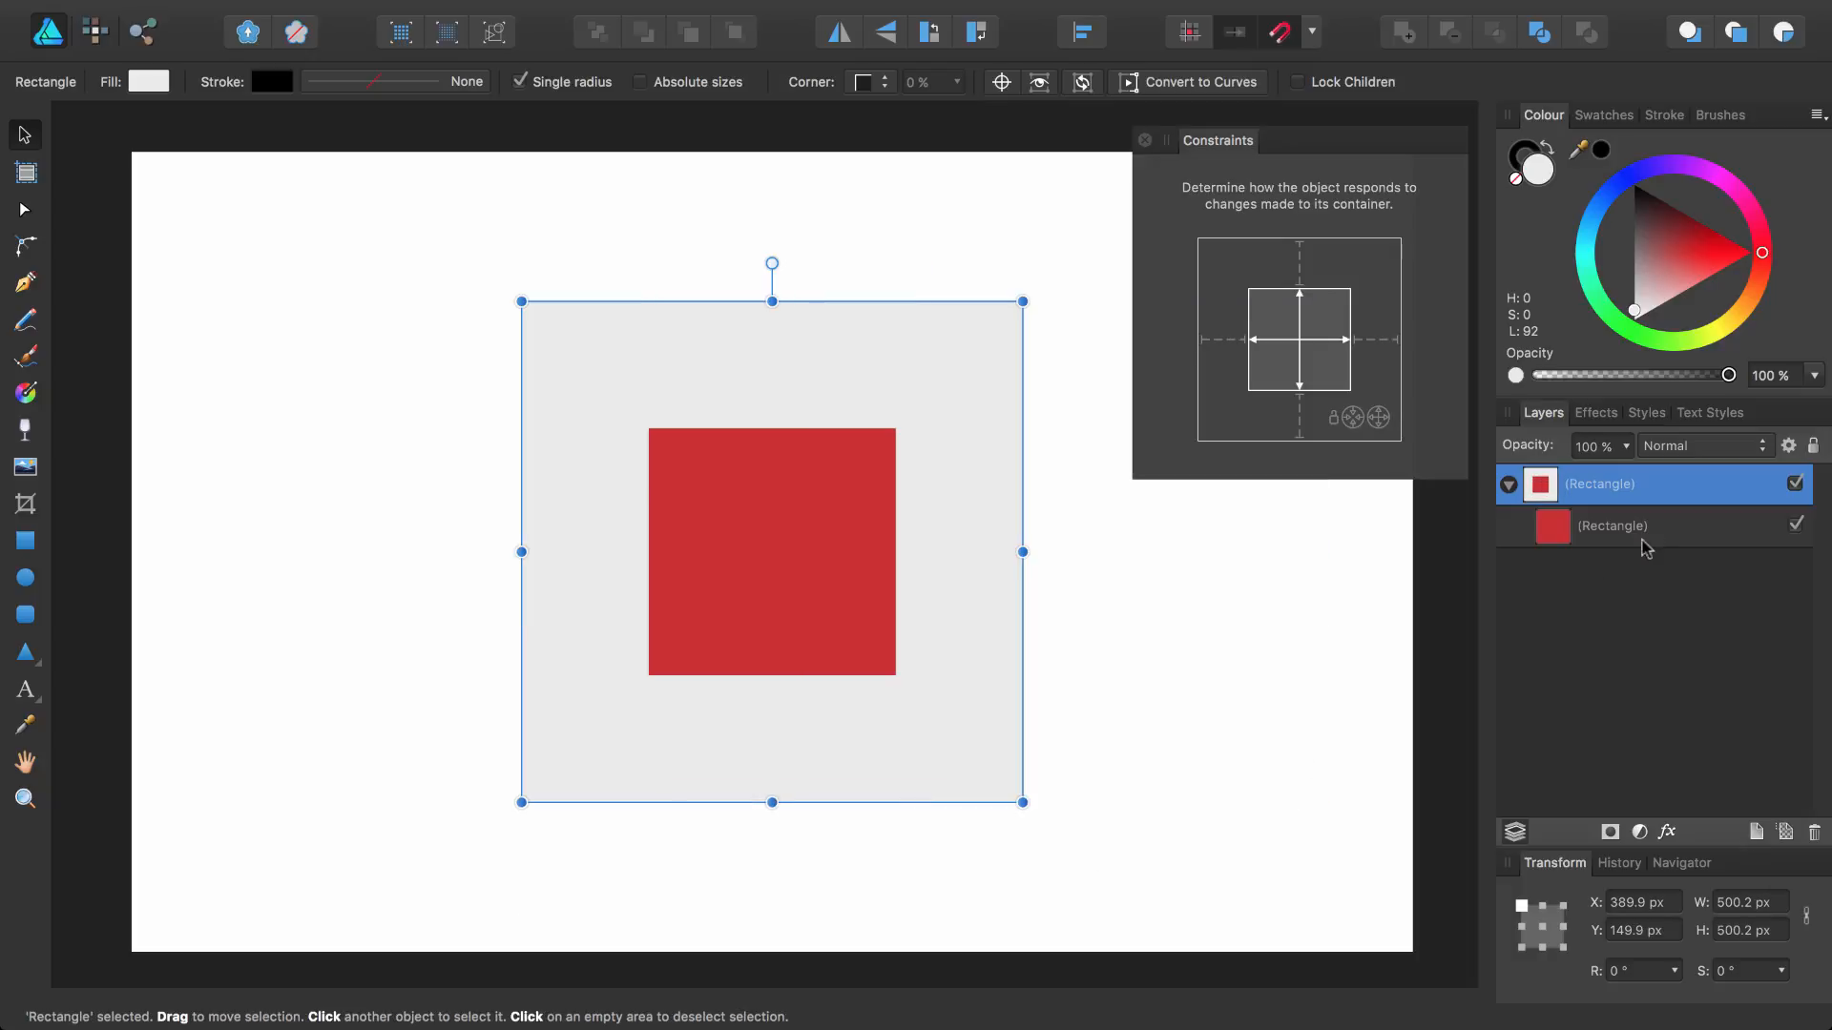
# Switch the inner square's constraints to the rightmost scaling option, then widen the outer square to test it and undo
pyautogui.click(1653, 534)
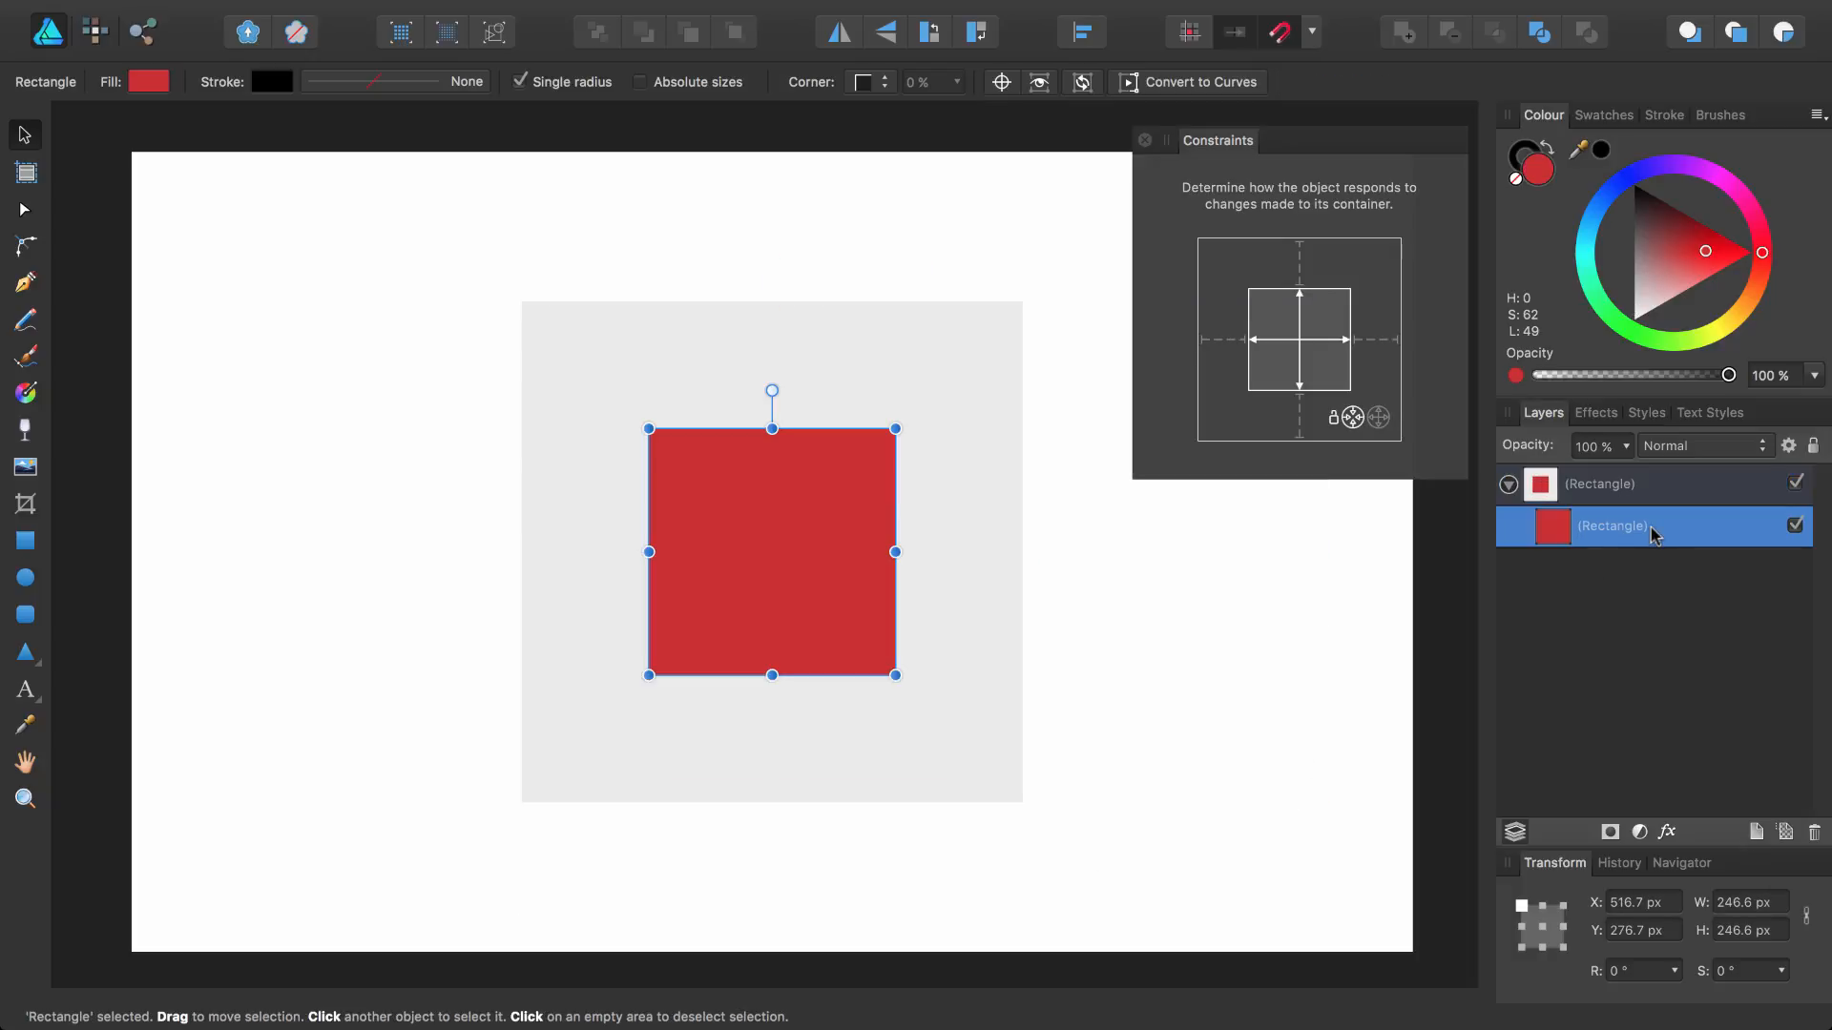
pyautogui.click(1380, 422)
pyautogui.click(1021, 552)
pyautogui.moveTo(1022, 551); pyautogui.dragTo(1243, 631)
pyautogui.press('super+z')
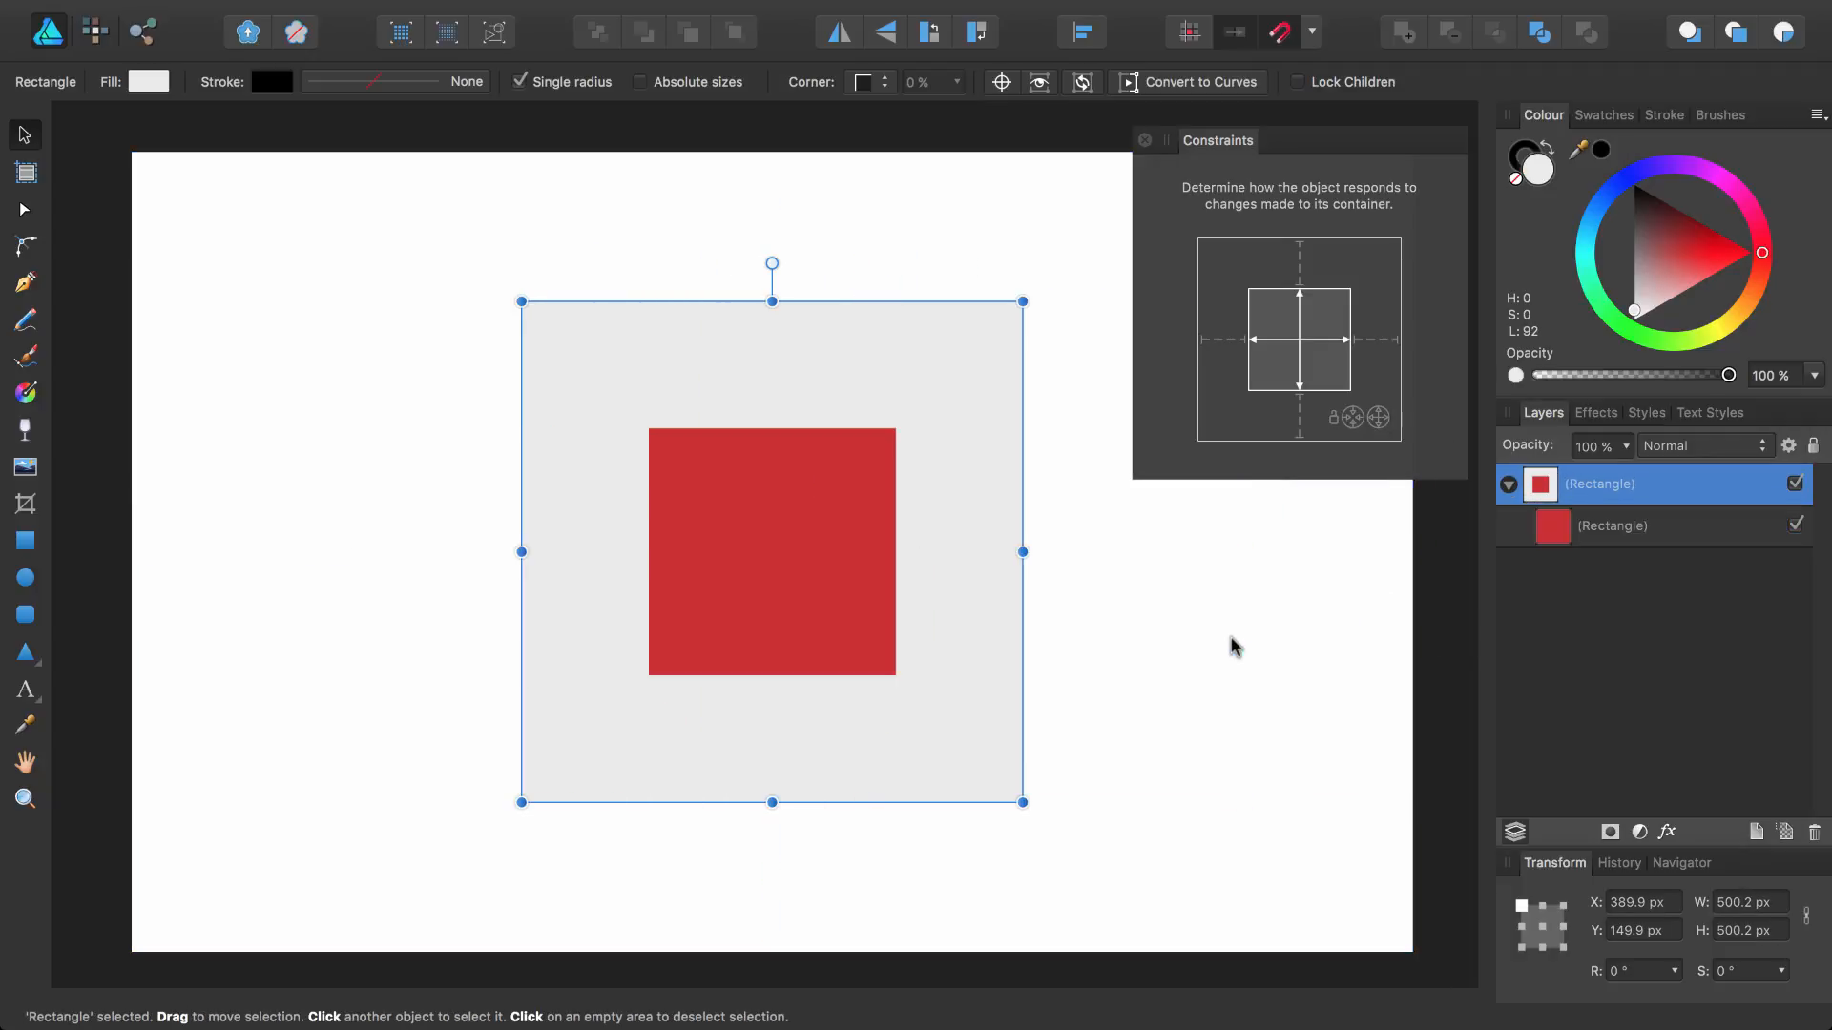
# Reselect the inner square, toggle its vertical stretching constraint, and switch to the Move tool
pyautogui.click(1536, 528)
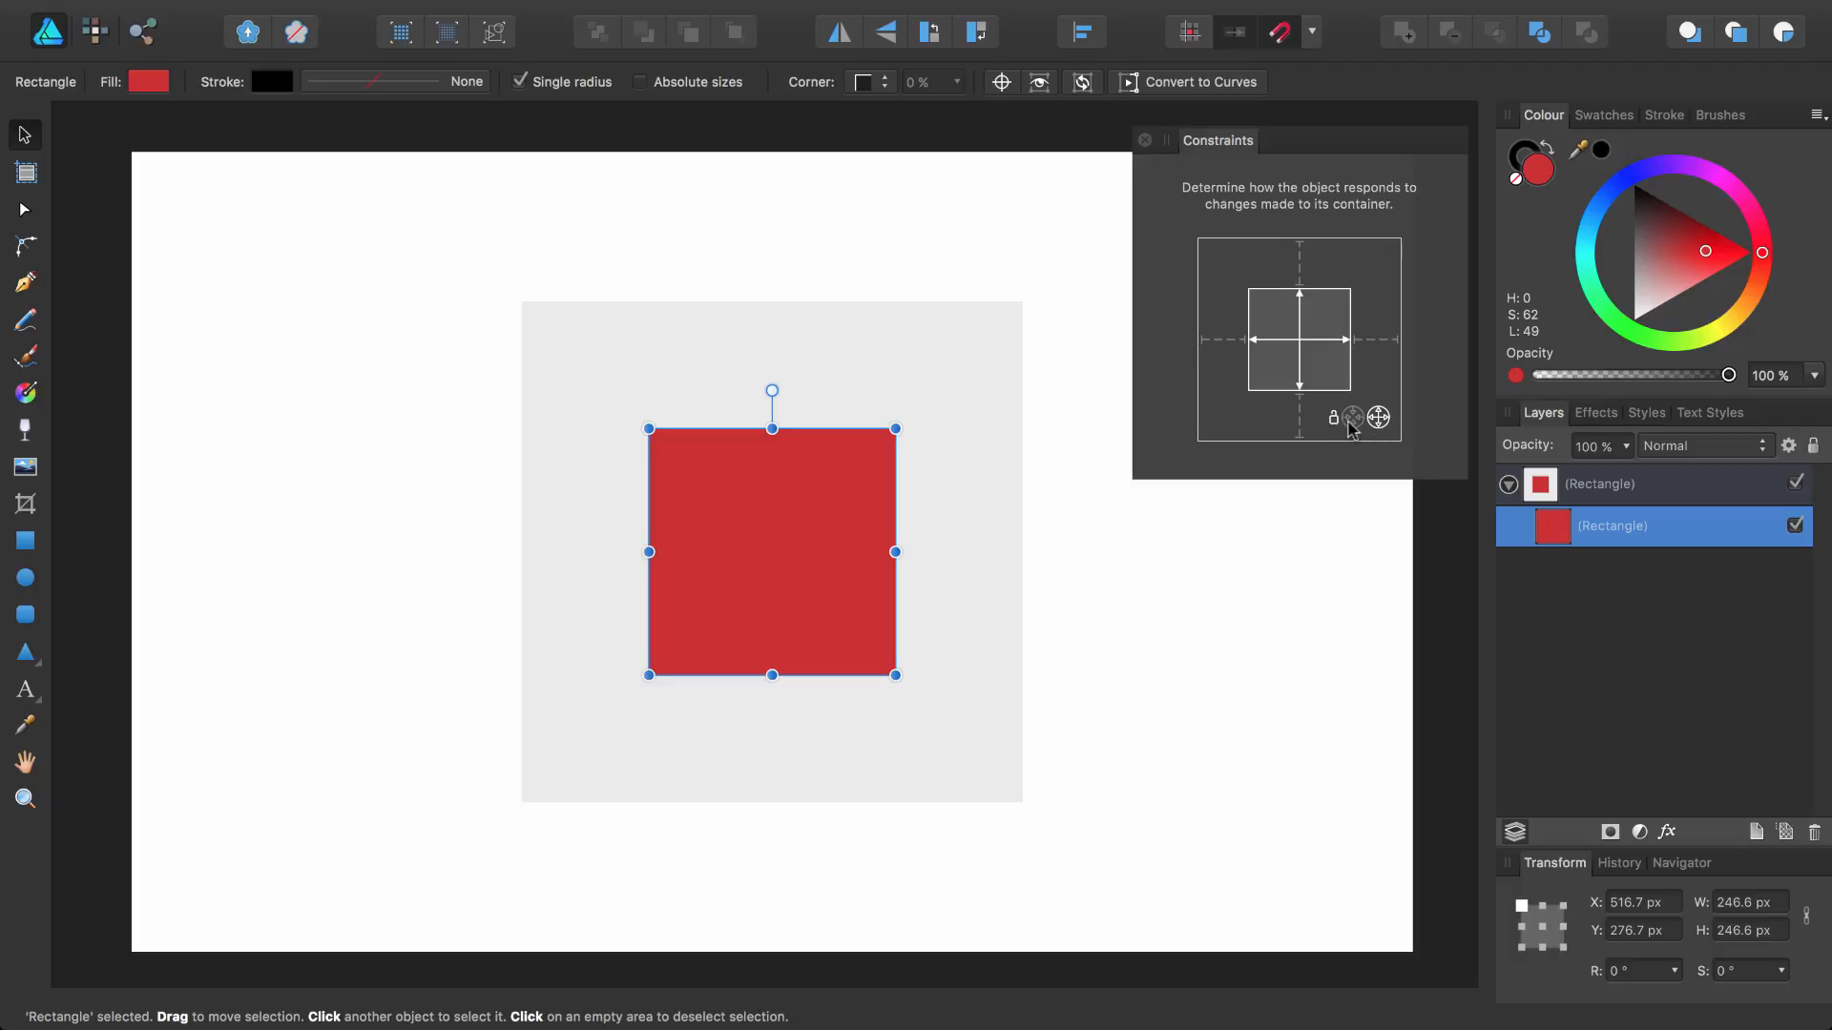
pyautogui.click(1299, 378)
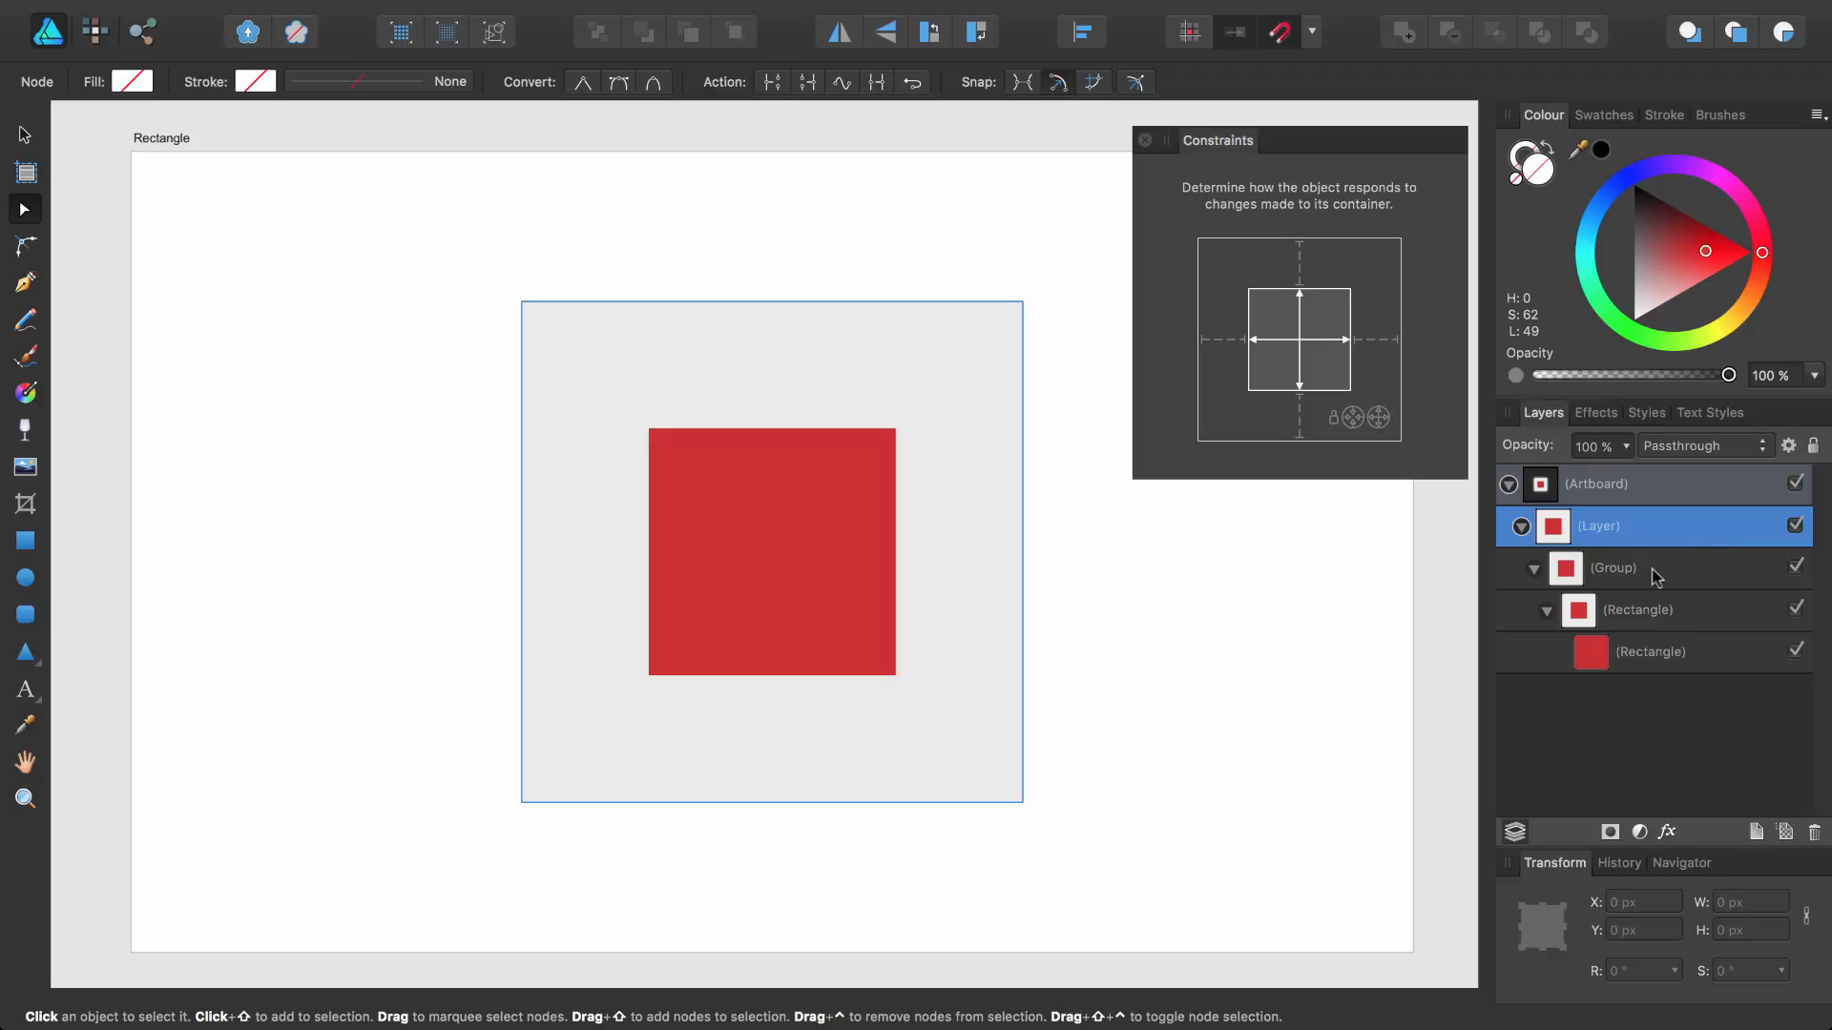
pyautogui.press('v')
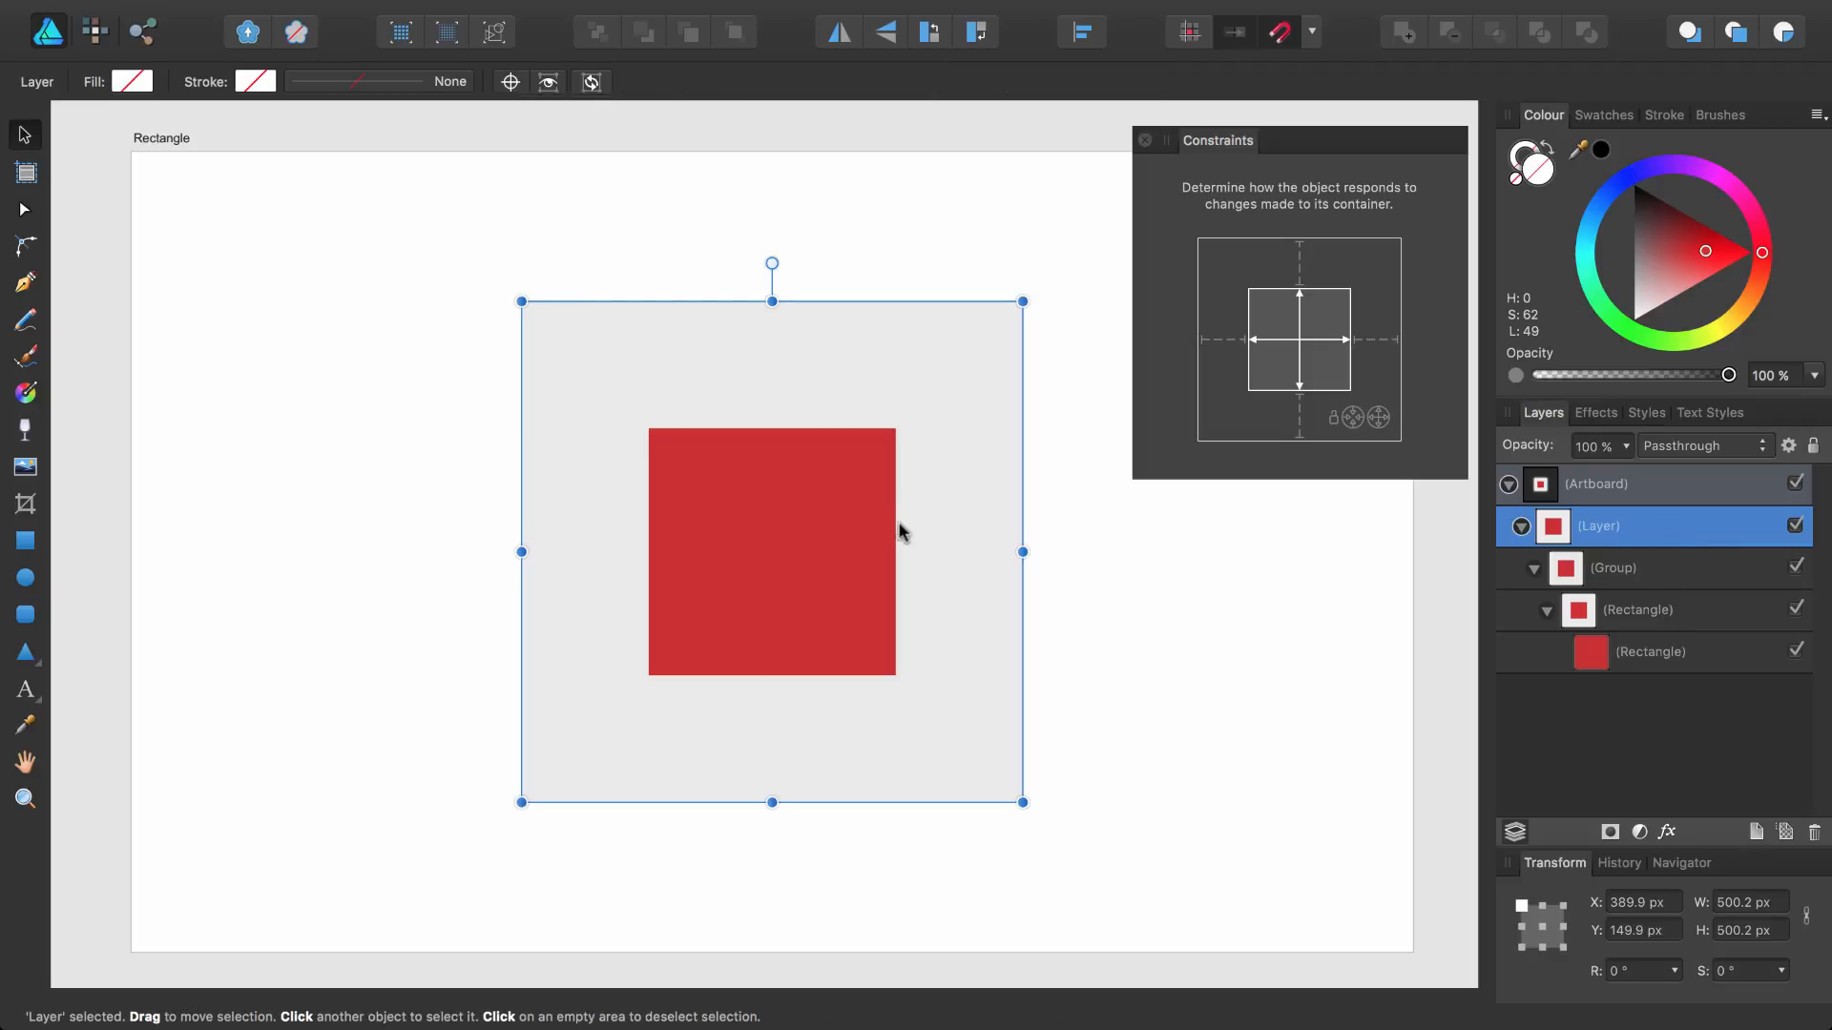